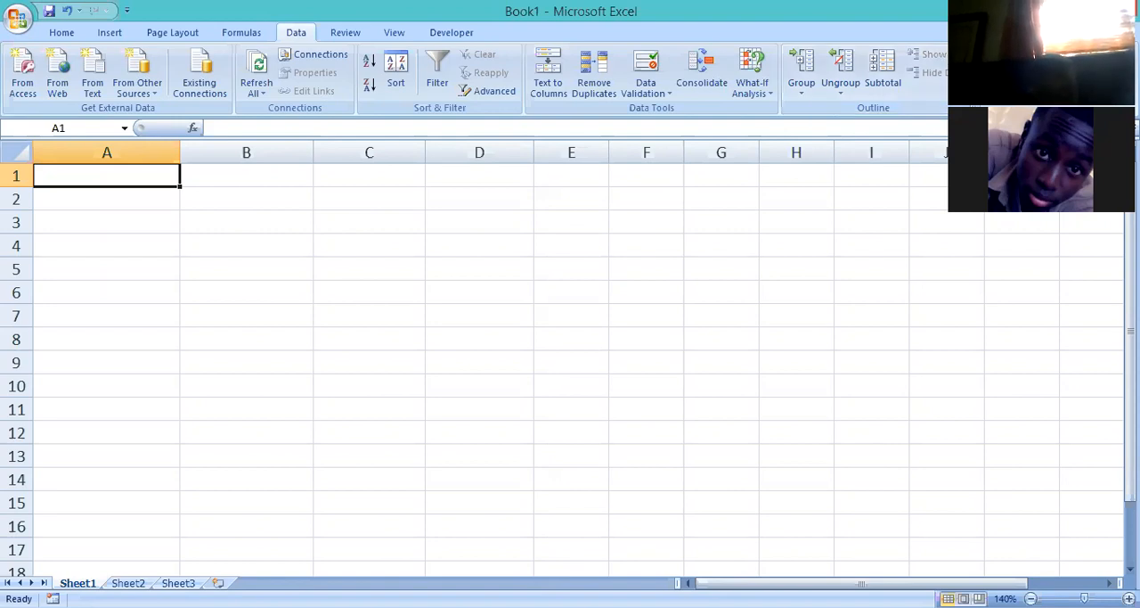
key("alt+Tab")
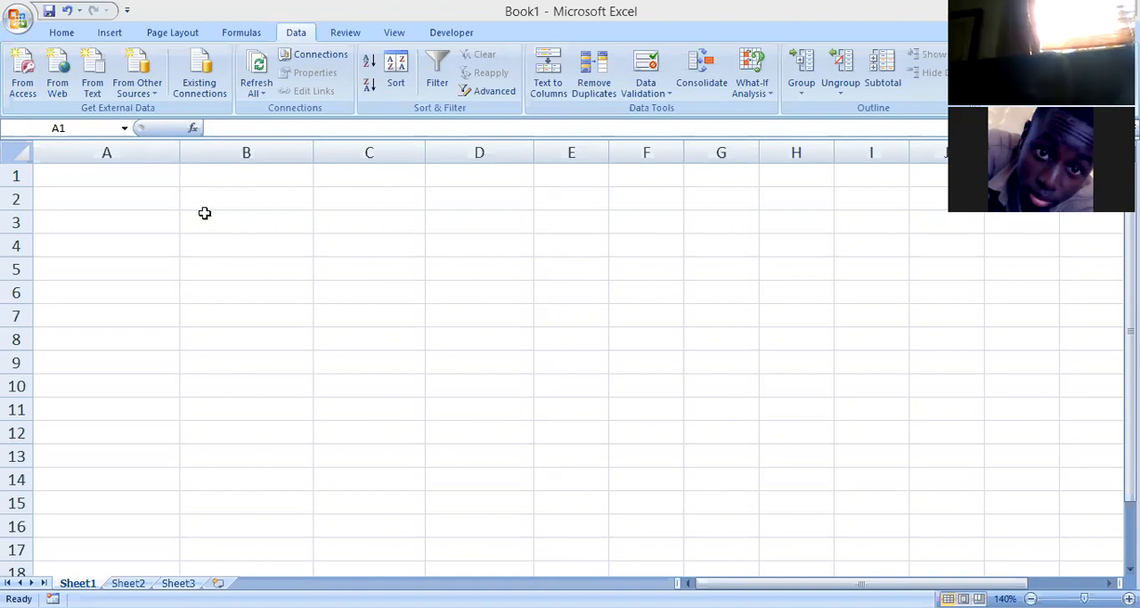
left_click_drag(180, 188, 176, 405)
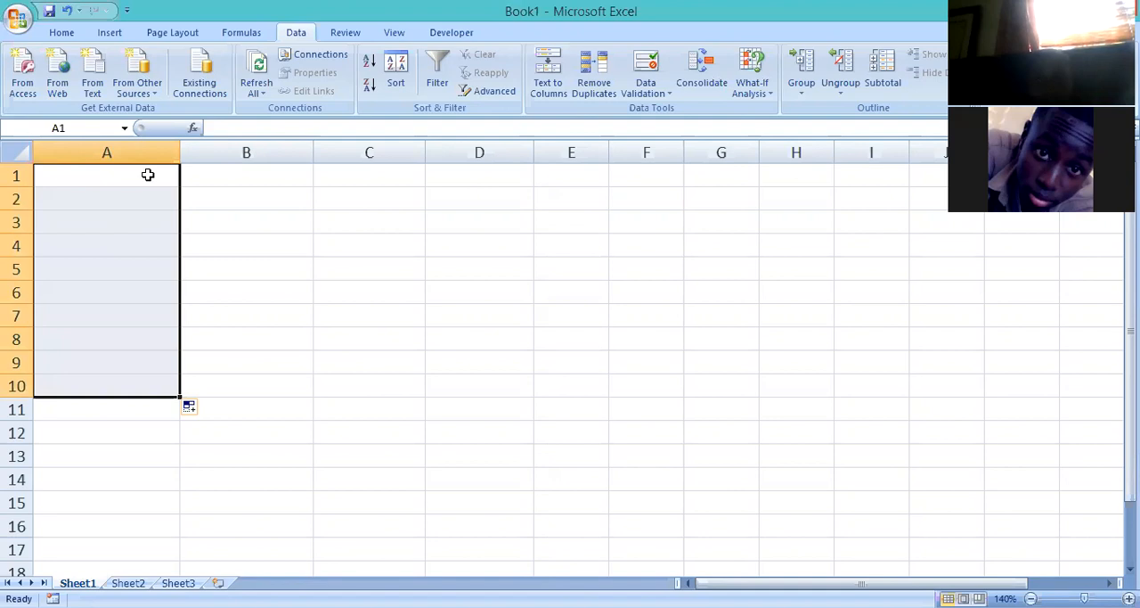
Enter the heading "Program" in cell A1.
left_click(148, 174)
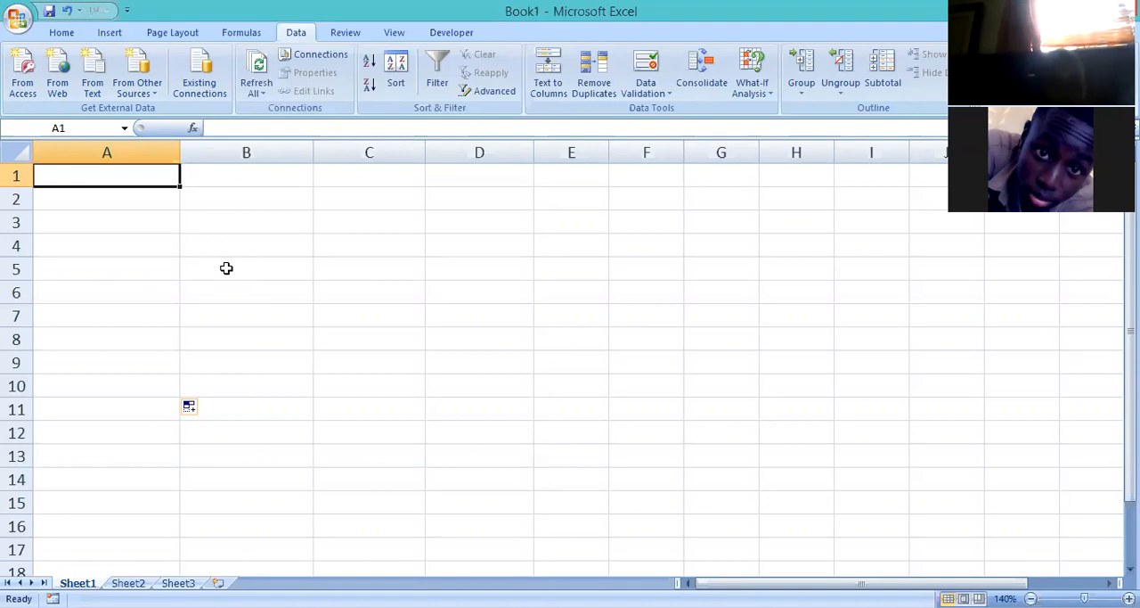
type("PR")
key("BackSpace")
type("rogram")
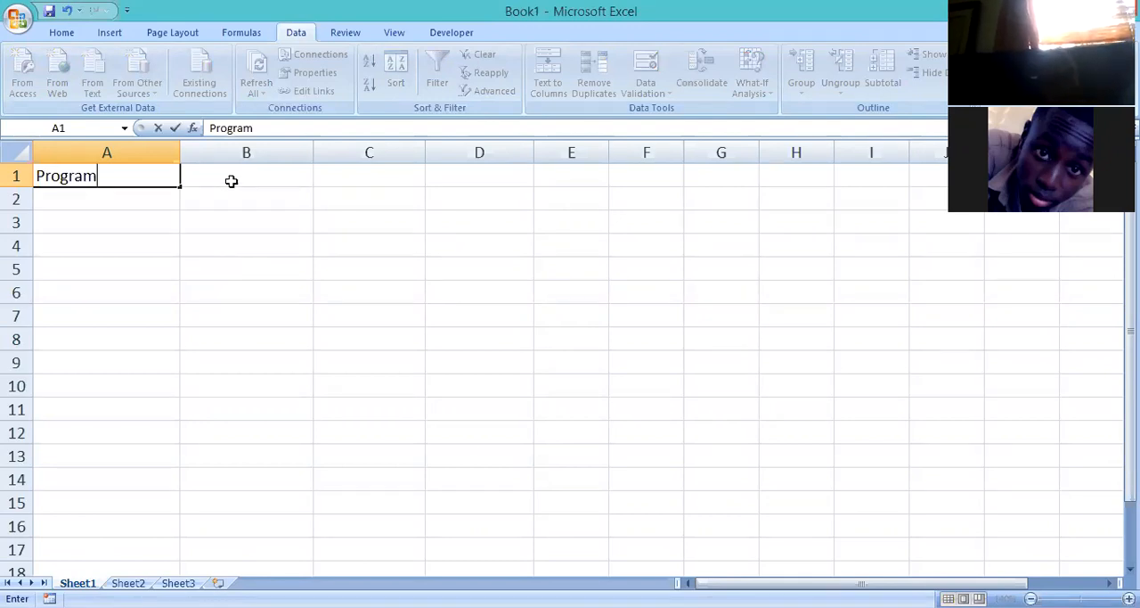
Enter the years 2001, 2002 and 2003 as column headings in cells B1 to D1.
left_click(230, 181)
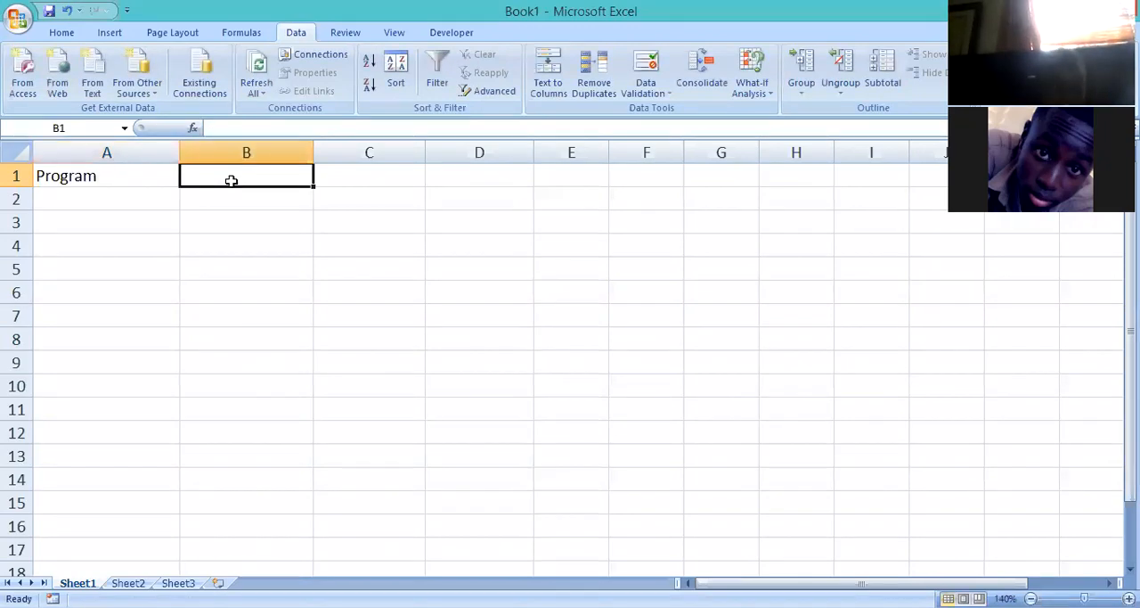
type("2")
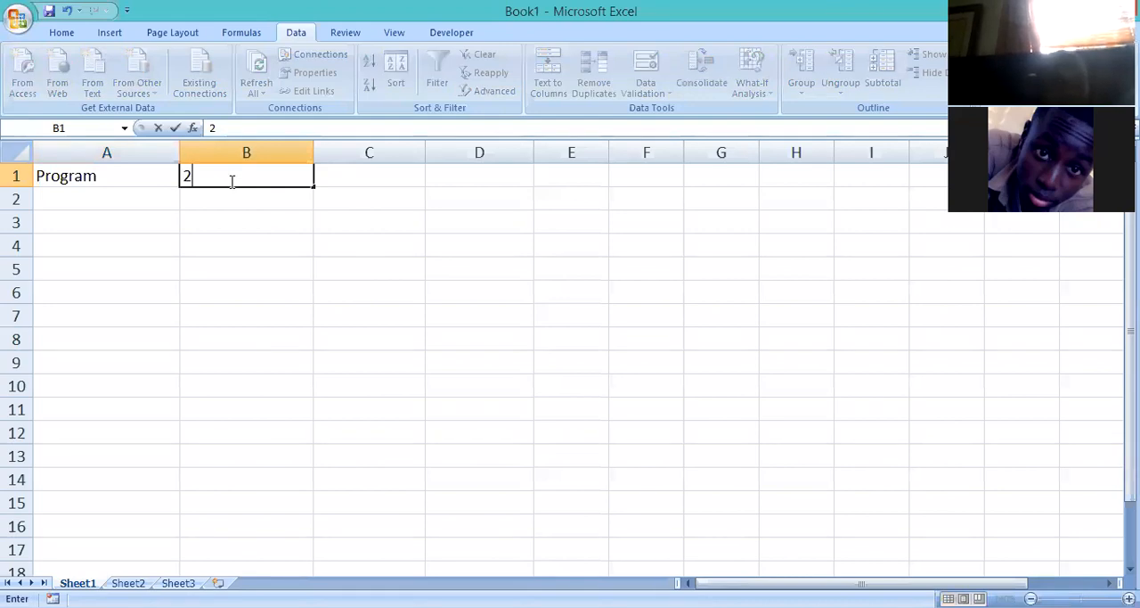
type("001")
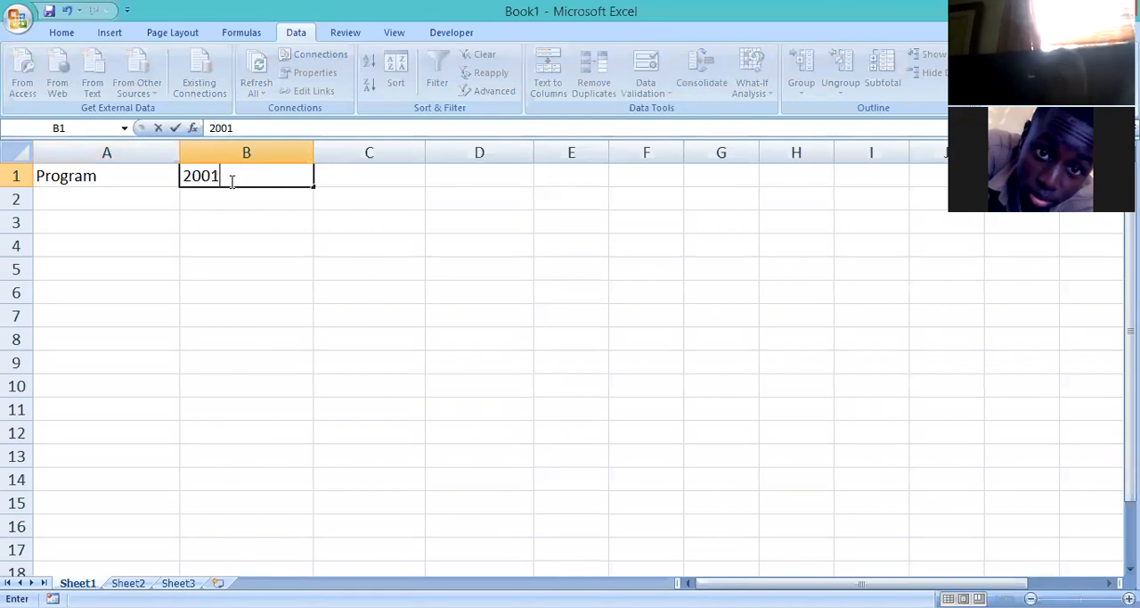
left_click(334, 177)
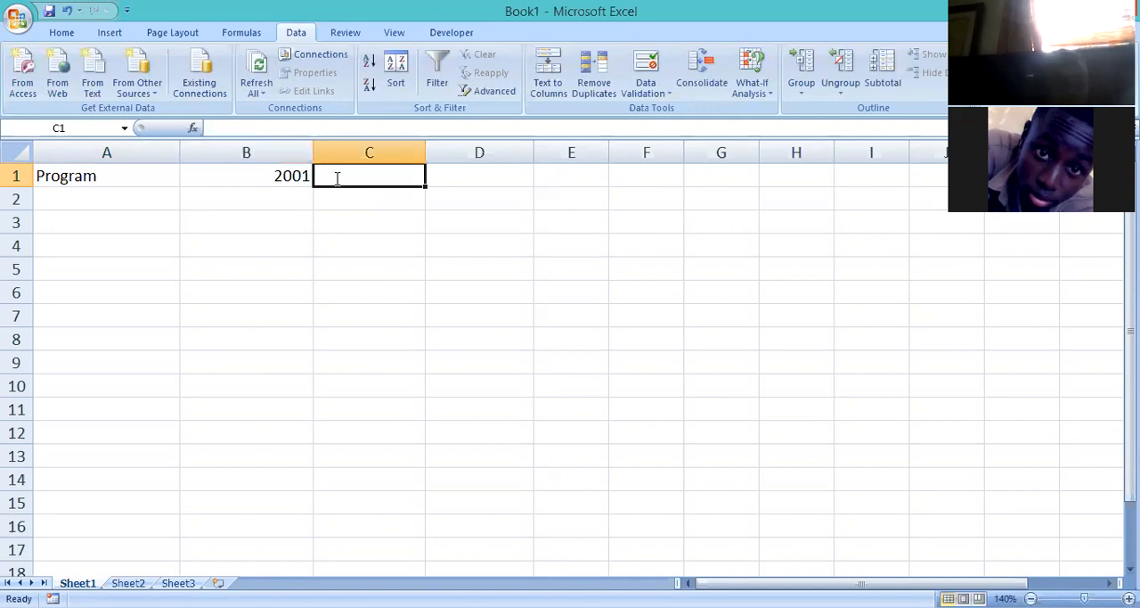
type("2002")
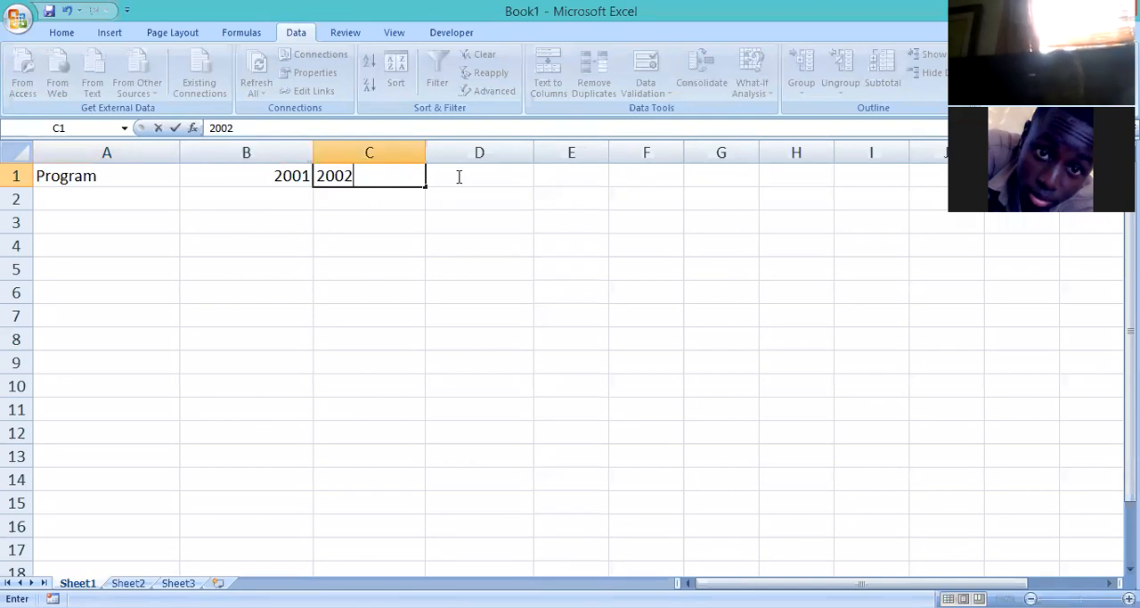
left_click(459, 176)
type("2003")
Enter the heading "Totoal" in cell E1, after the 2003 column.
left_click(570, 172)
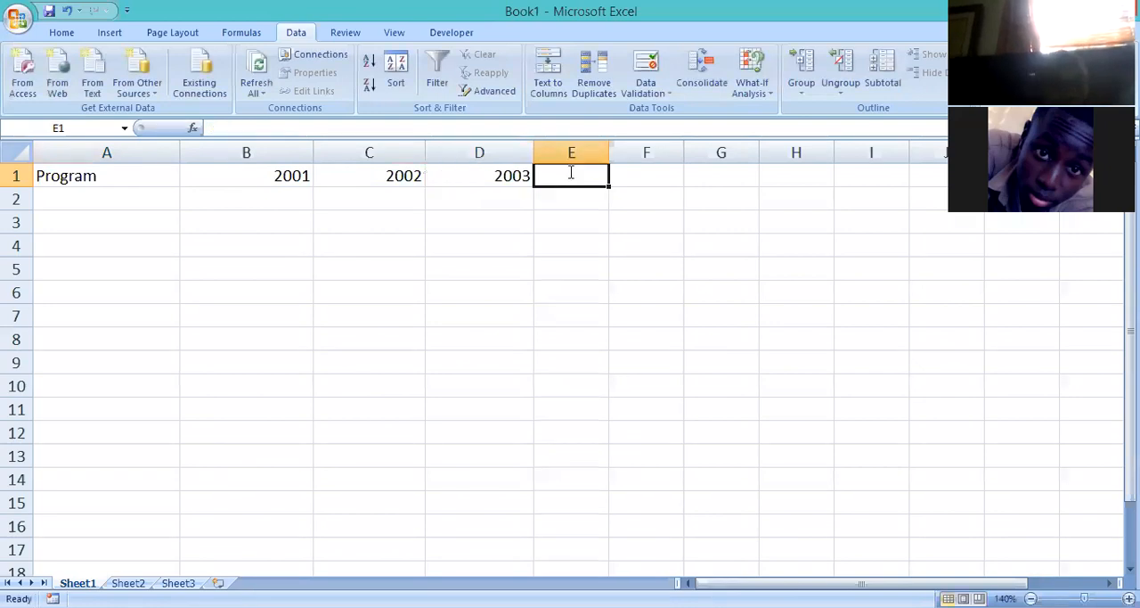
type("Totoal")
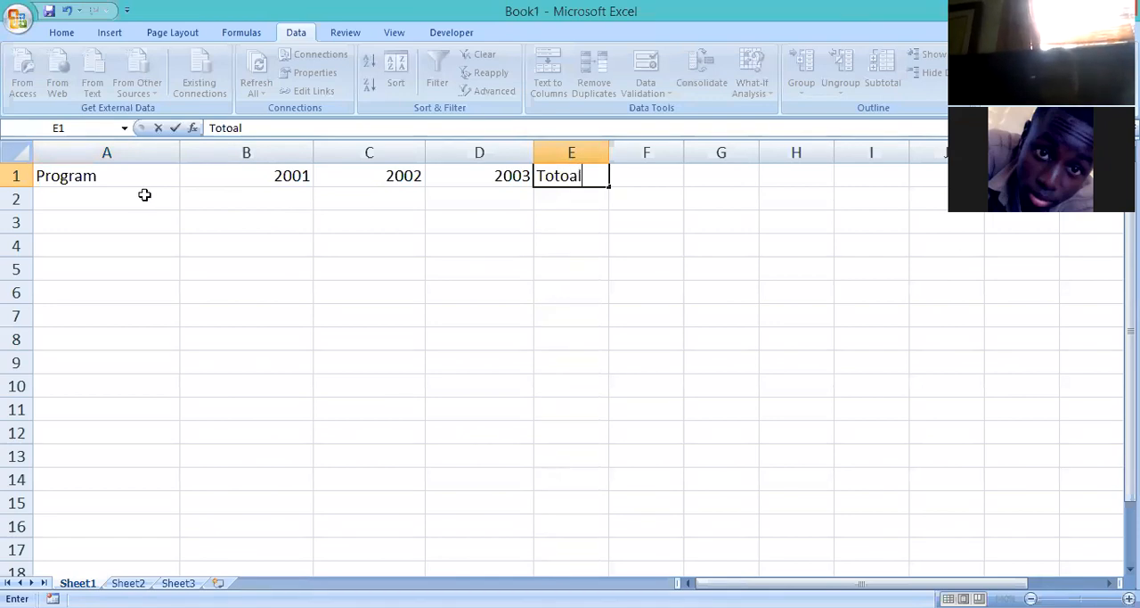
left_click(145, 194)
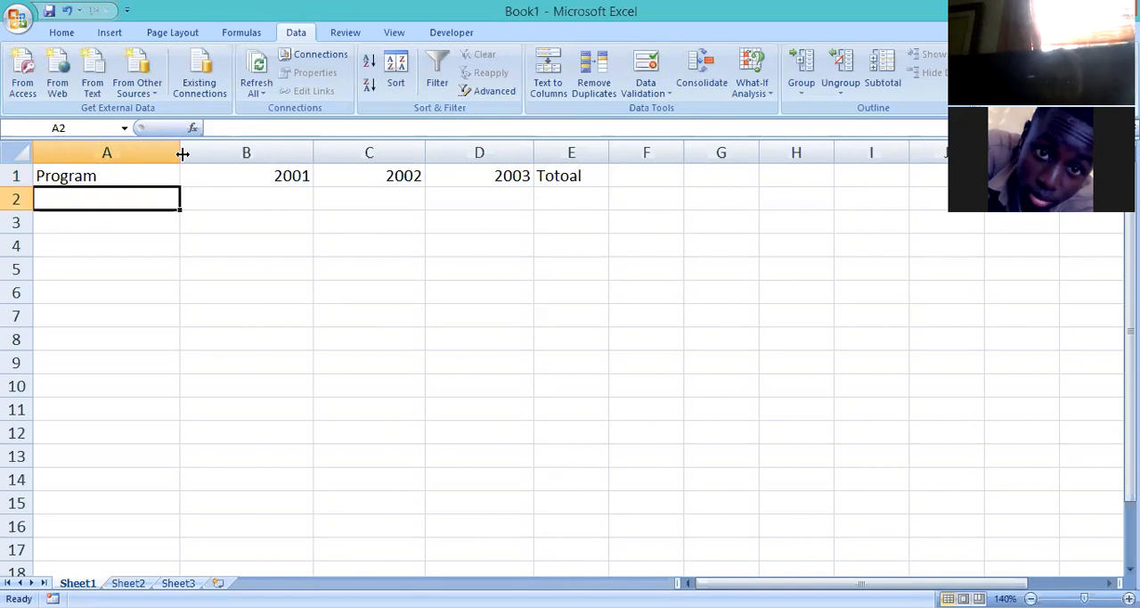
Narrow columns A and B slightly.
left_click_drag(182, 155, 175, 154)
mouse_move(304, 147)
left_mouse_down()
mouse_move(331, 144)
mouse_move(299, 145)
left_mouse_up()
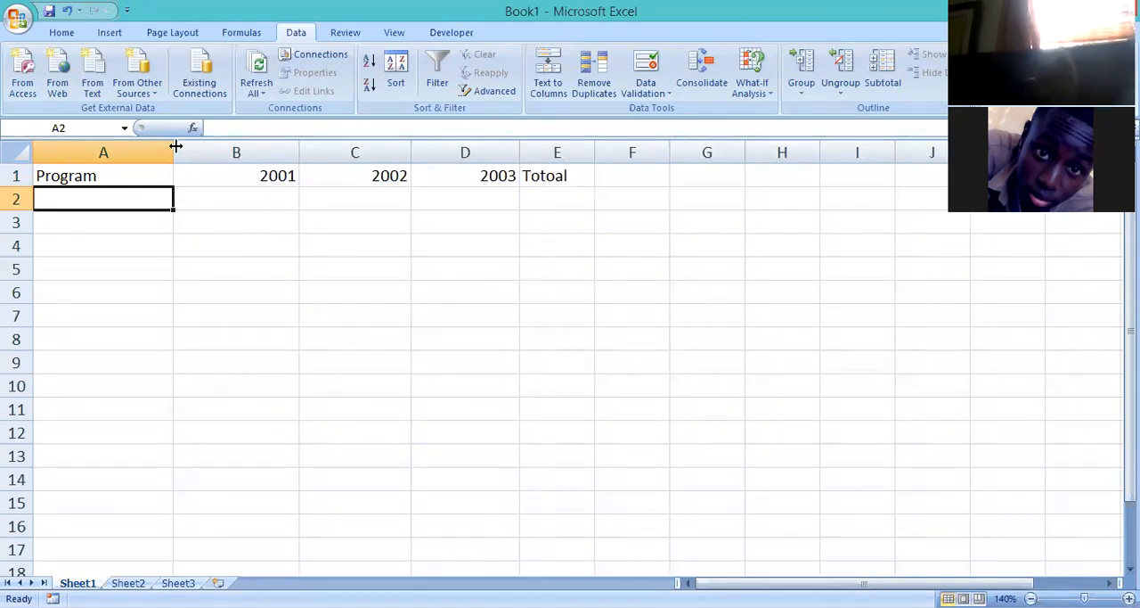
left_click_drag(175, 147, 169, 147)
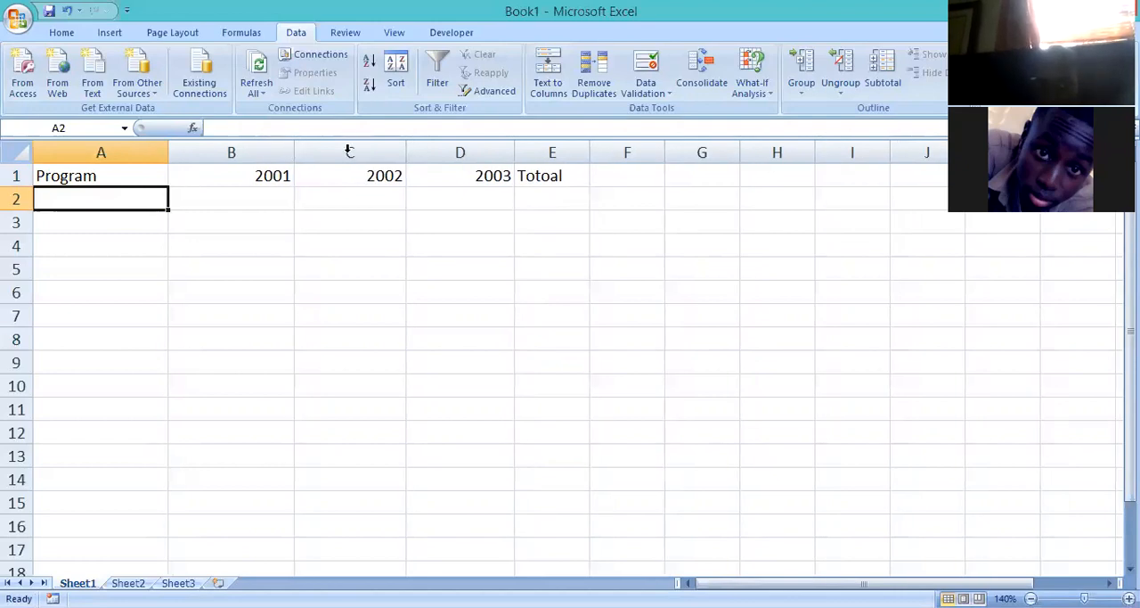
Correct the spelling of the heading in cell E1 to "Total".
double_click(555, 176)
key("BackSpace")
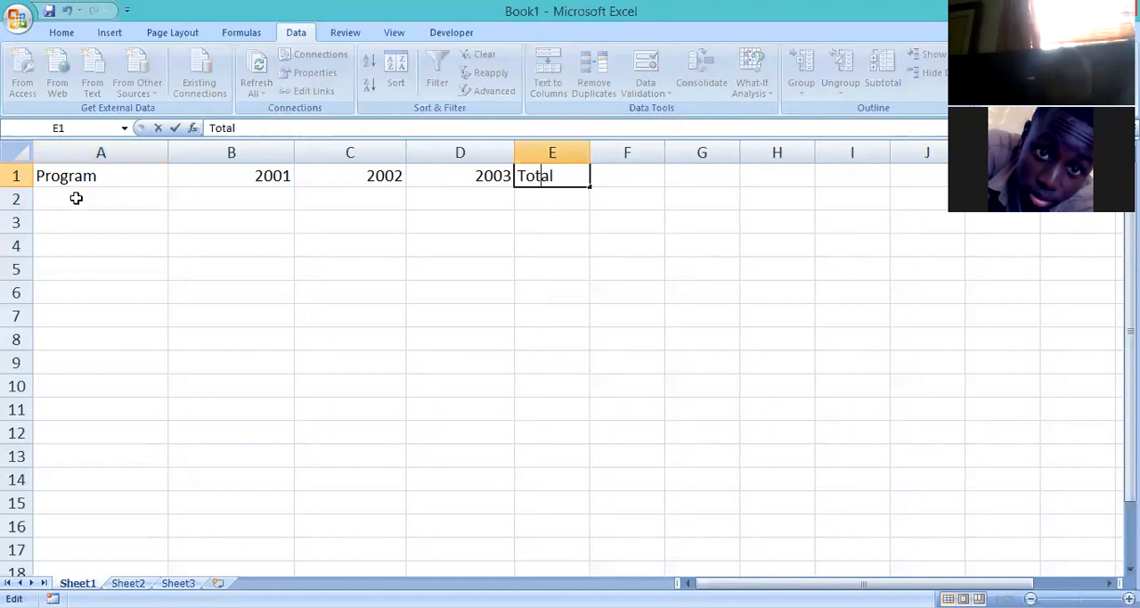
left_click(166, 200)
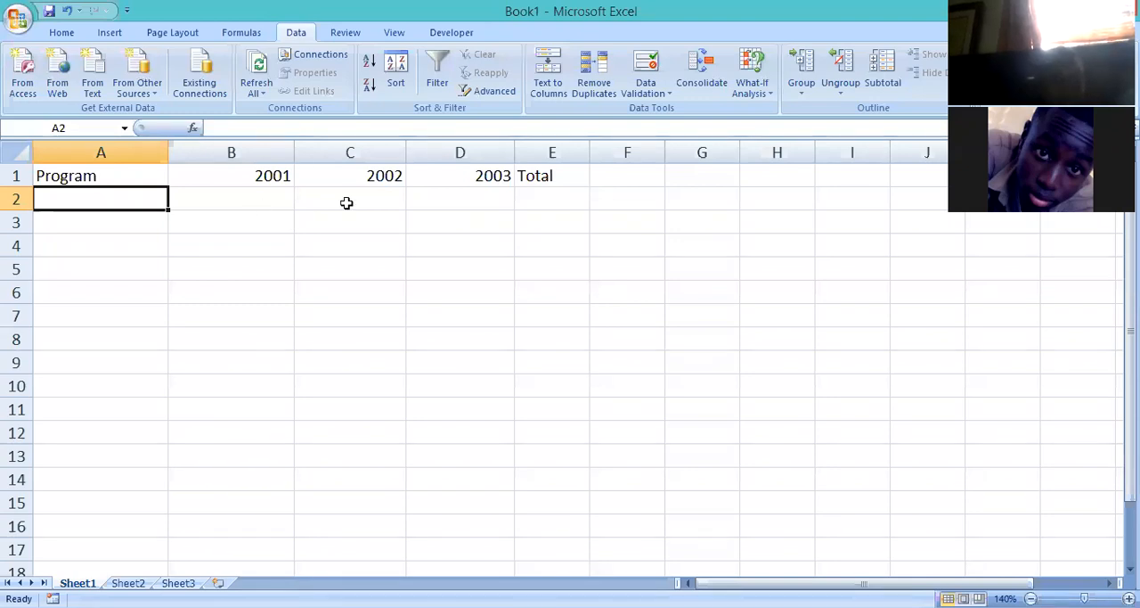
left_click(259, 206)
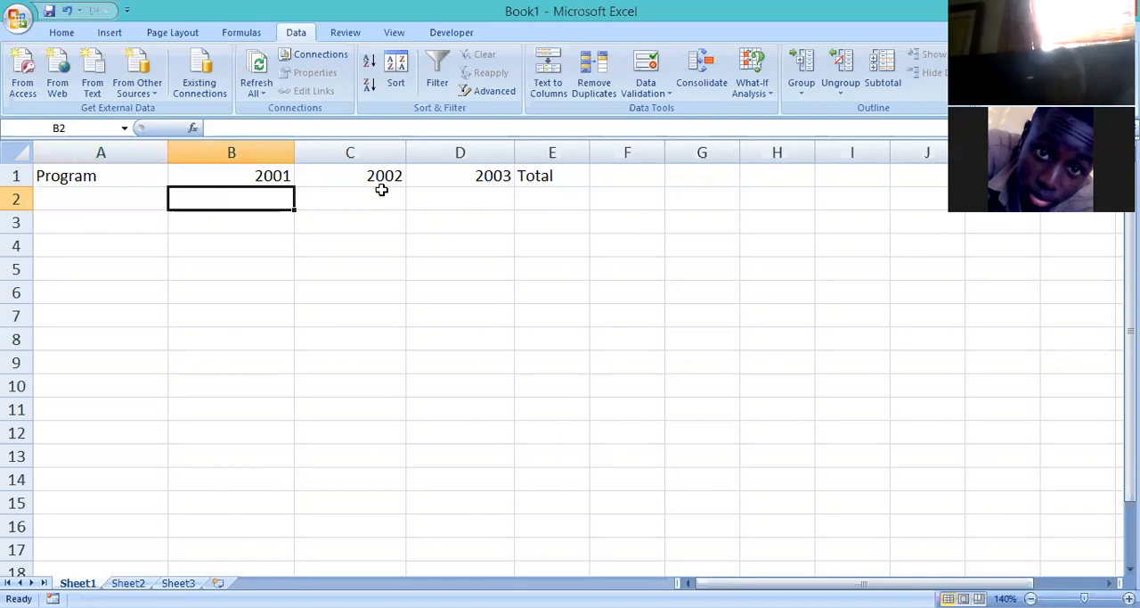
key("Tab")
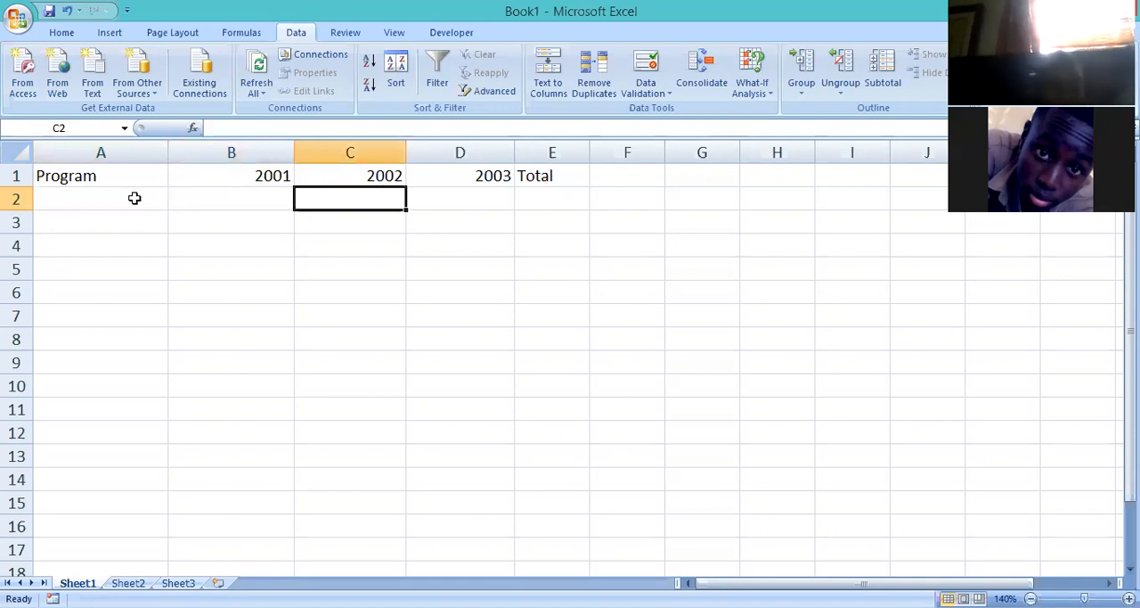
Fill row 2 with the program "Certificate" and the values 15, 21 and 18 for 2001, 2002 and 2003.
left_click(134, 198)
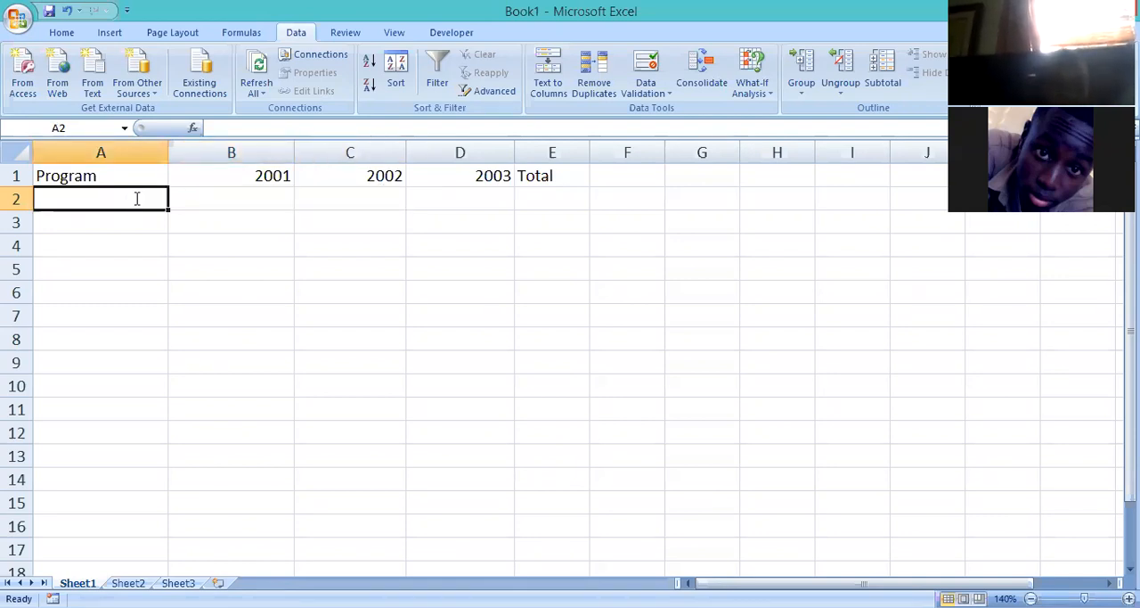
type("Certificate")
key("Tab")
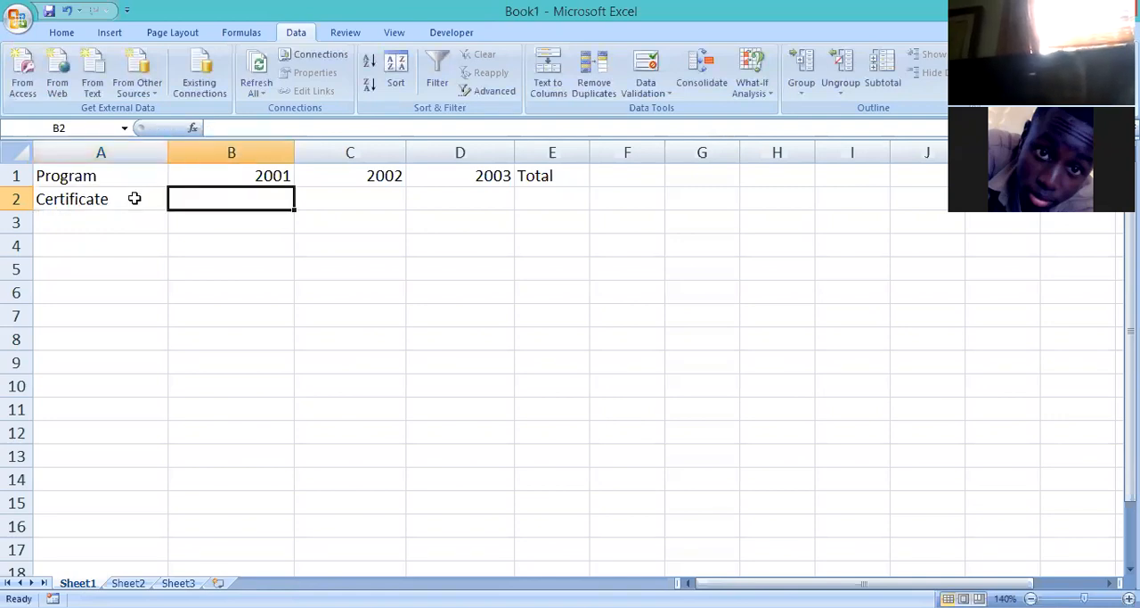
type("15")
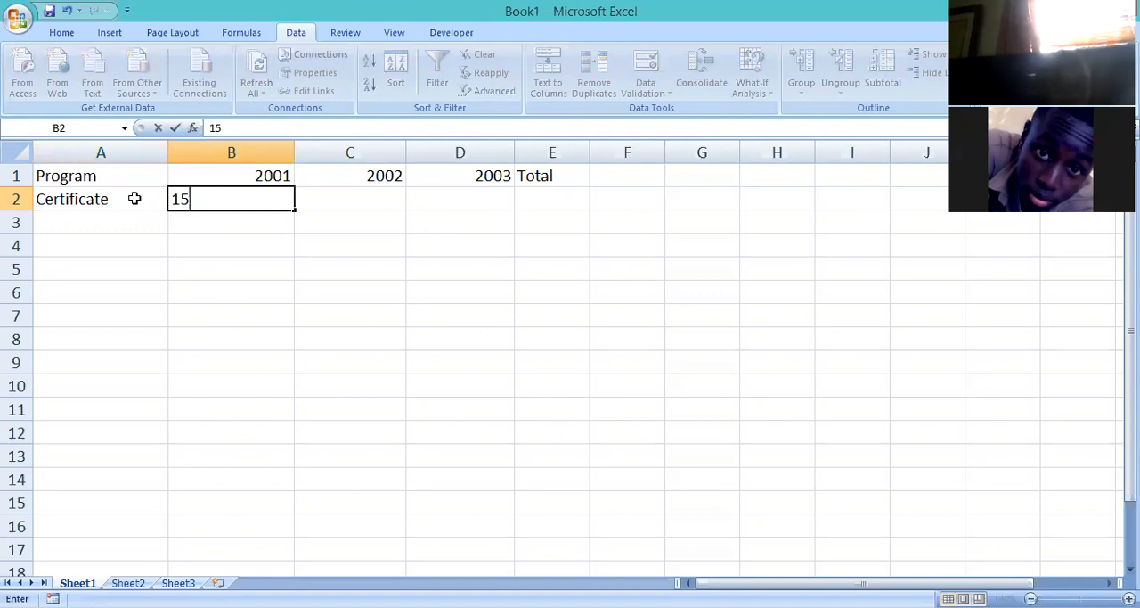
key("Tab")
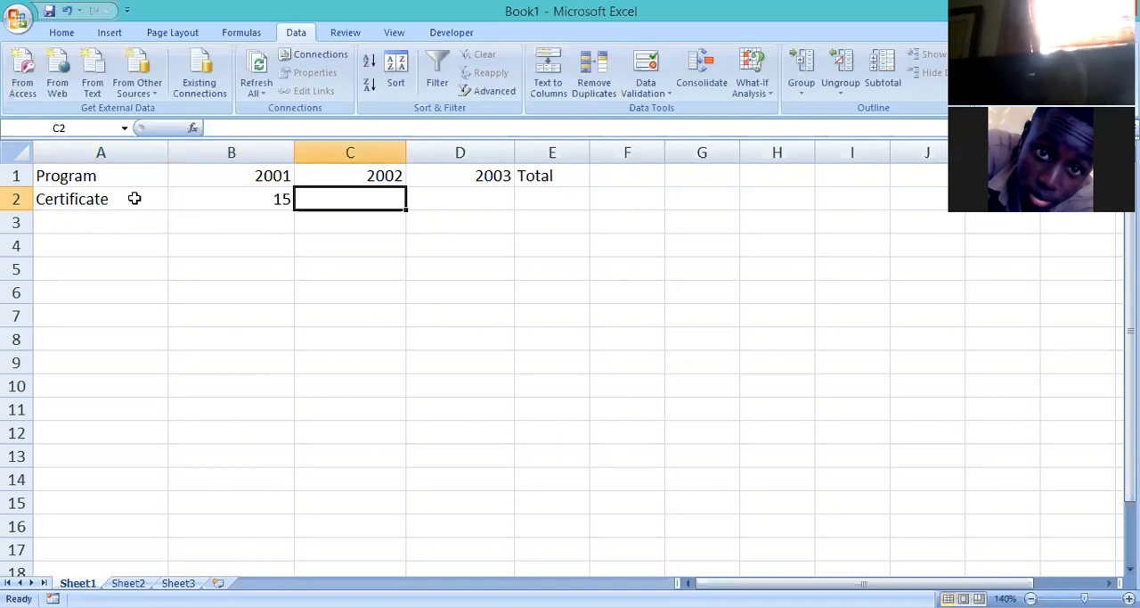
type("21")
key("Tab")
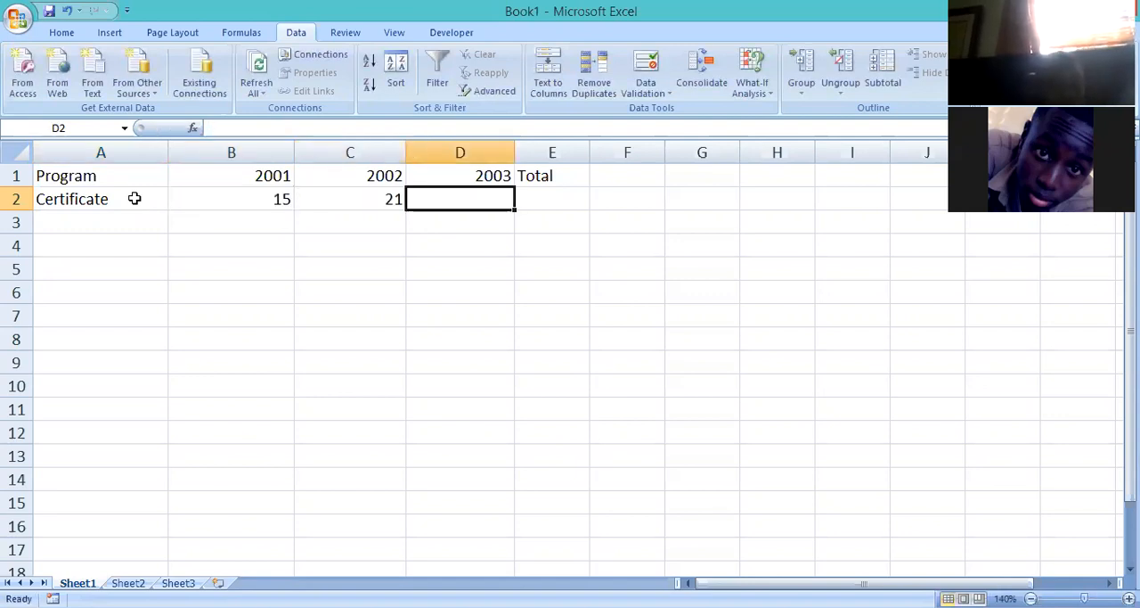
type("18")
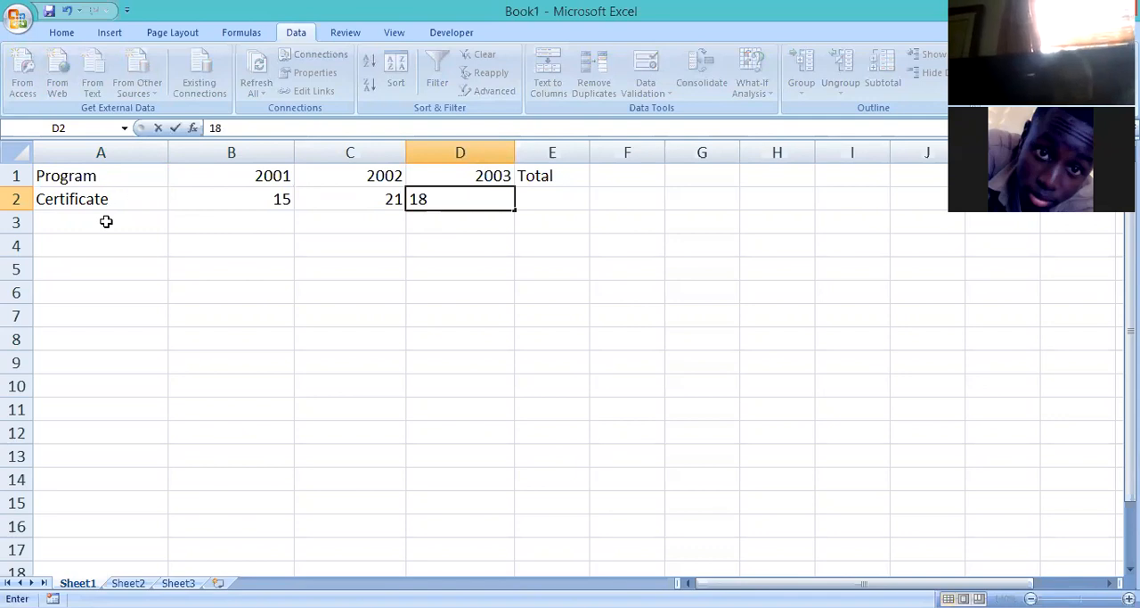
Enter the program names "Diploma", "Degree" and "Post-Grad" in cells A3 to A5.
left_click(106, 221)
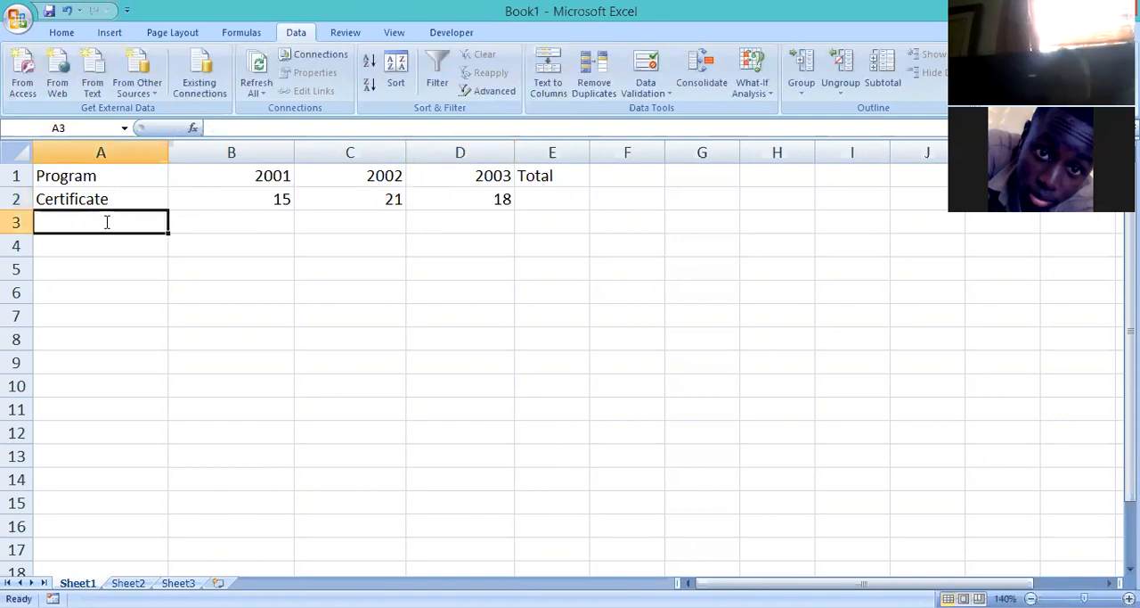
type("Di")
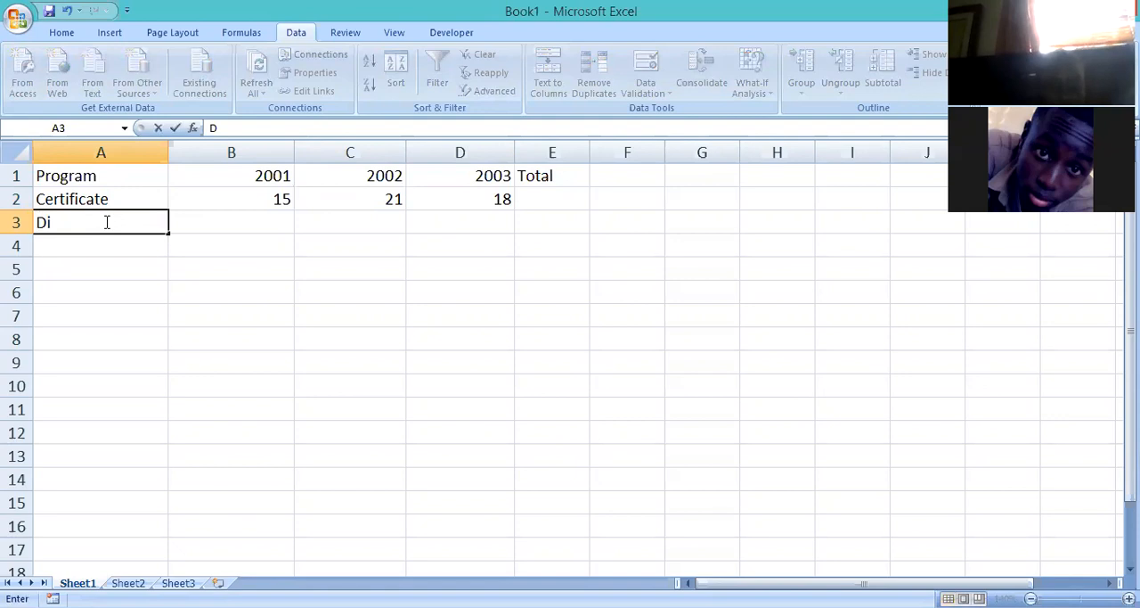
type("ploma")
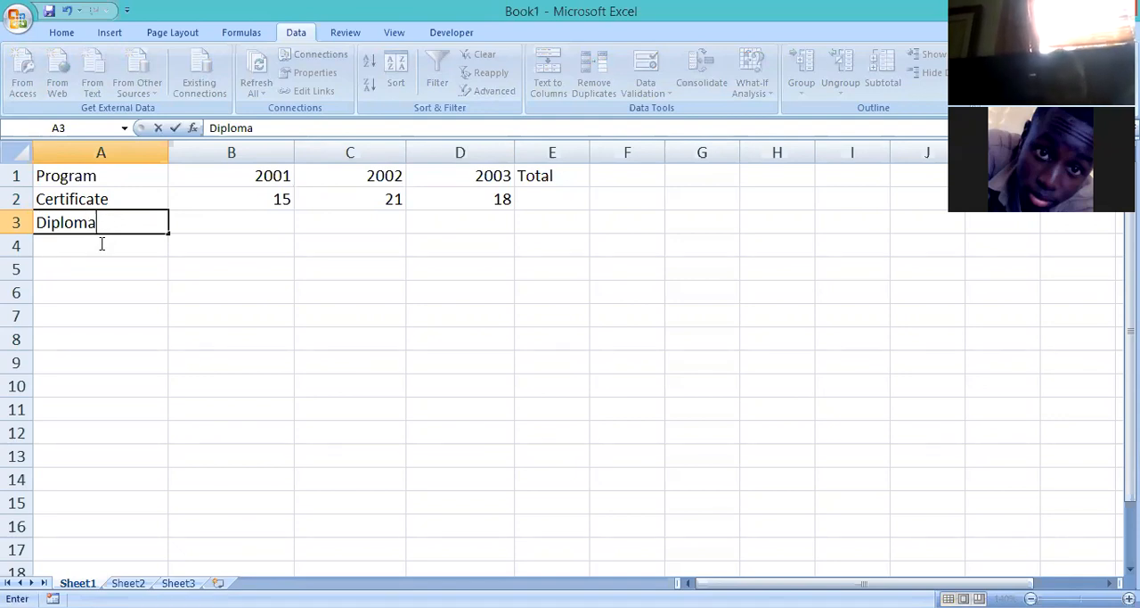
key("Return")
type("Degree")
key("ctrl+Return")
key("Return")
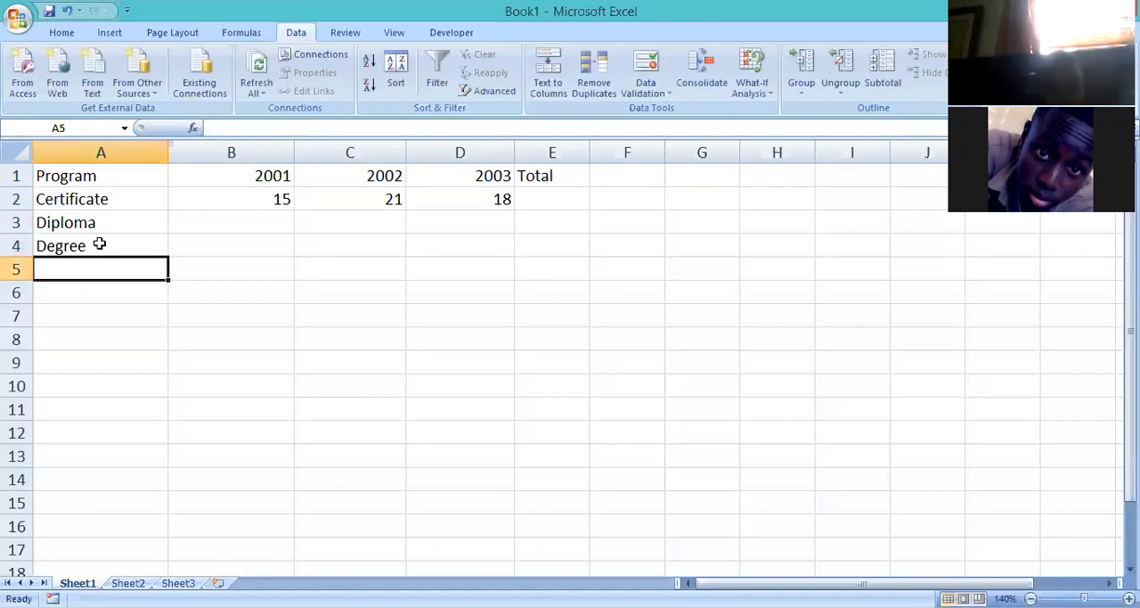
type("Po")
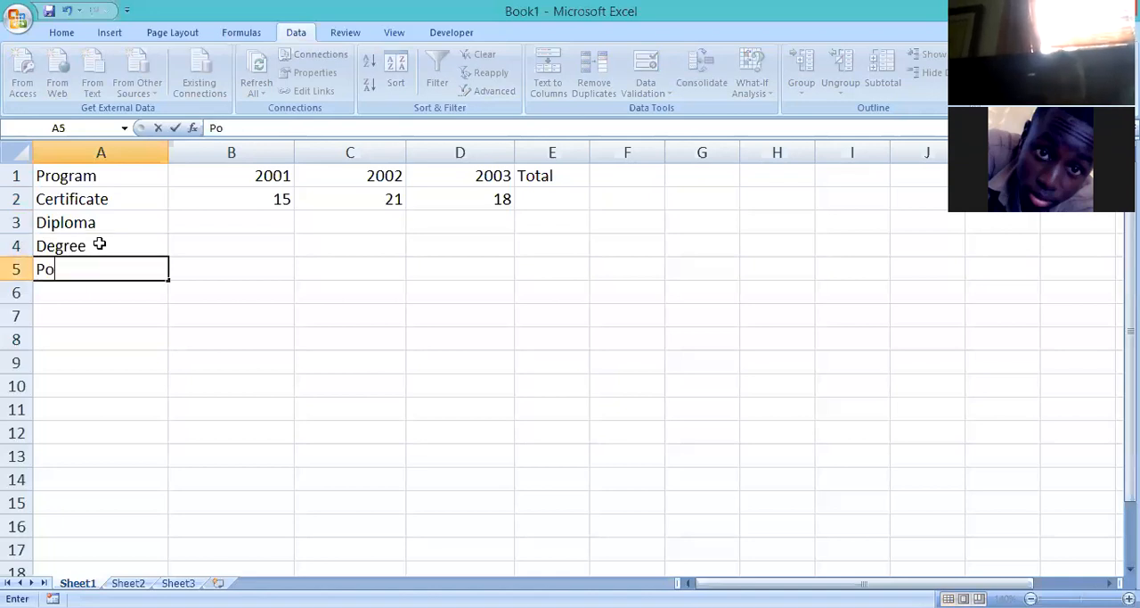
type("st-Grad")
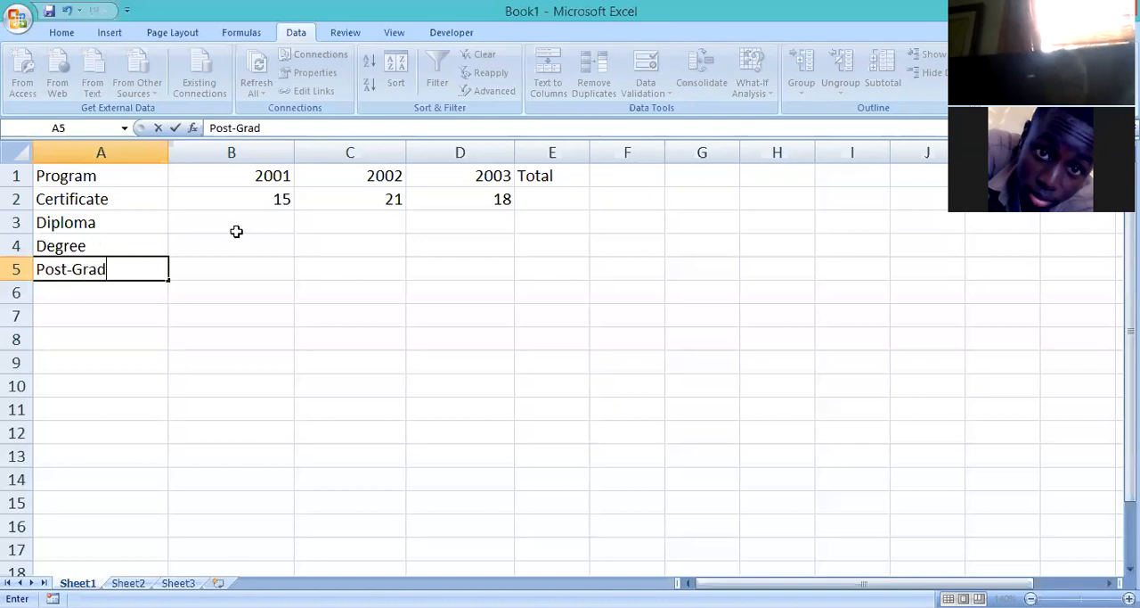
Enter the 2001 values 500 for Diploma, 1200 for Degree and 10 for Post-Grad in cells B3 to B5.
left_click(236, 232)
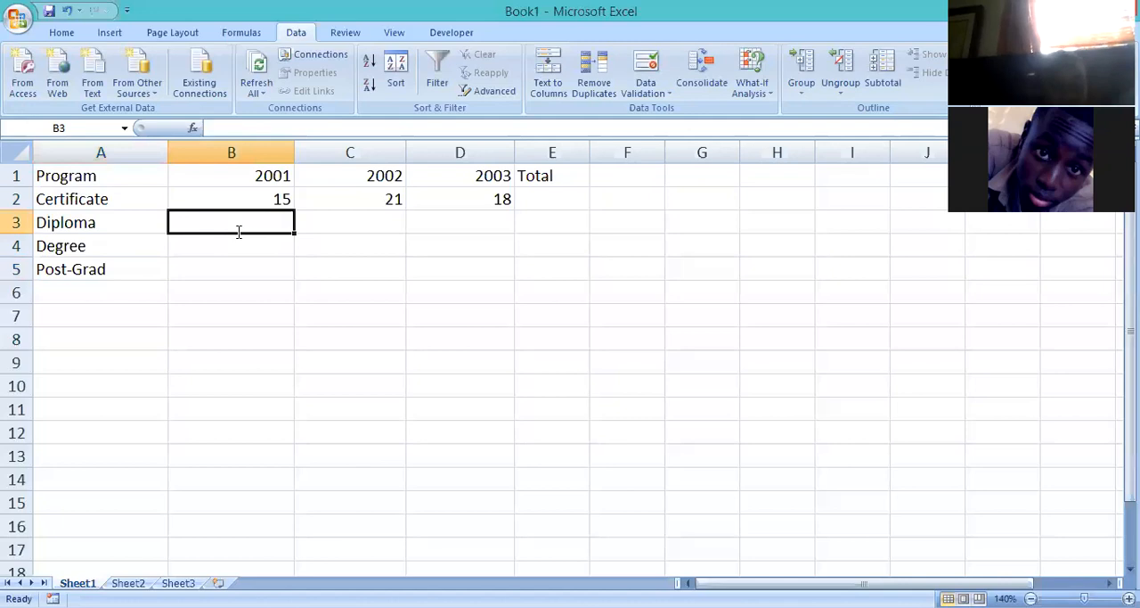
type("500")
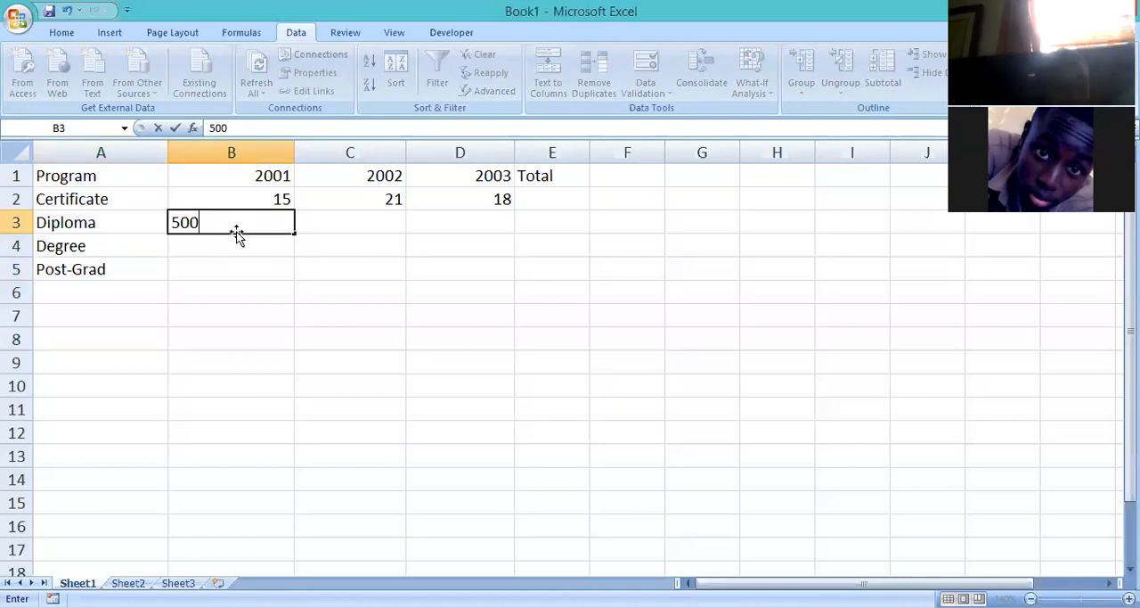
key("Return")
type("1200")
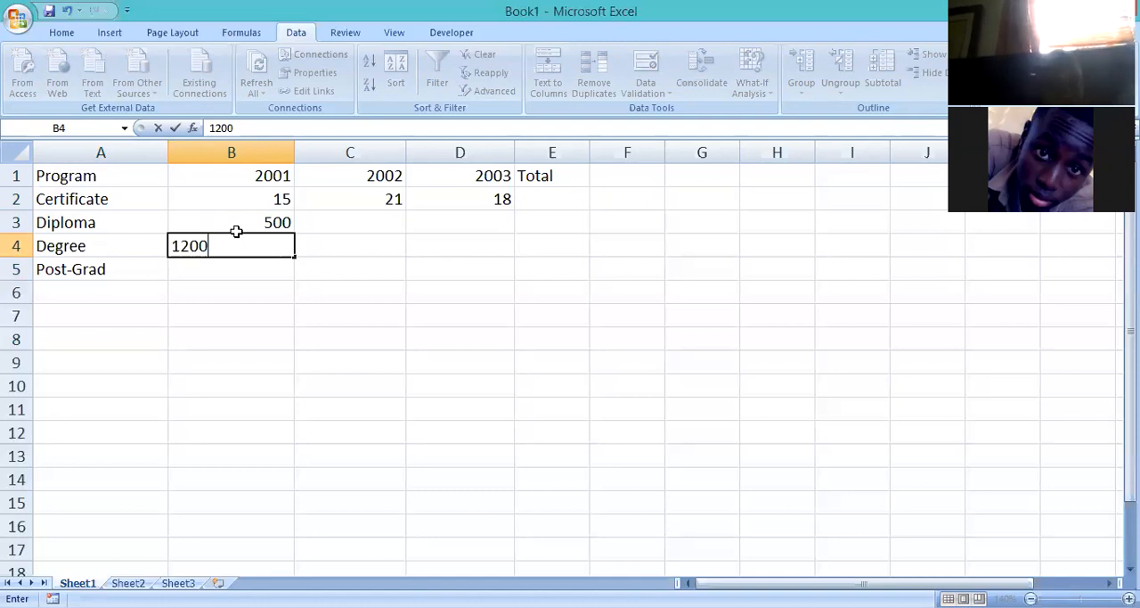
key("Return")
type("10")
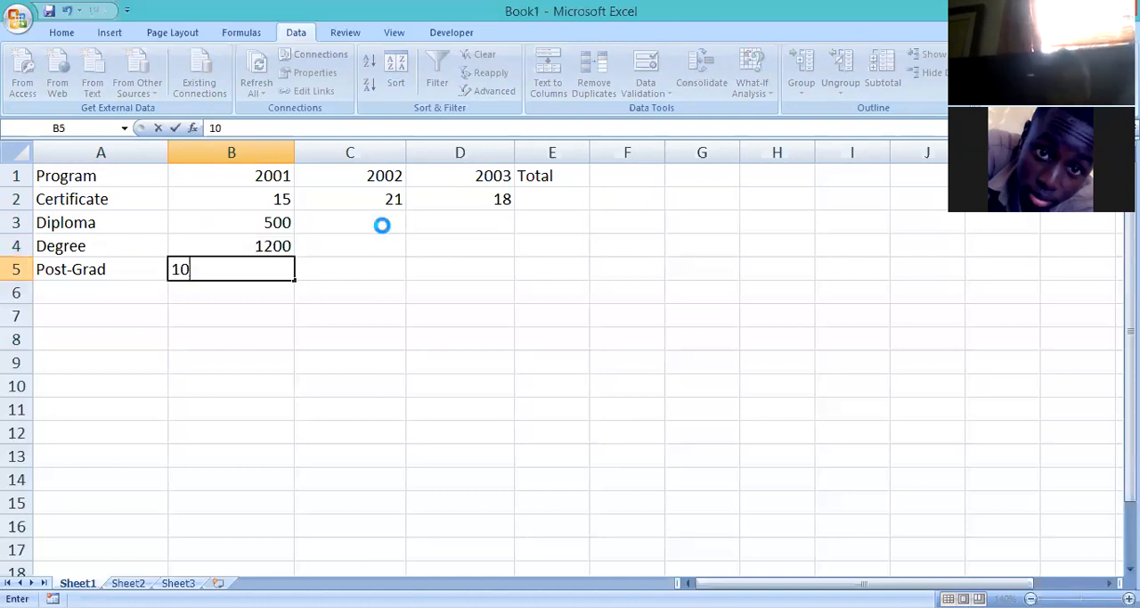
left_click(383, 225)
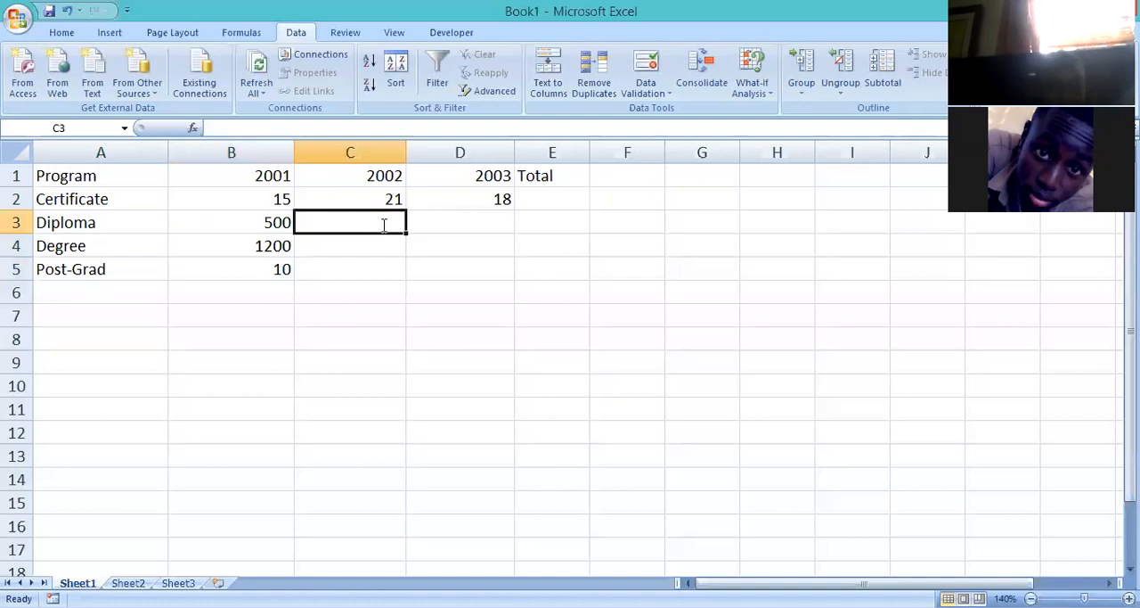
Enter the 2002 values 600 for Diploma, 1100 for Degree and 15 for Post-Grad in cells C3 to C5.
type("600")
key("Return")
type("1100")
key("Return")
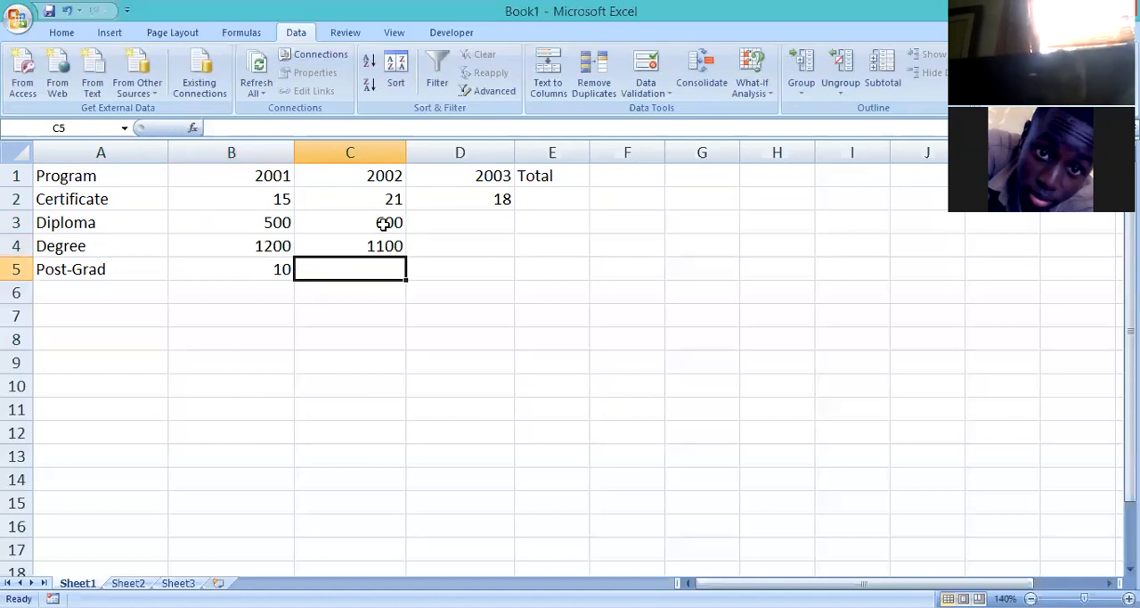
type("16")
key("BackSpace")
type("5")
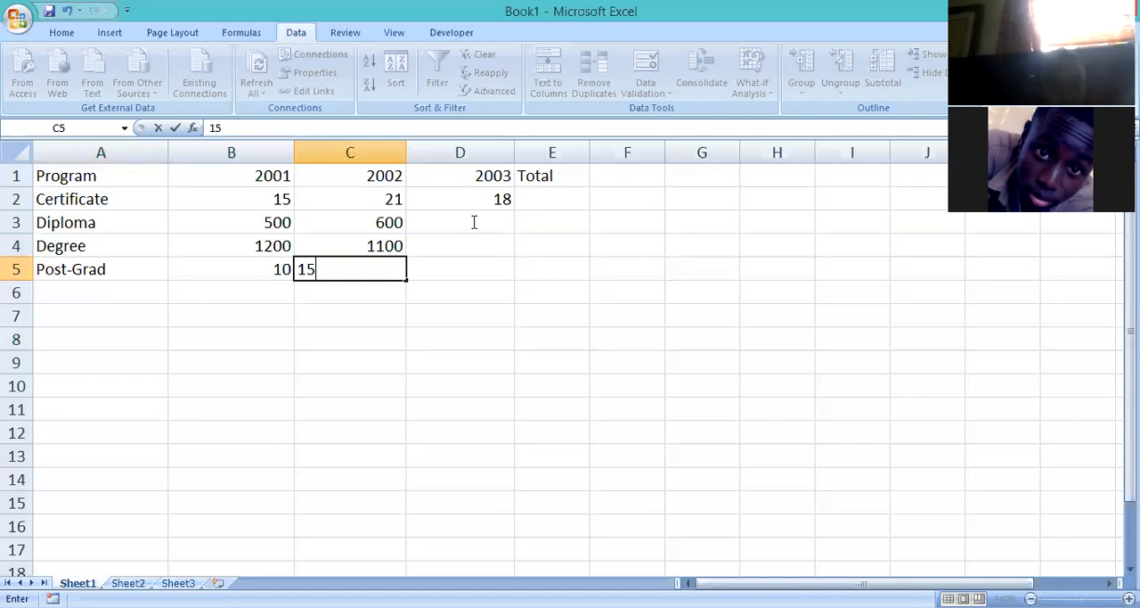
Enter the 2003 values 700, 900 and 12 for Diploma, Degree and Post-Grad in cells D3 to D5, and widen column E slightly.
left_click(473, 221)
type("700")
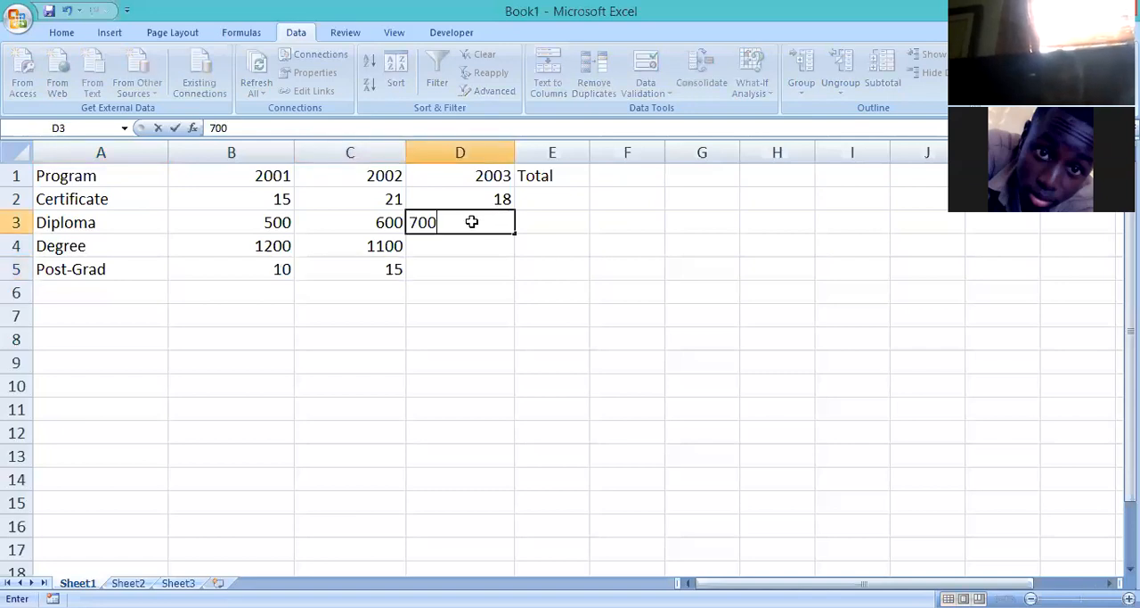
key("Return")
type("900")
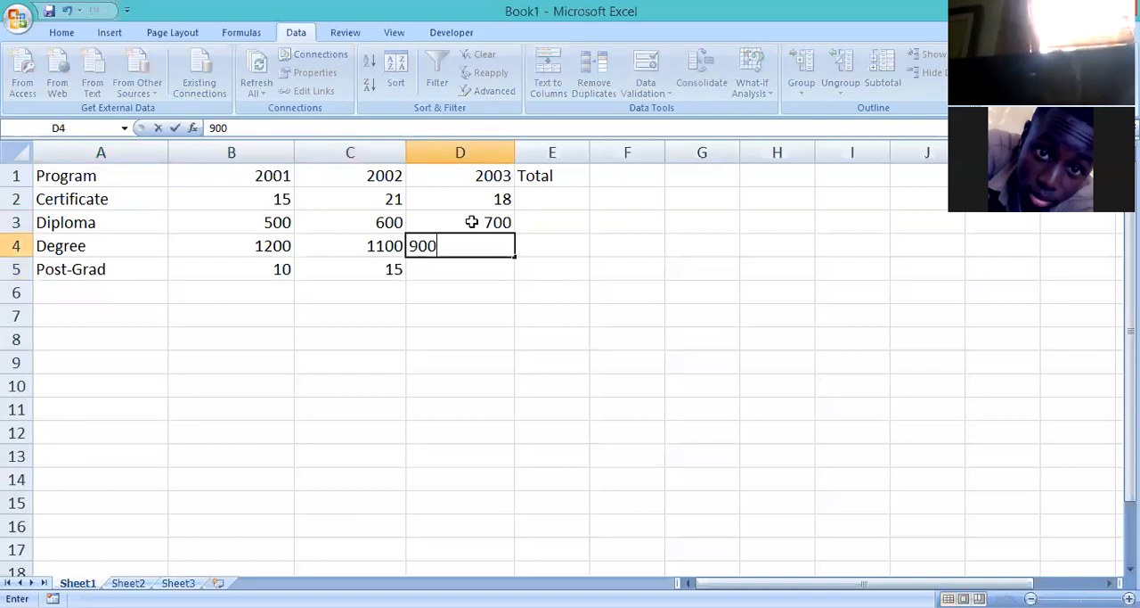
key("Return")
type("12")
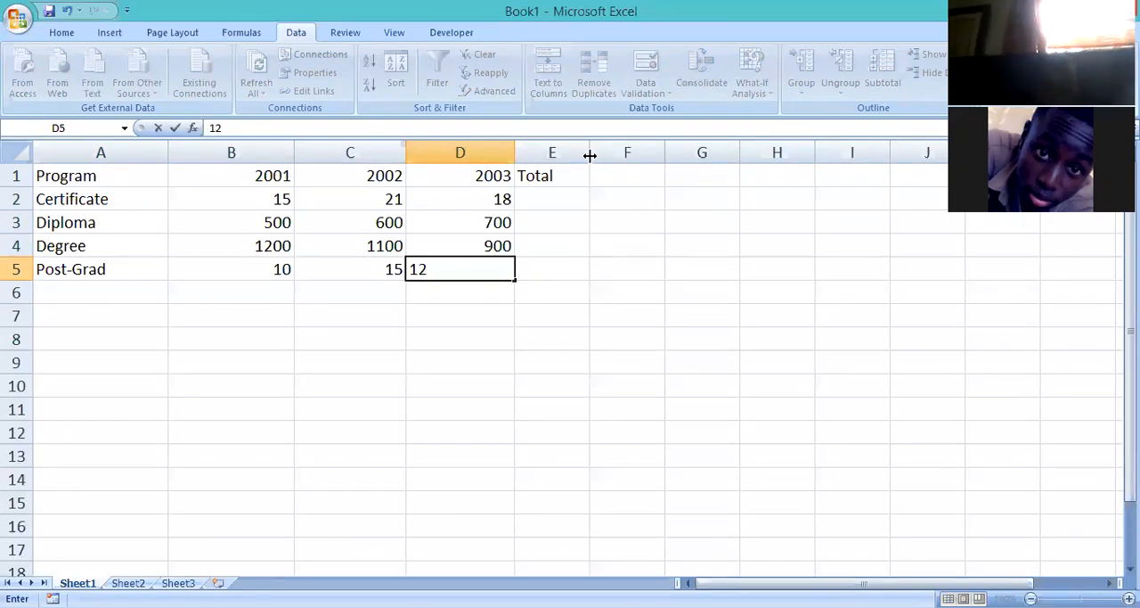
left_click(627, 245)
left_click_drag(590, 156, 602, 163)
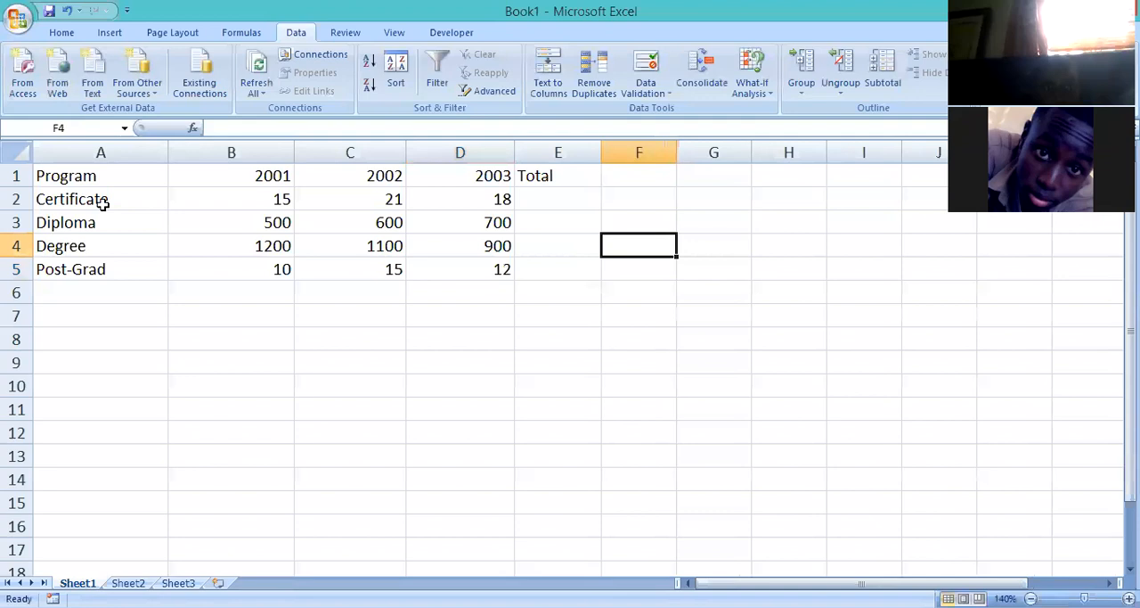
Make the header cells A1 to E1 bold and give them a yellow fill.
left_click_drag(102, 172, 584, 181)
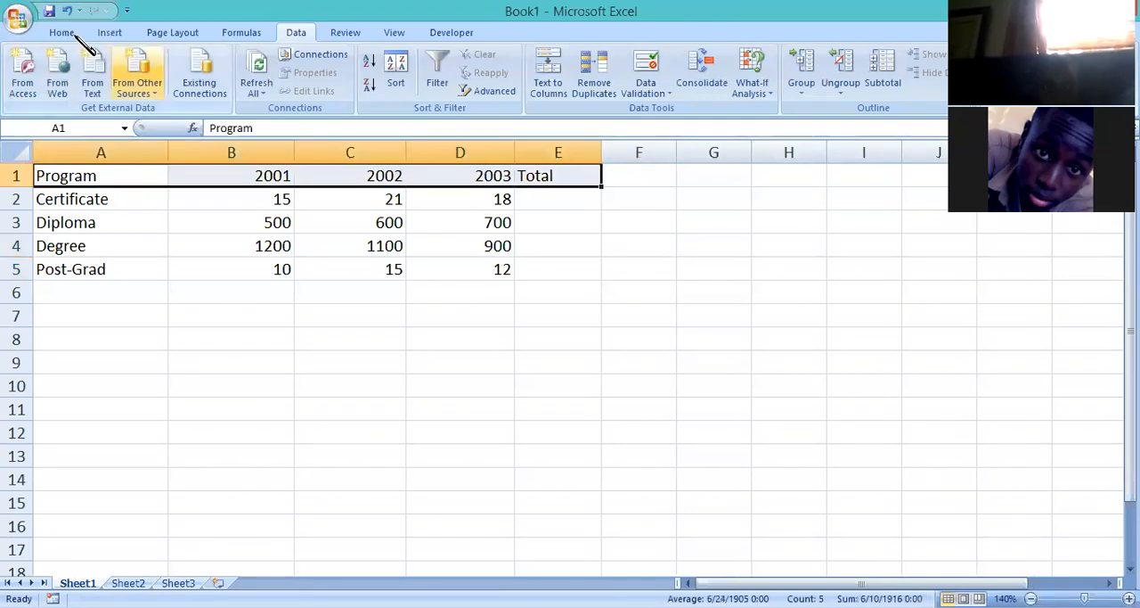
scroll(160, 94, "up", 4)
left_click(147, 84)
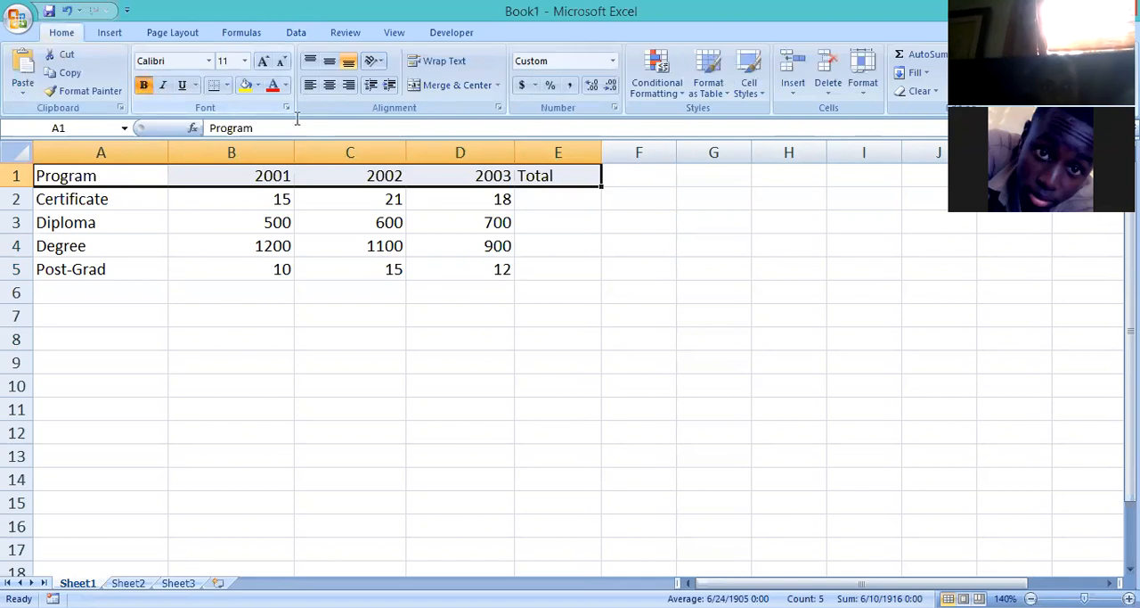
left_click(248, 86)
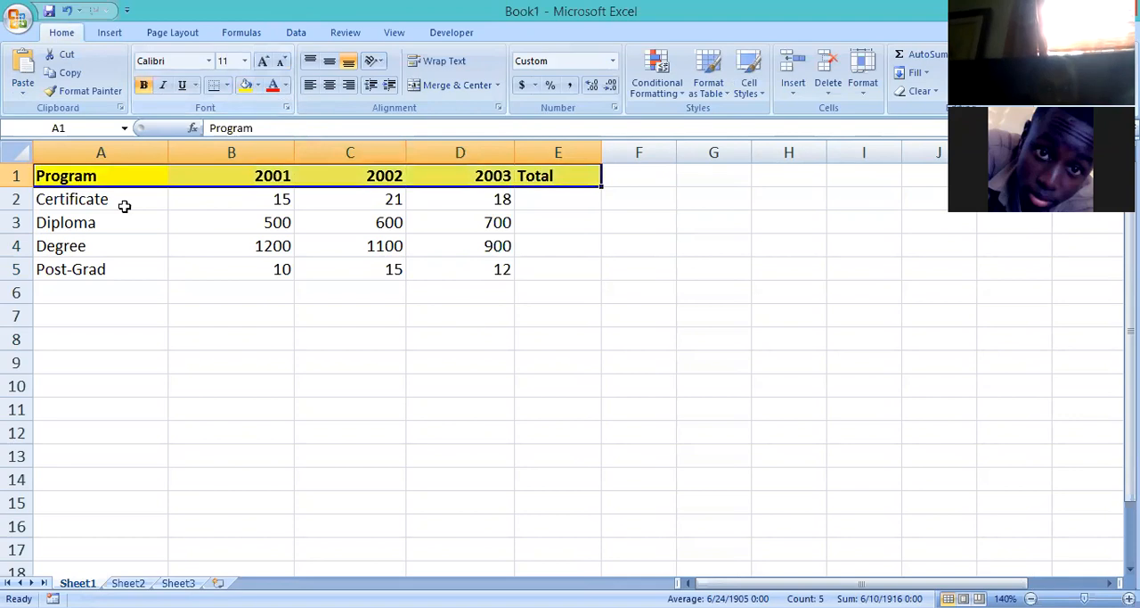
Apply All Borders to the whole table in cells A1 to E5.
left_click(460, 315)
left_click_drag(504, 272, 542, 282)
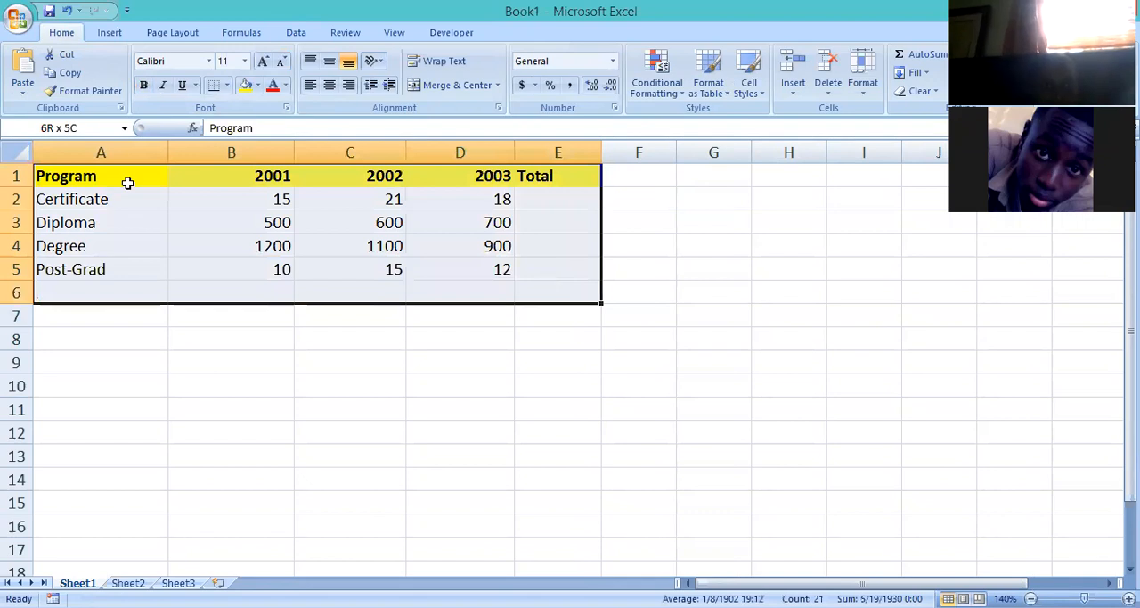
left_click(126, 179)
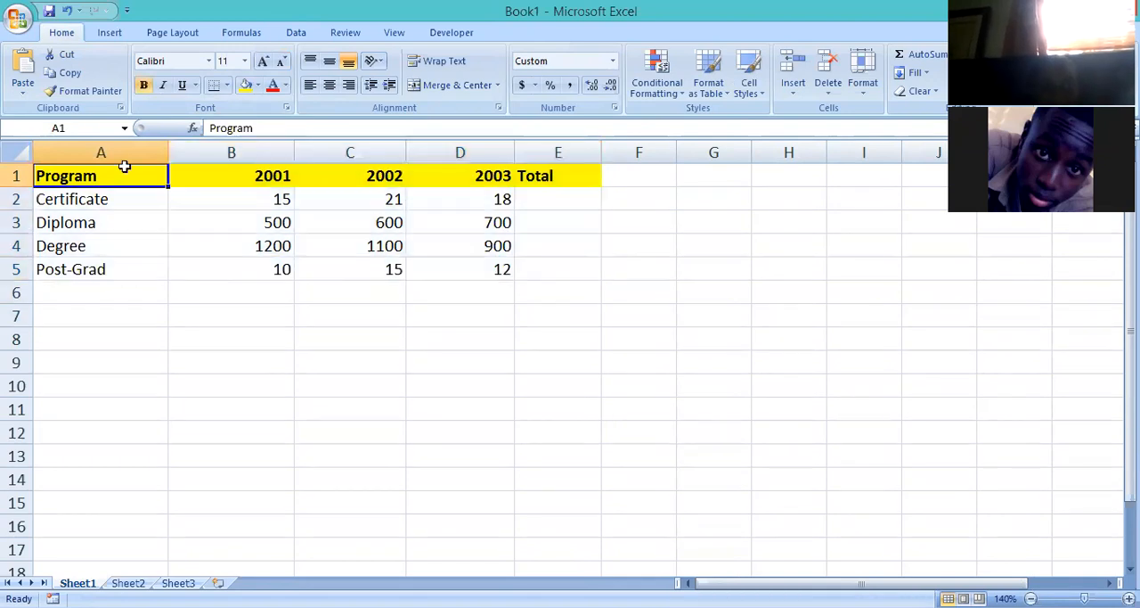
left_click_drag(125, 168, 544, 271)
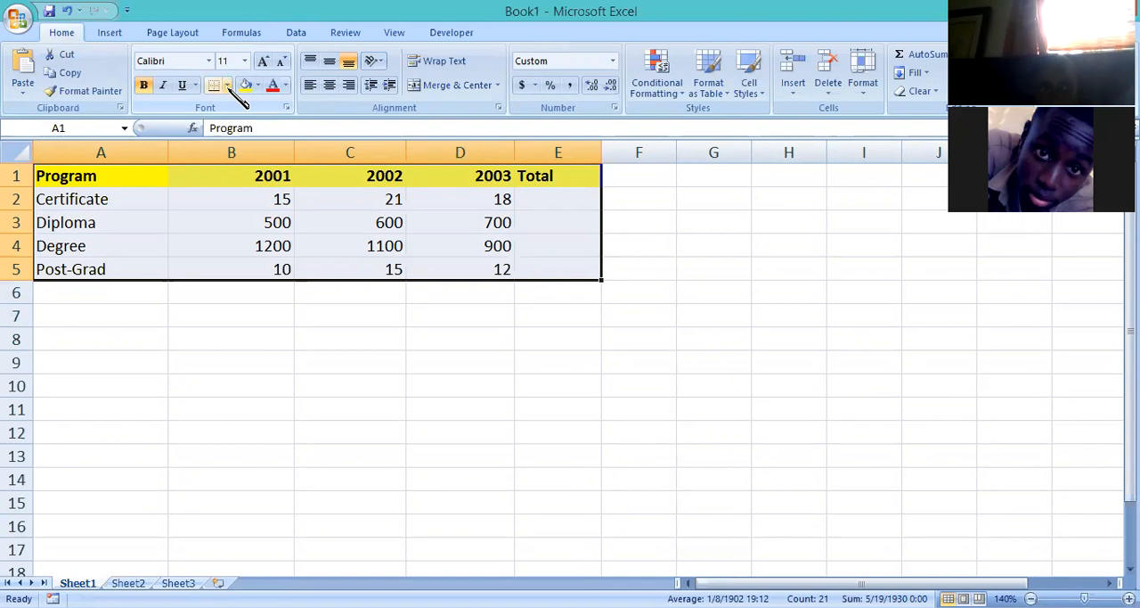
left_click(131, 221)
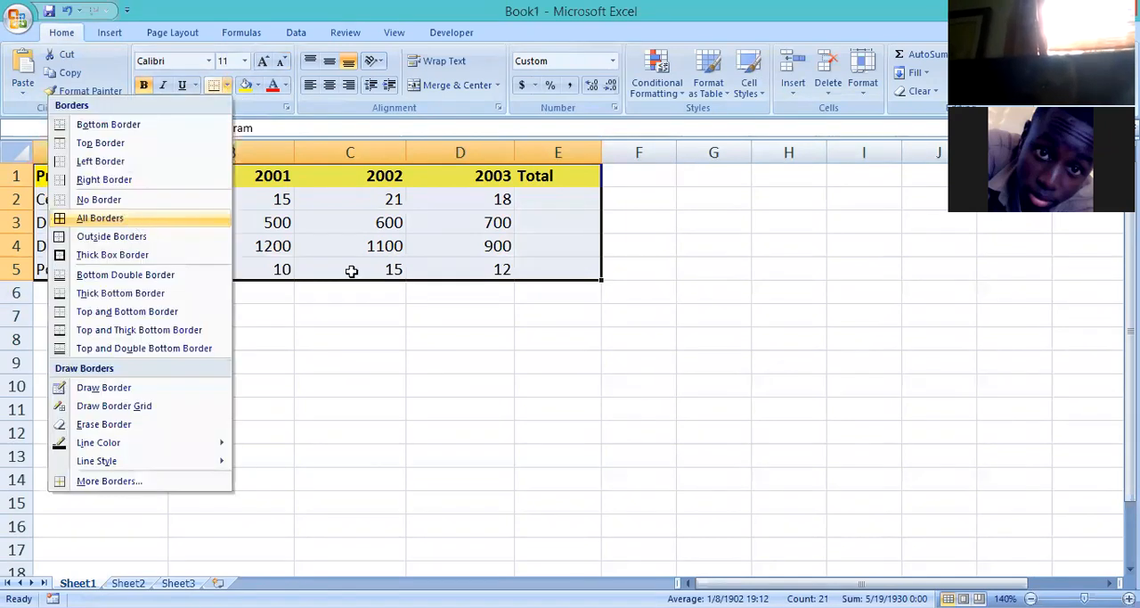
left_click(350, 432)
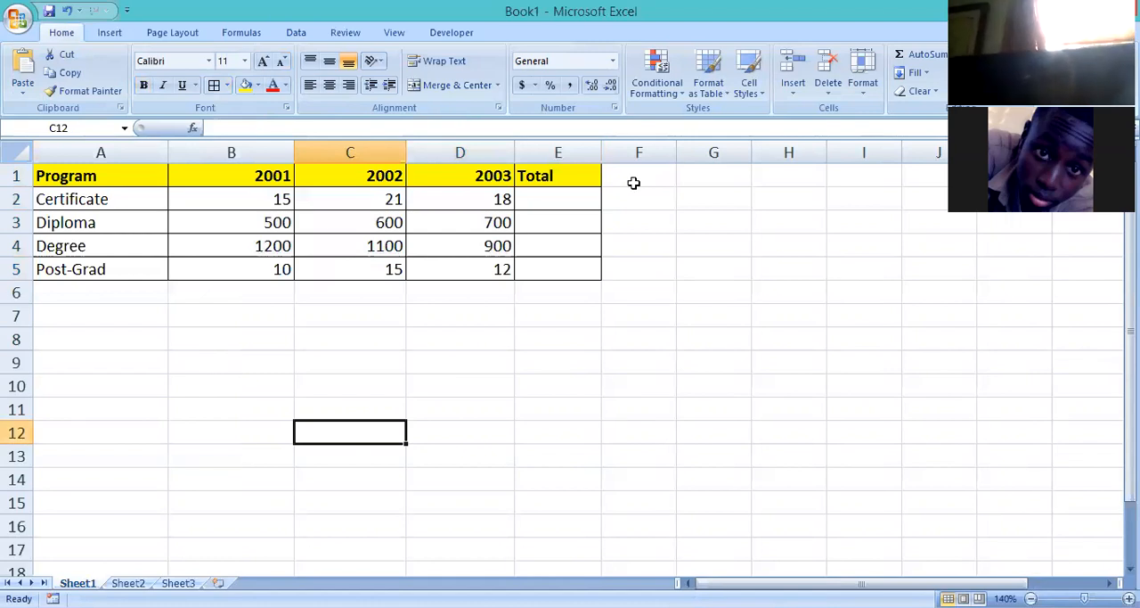
Centre the header text in cells A1 to E1 horizontally.
left_click_drag(121, 178, 542, 178)
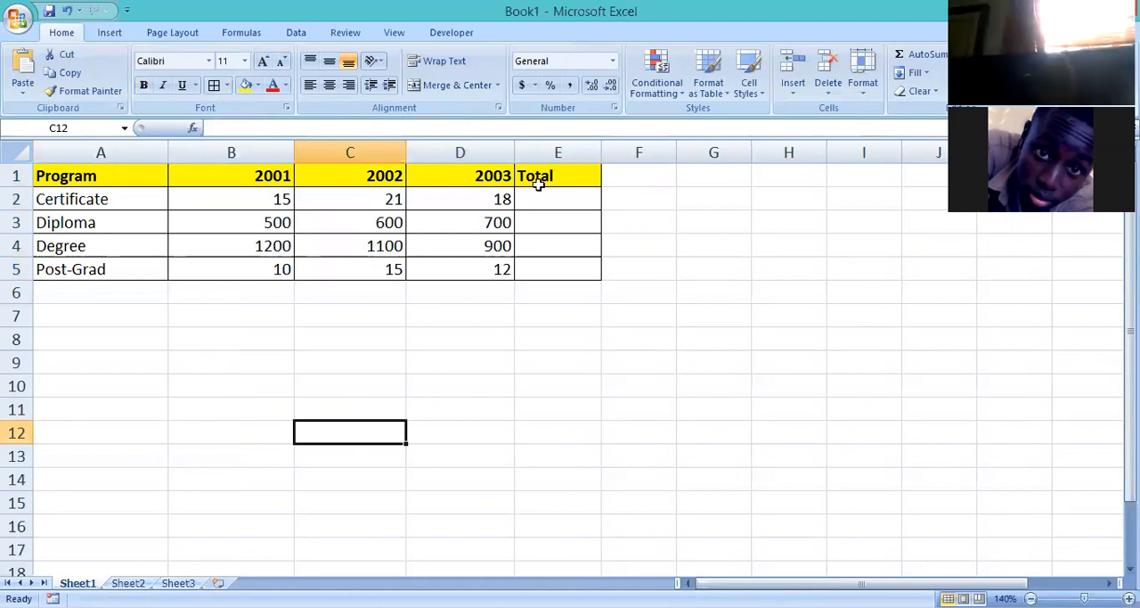
left_click(330, 86)
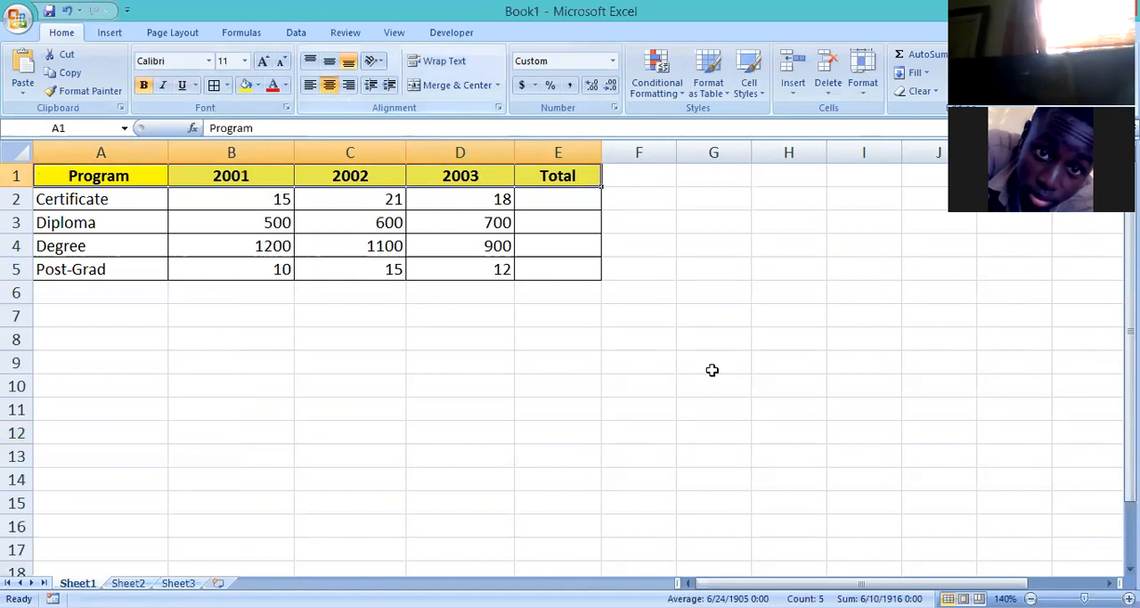
left_click(570, 364)
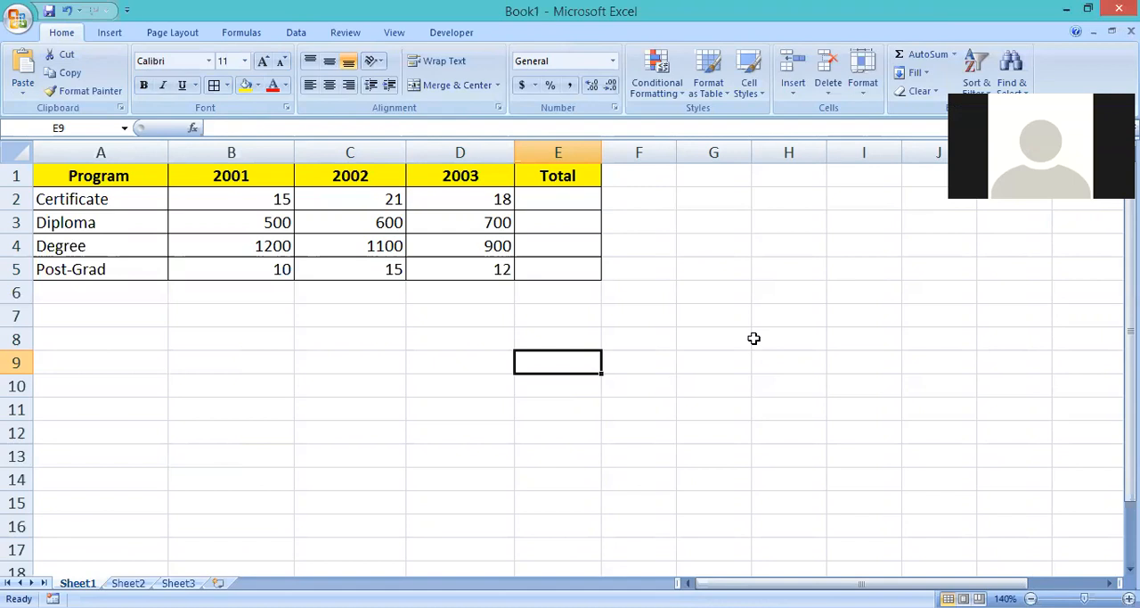
Widen the Total column a little more.
left_click(589, 334)
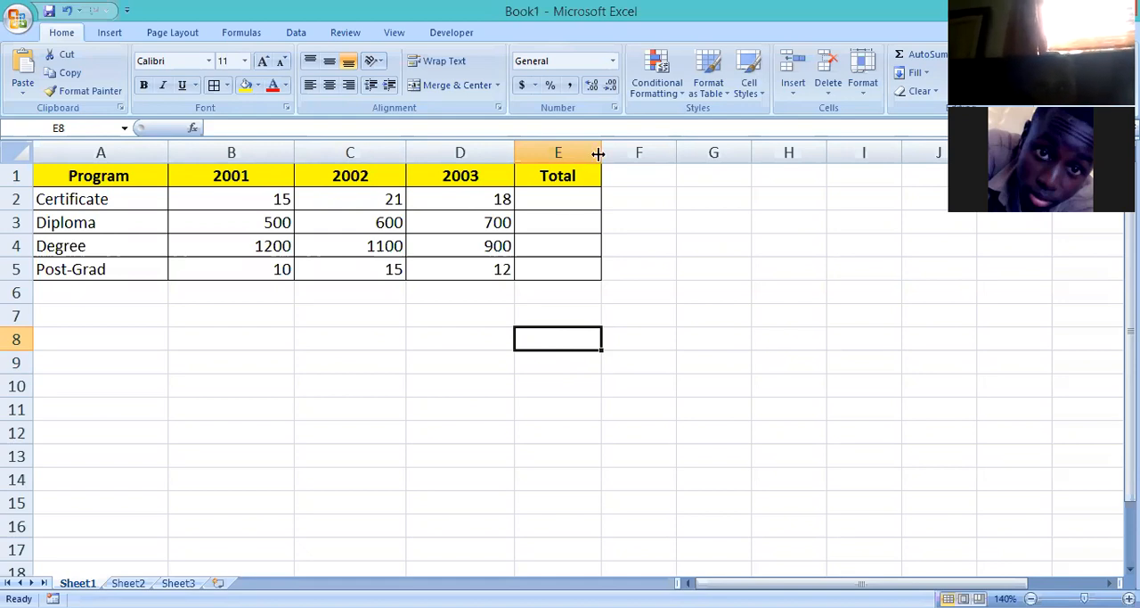
left_click_drag(614, 155, 625, 157)
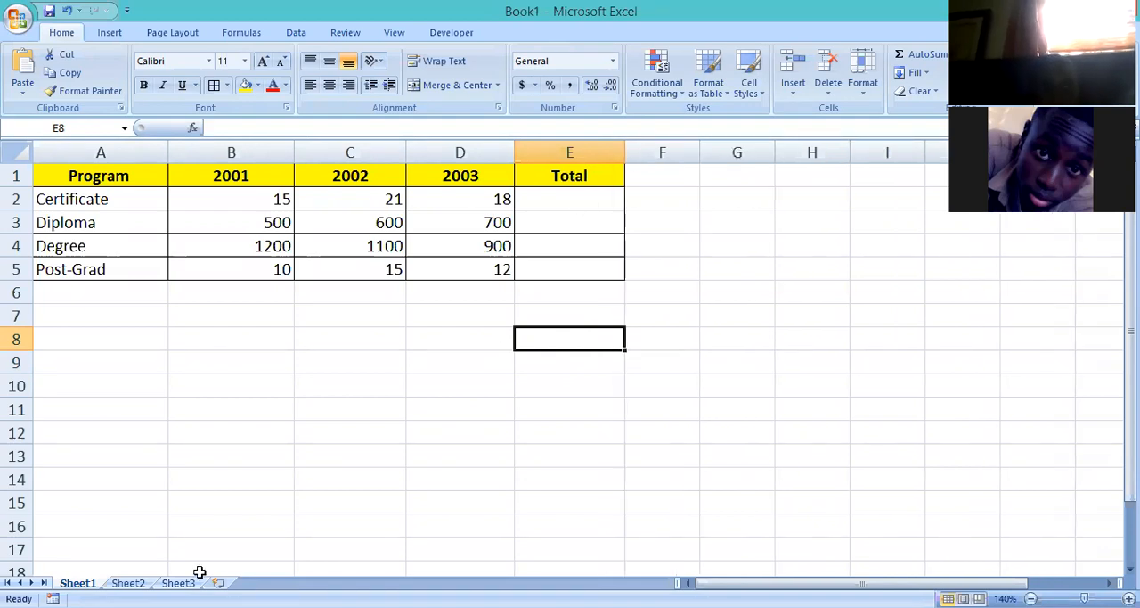
key("Down")
key("Left")
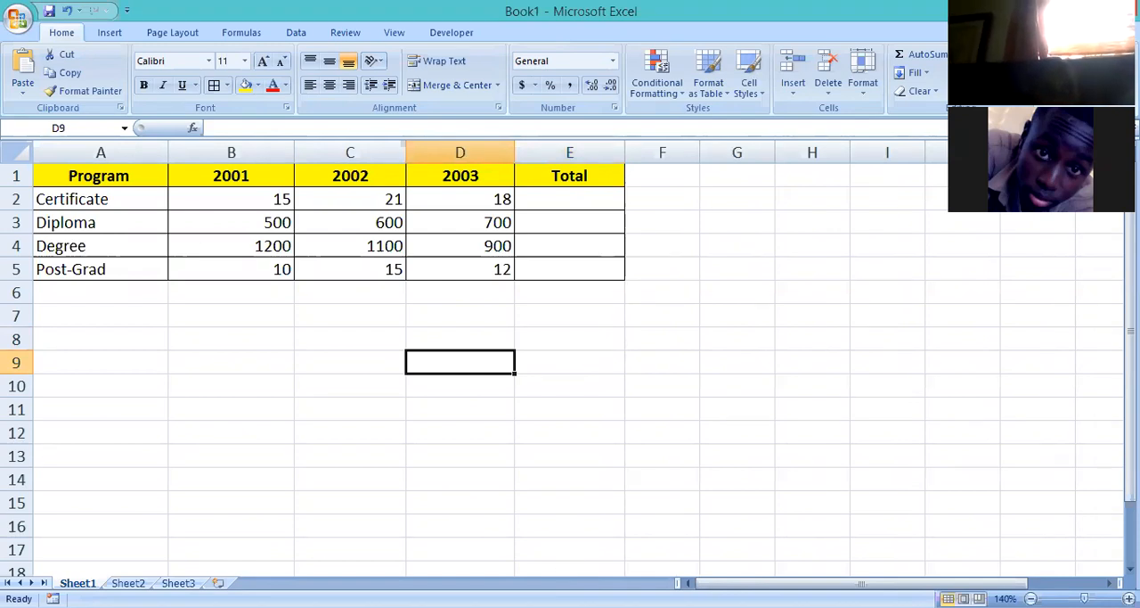
Insert two new worksheets after Sheet3 and return to Sheet1.
key("ctrl+Page_Down")
key("ctrl+Page_Down")
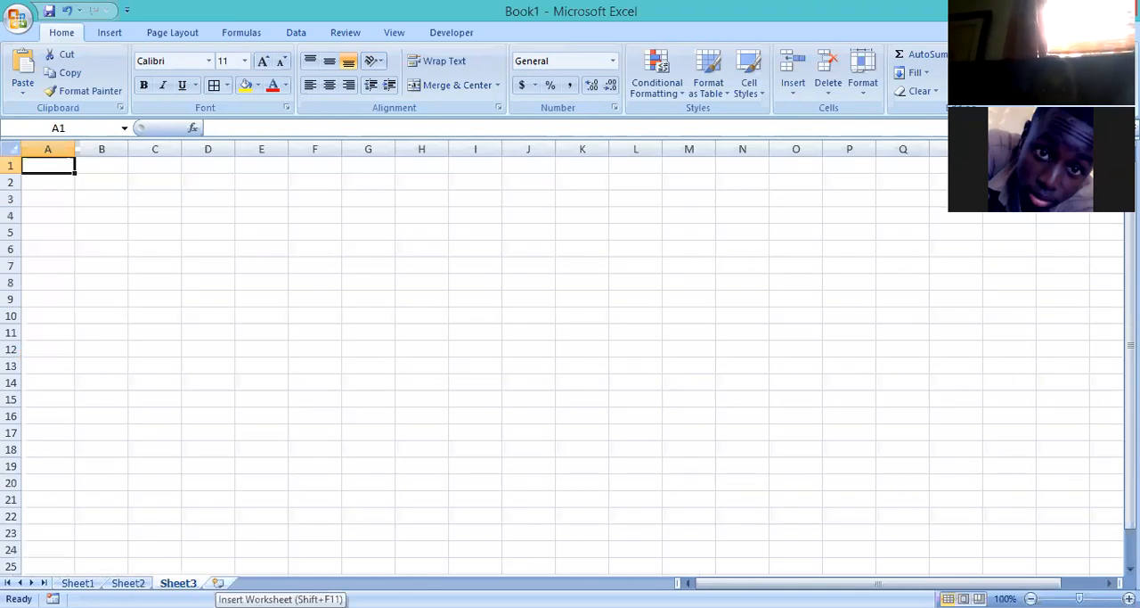
left_click(218, 583)
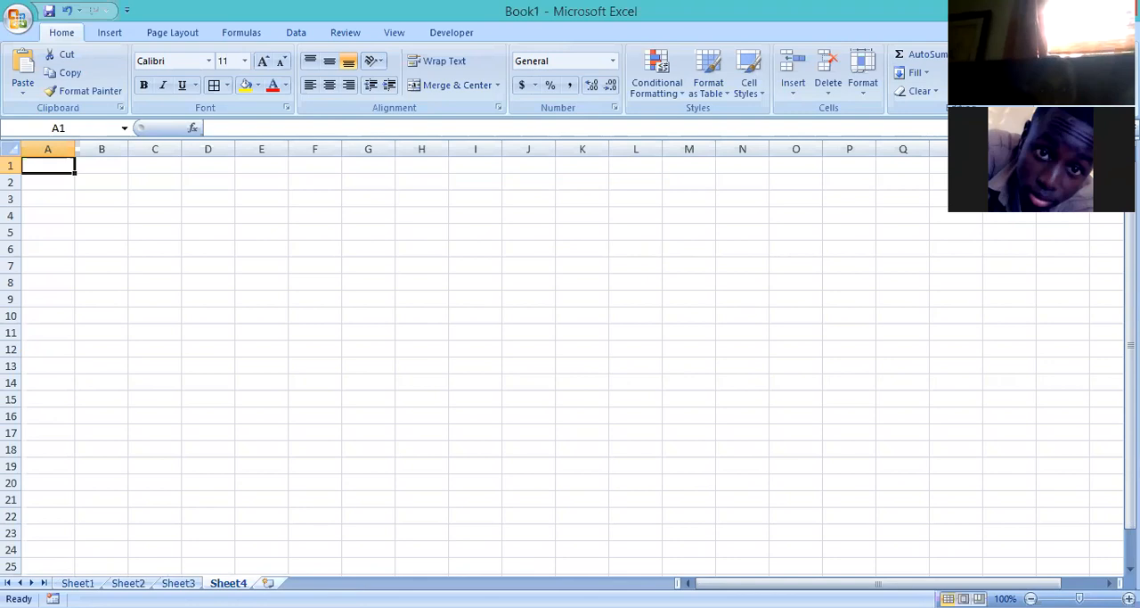
left_click(268, 582)
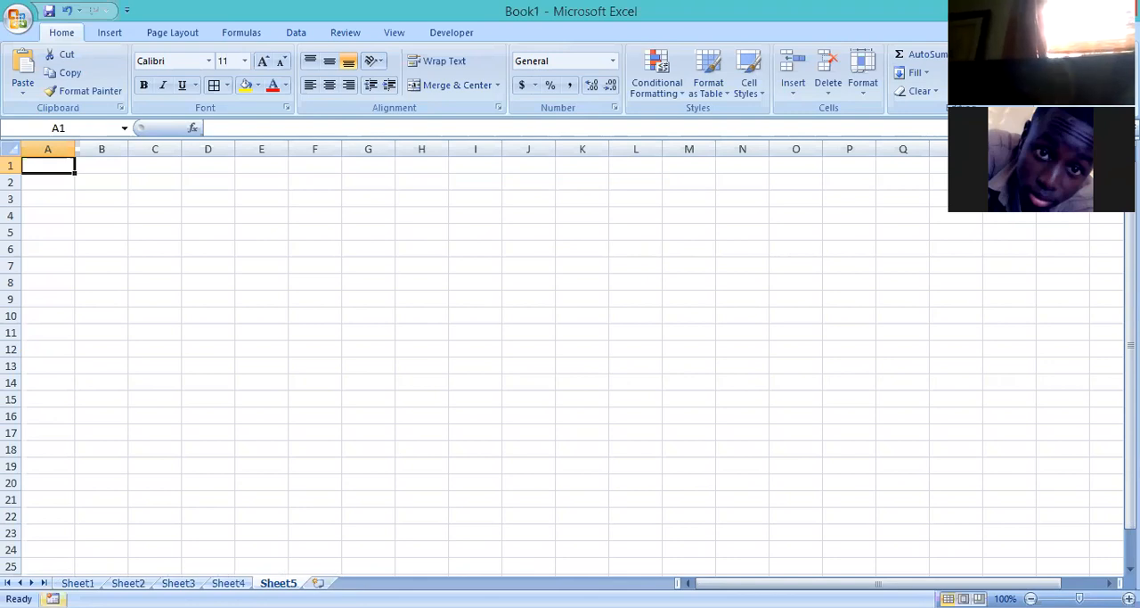
left_click(77, 583)
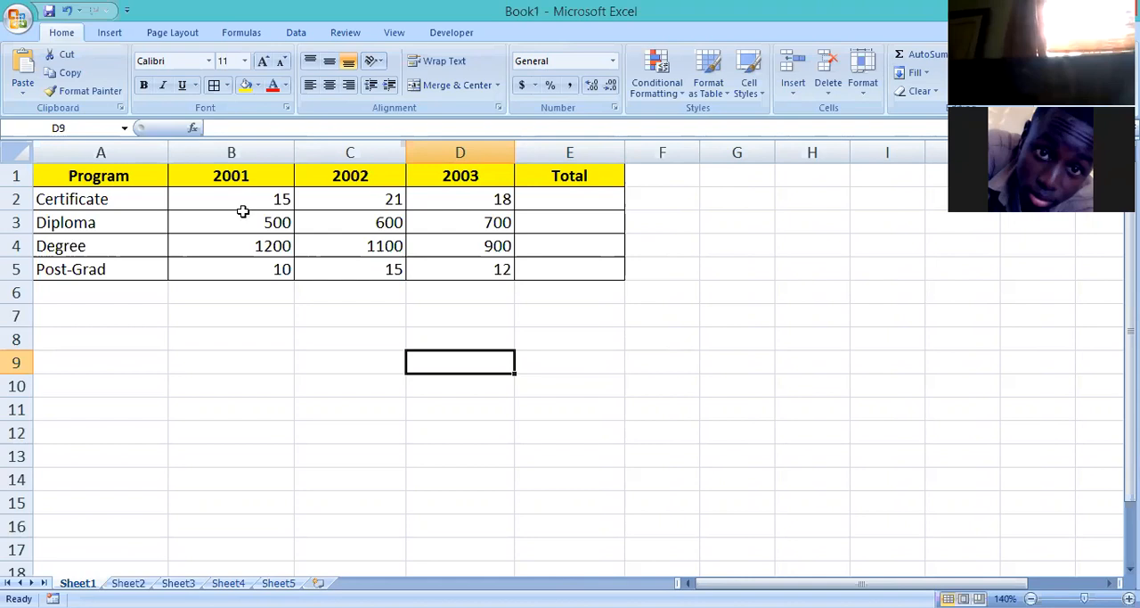
Enter the formula =sum(b2:d2) in cell E2 to total the Certificate row.
left_click(570, 199)
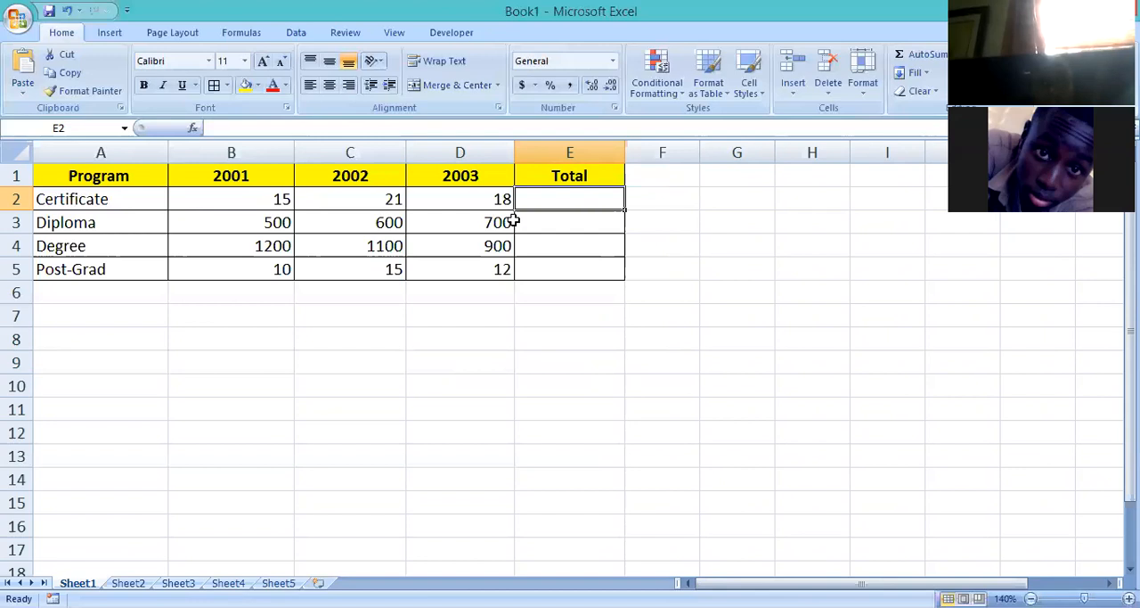
double_click(589, 198)
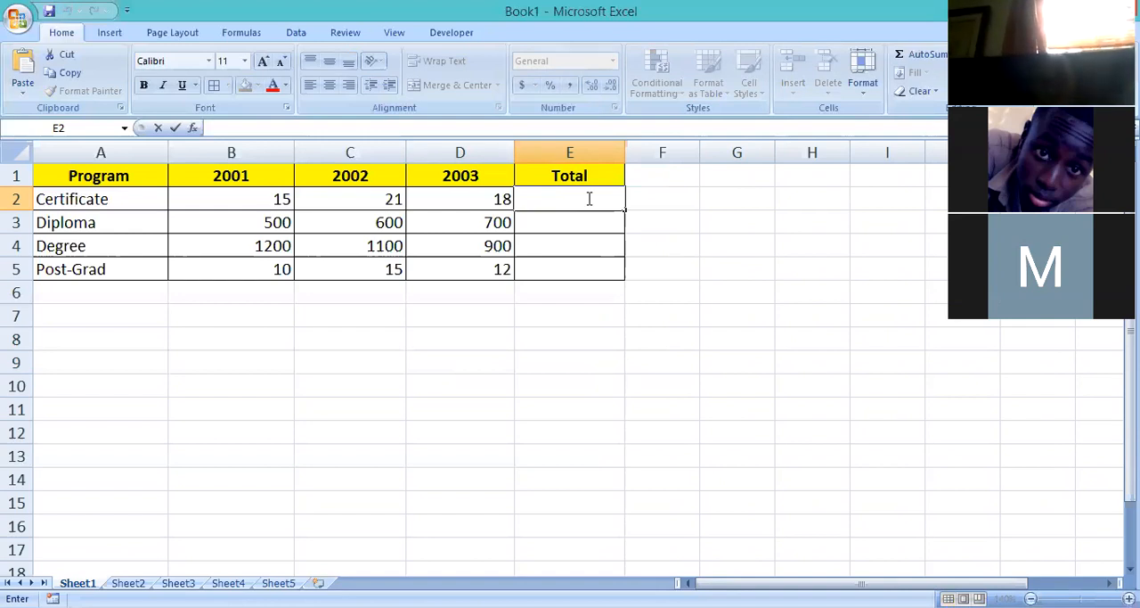
left_click(564, 204)
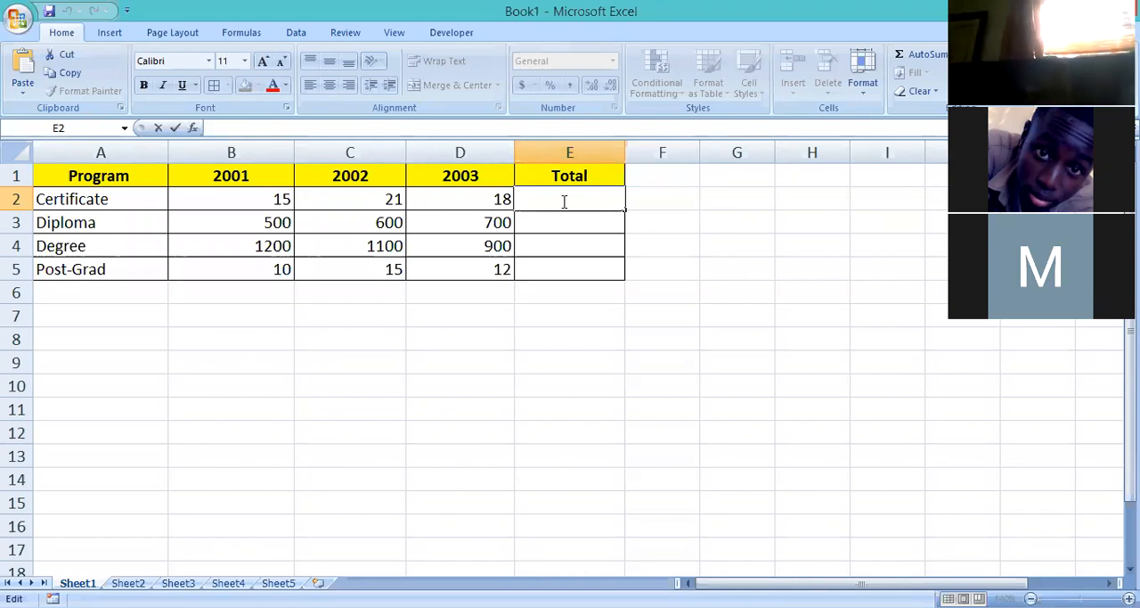
type("=s")
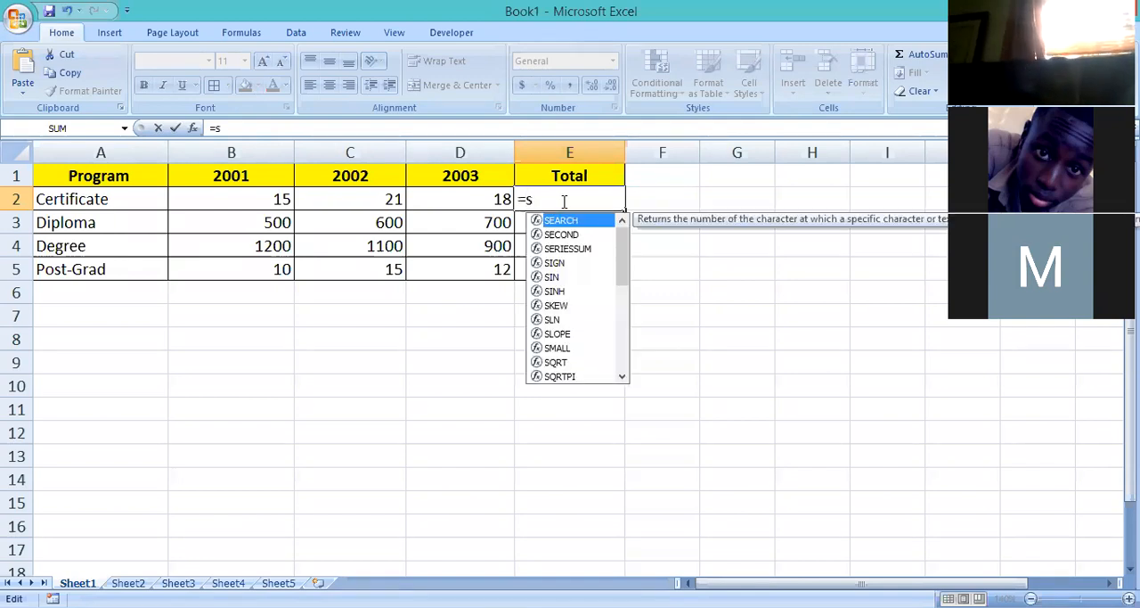
type("um")
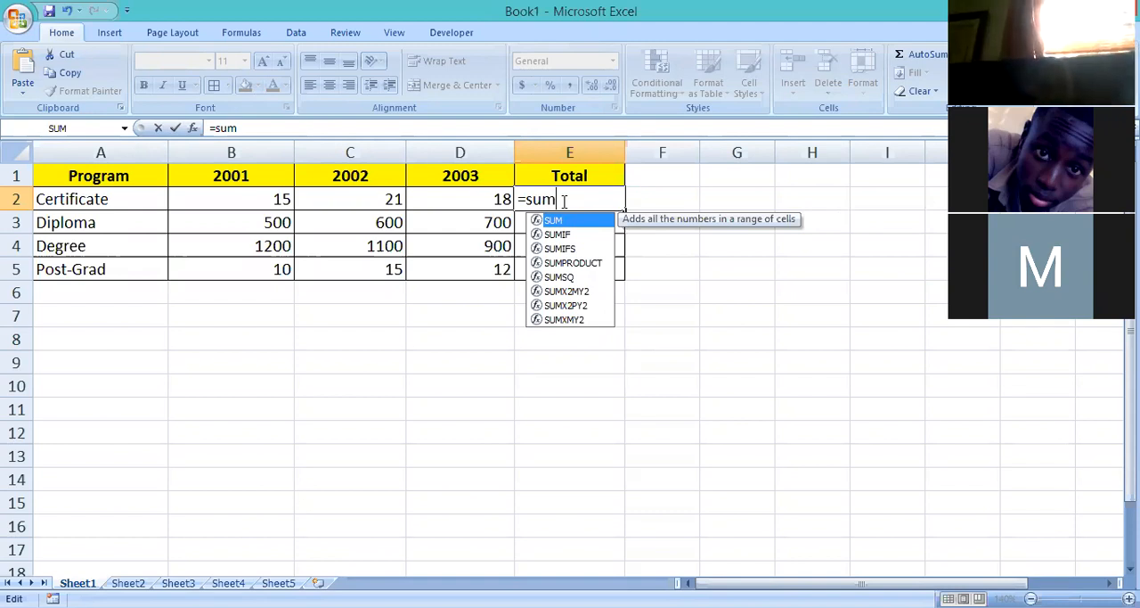
type("(")
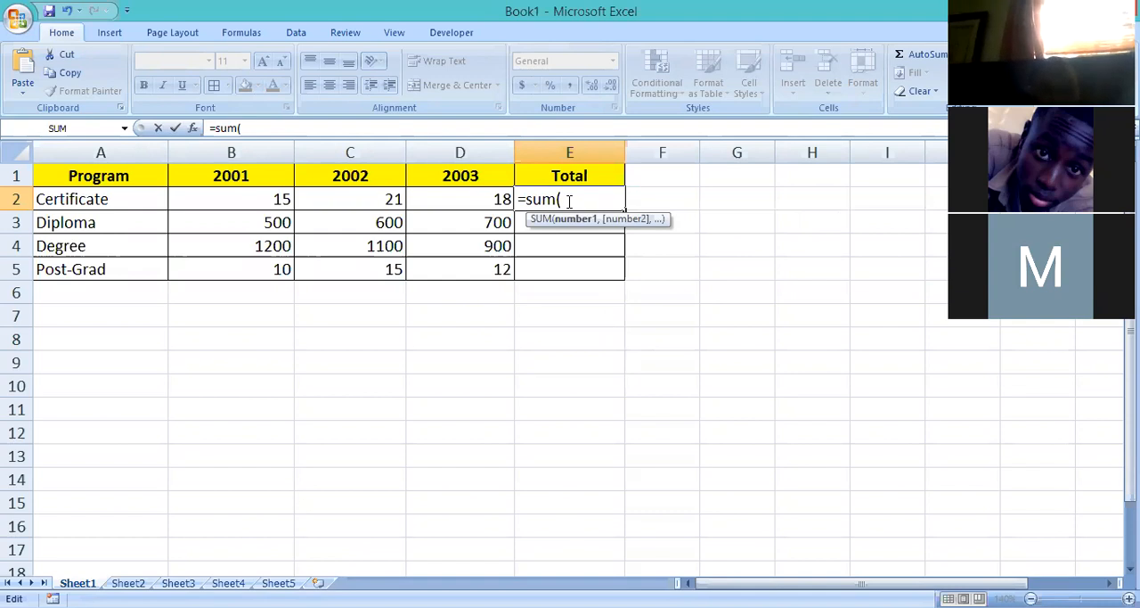
type("b2")
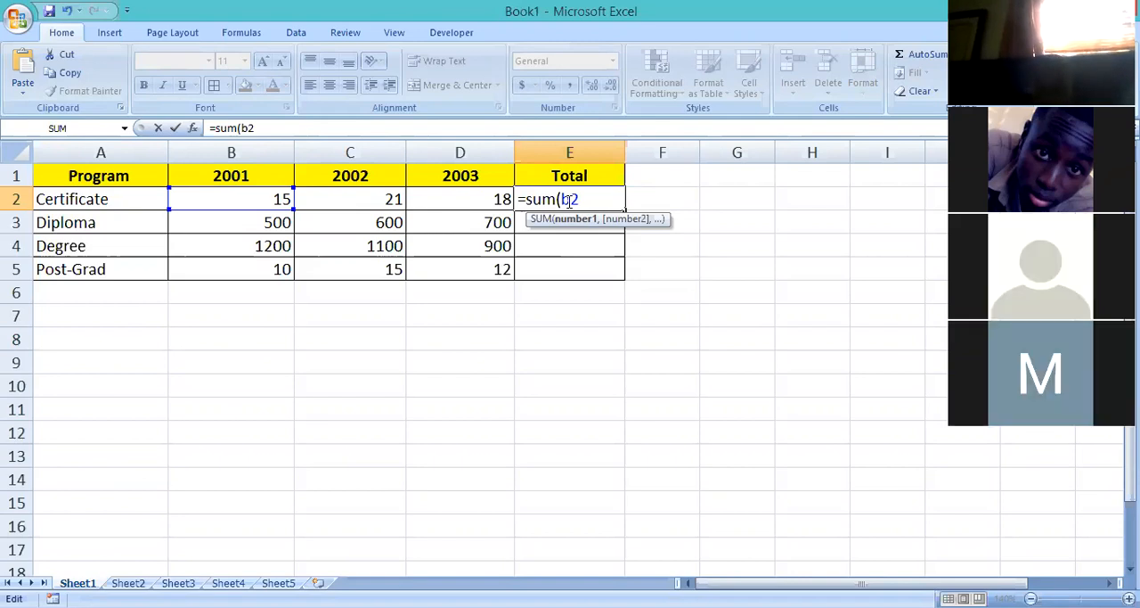
type(":")
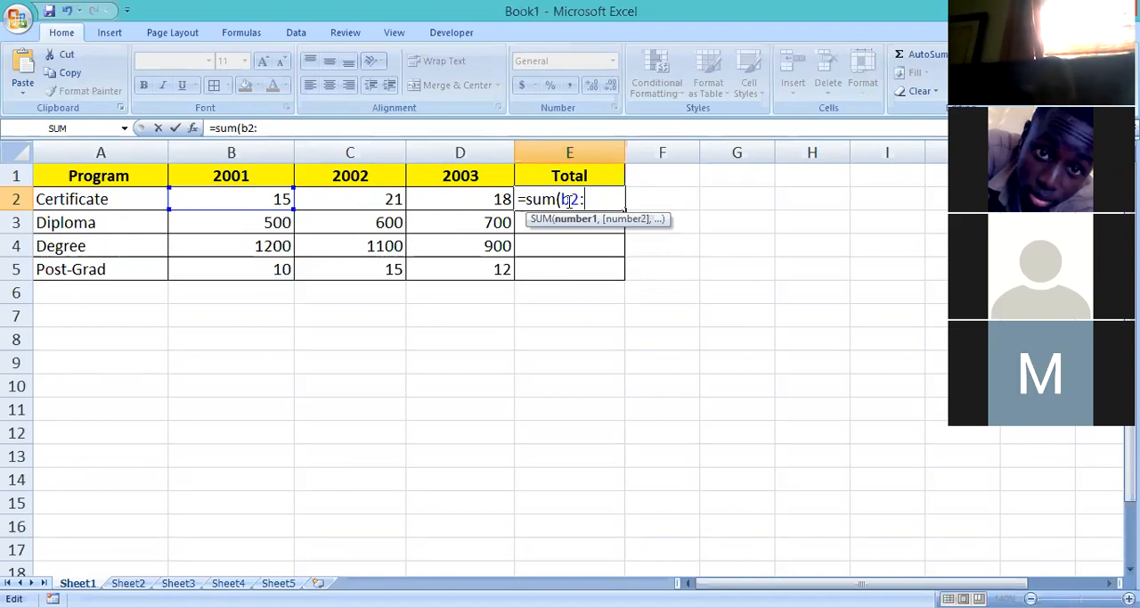
type("d2")
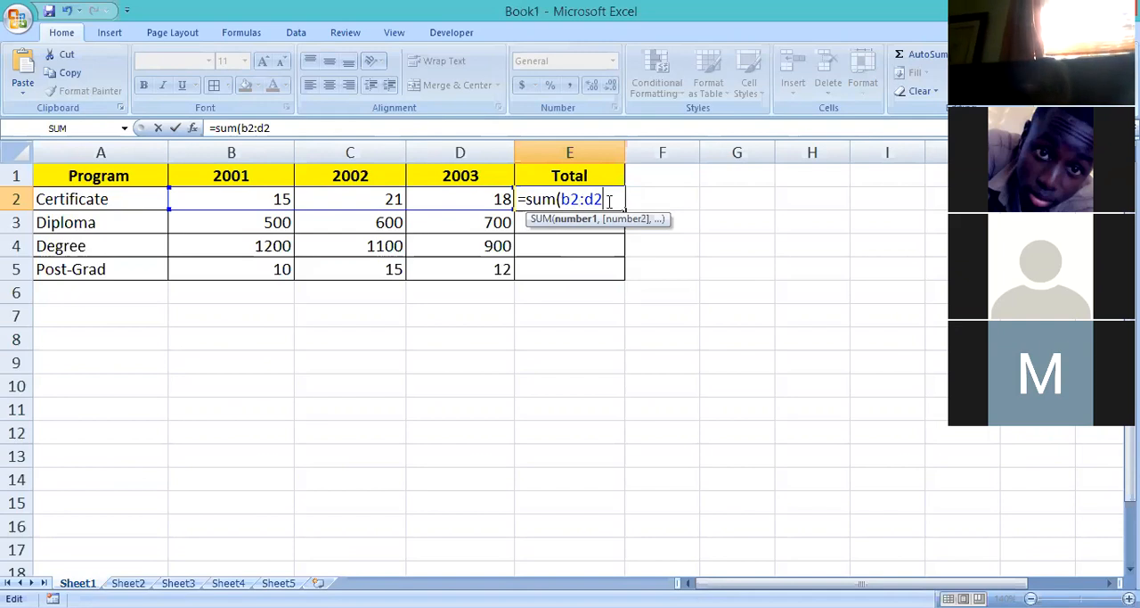
type(")")
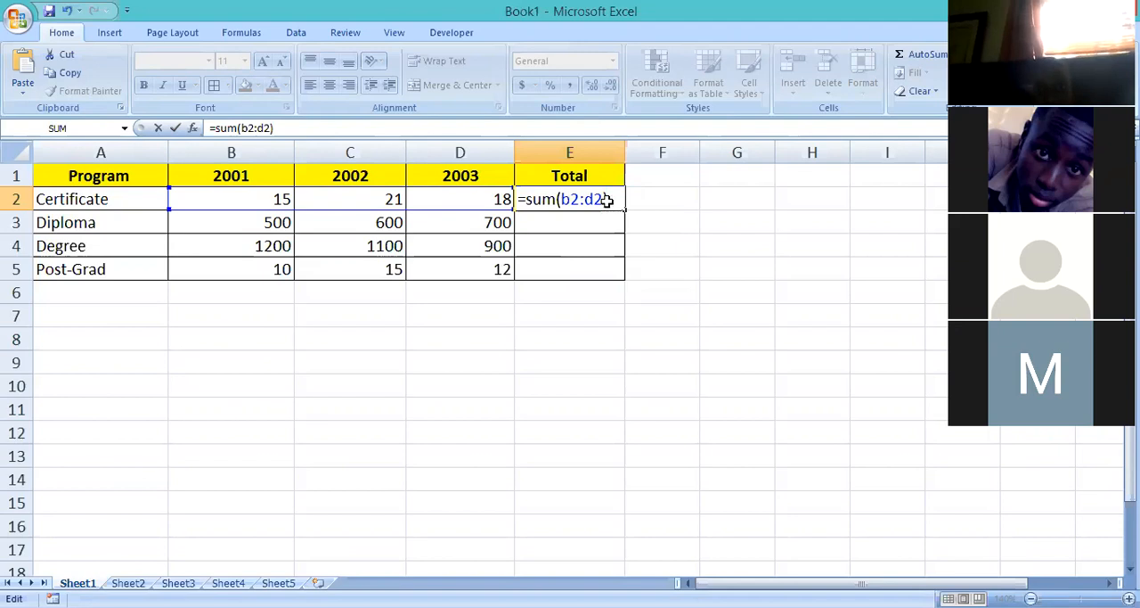
key("Return")
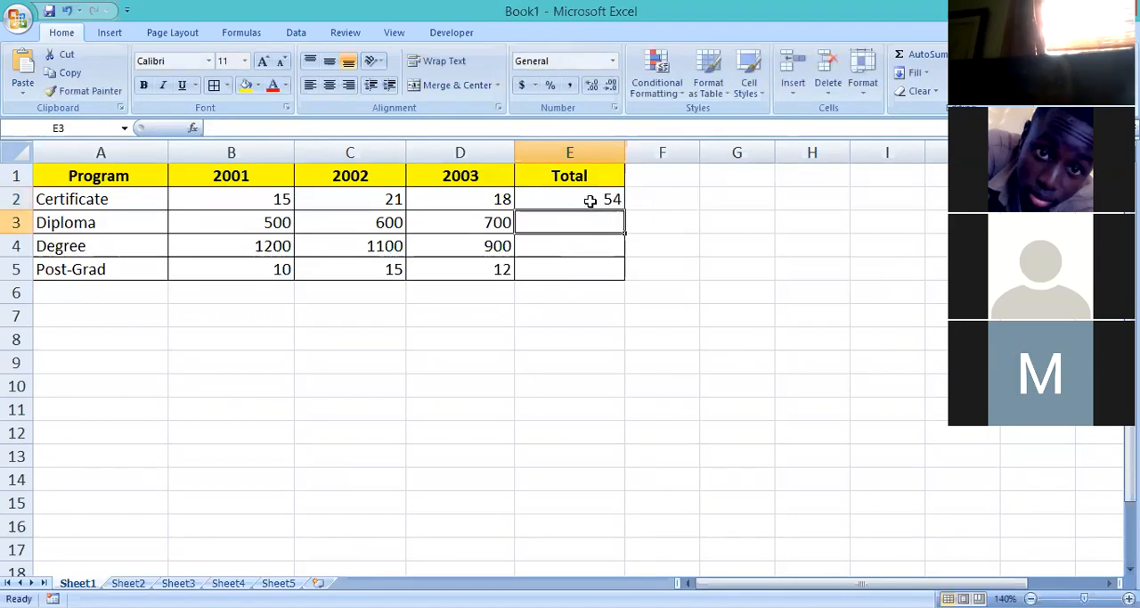
Examine the SUM formula in E2 and the figures and empty Total cells of the rows below it.
key("Up")
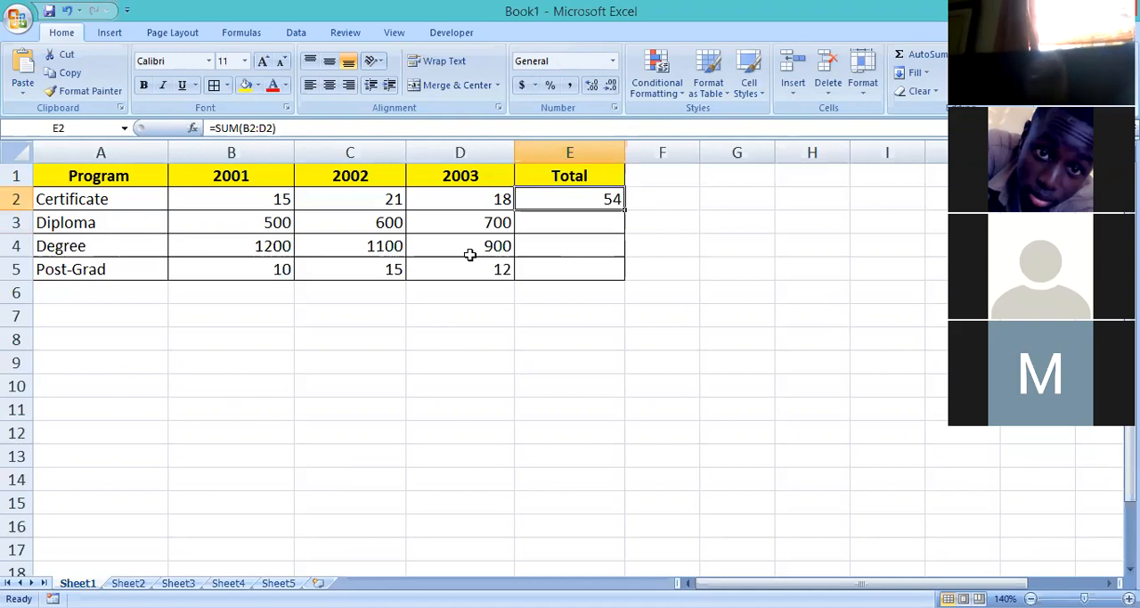
left_click(554, 227)
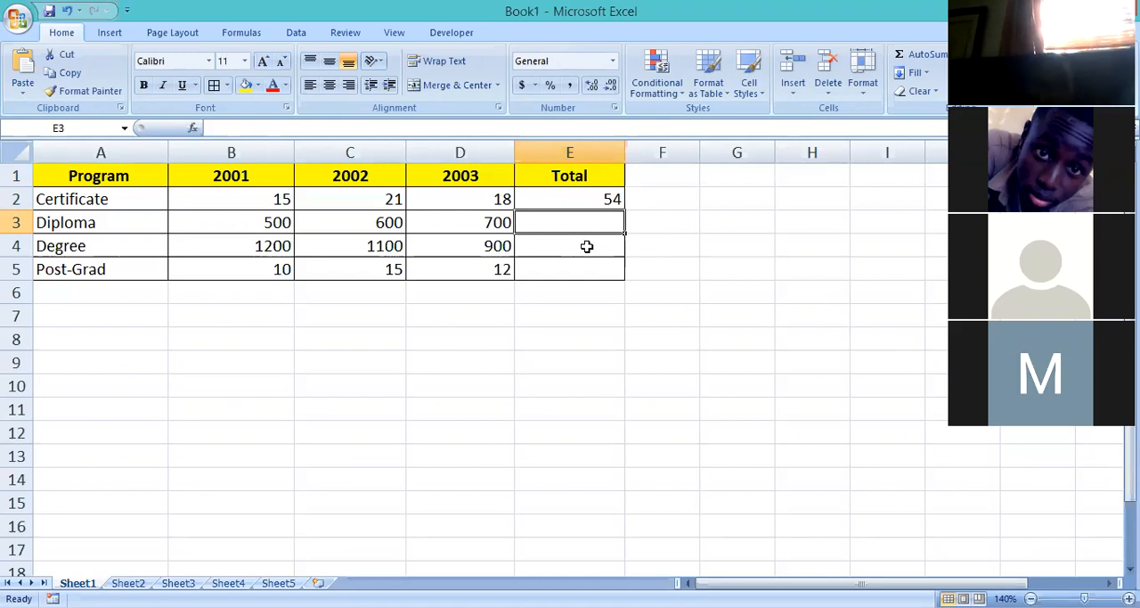
left_click(587, 246)
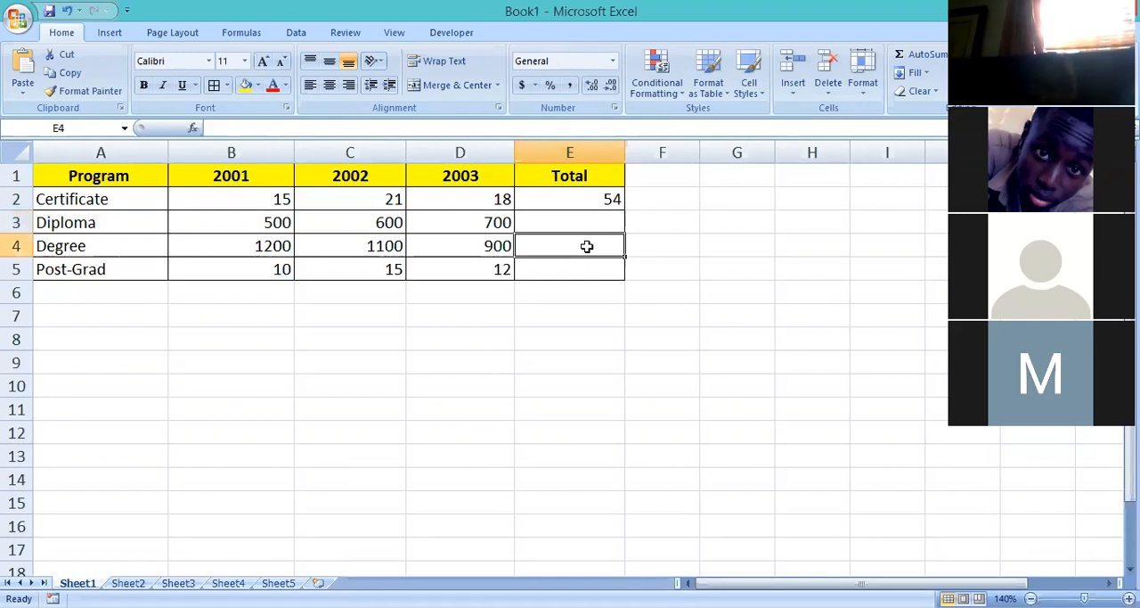
left_click(250, 245)
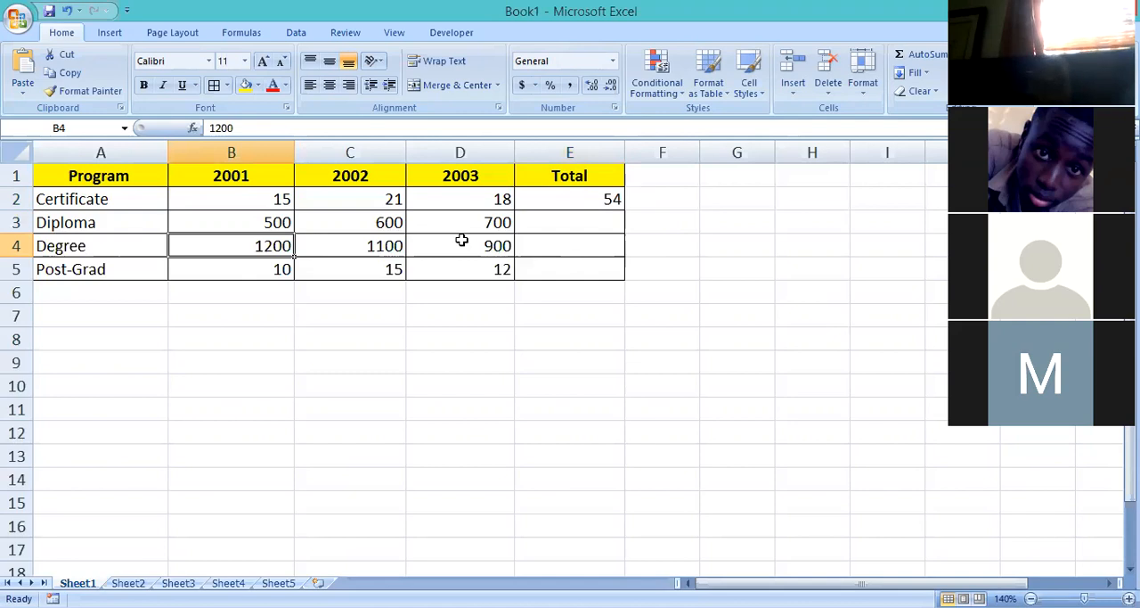
key("Right")
key("Right")
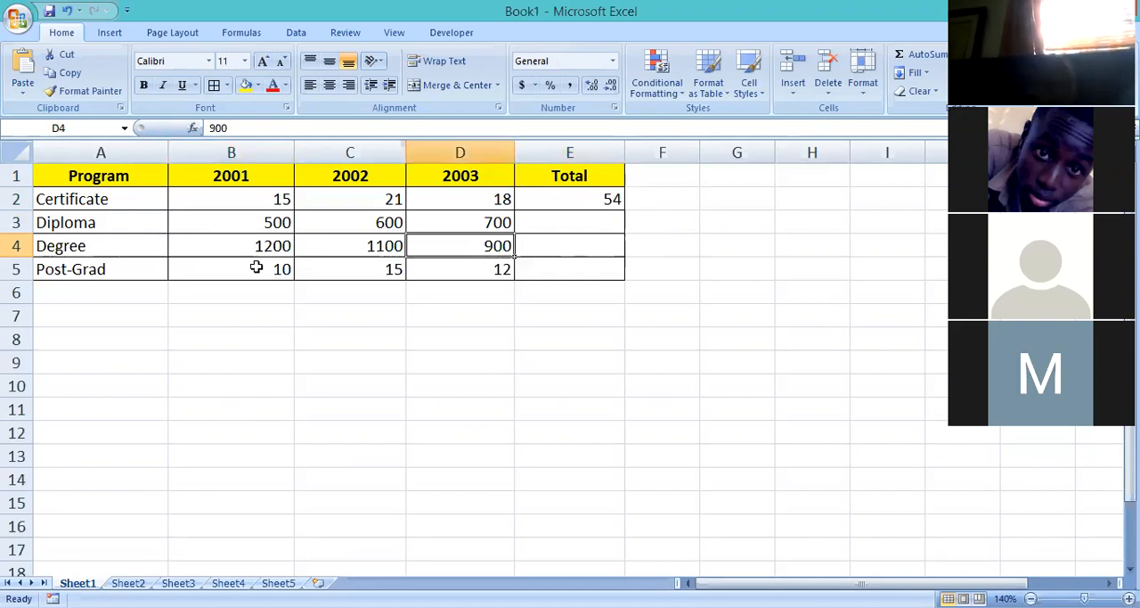
key("Right")
key("Down")
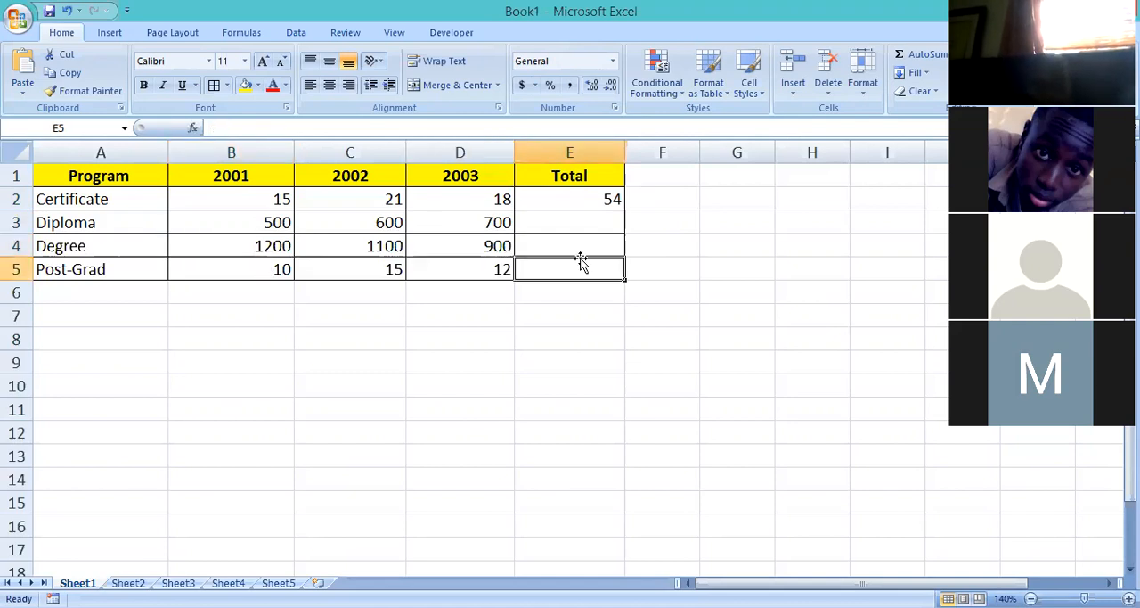
Copy the SUM formula from E2 down through E5 to total the Diploma, Degree and Post-Grad rows.
left_click(583, 226)
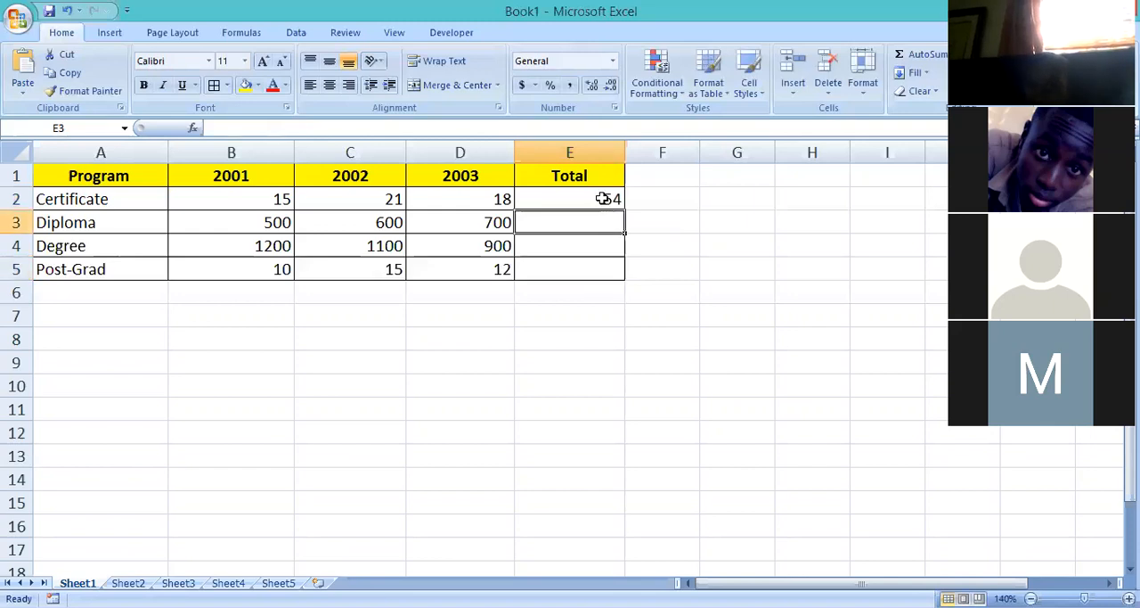
left_click(604, 199)
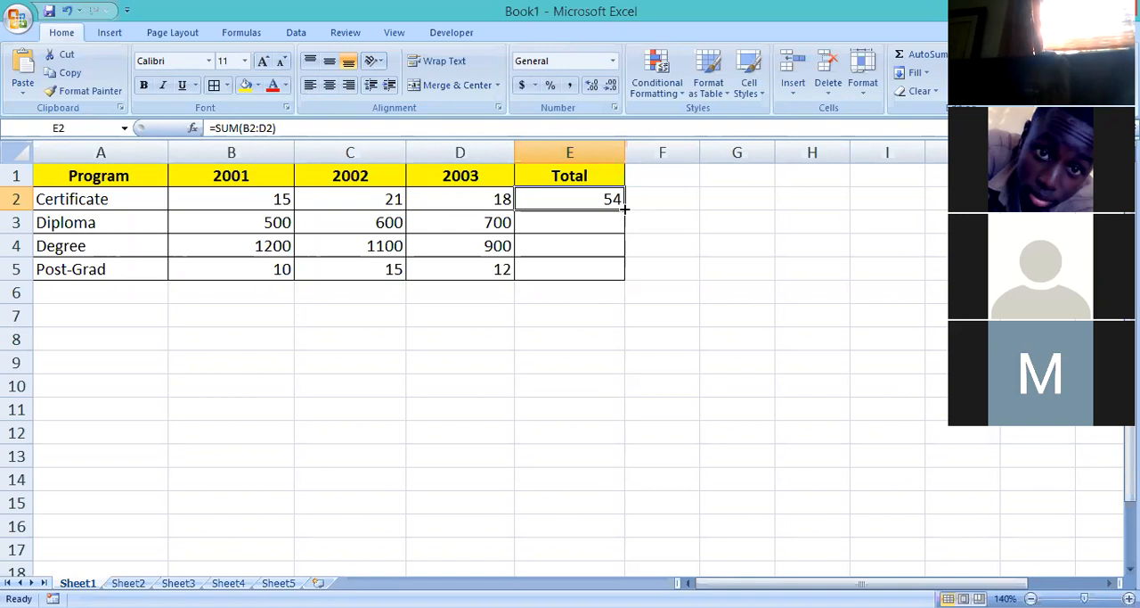
left_click_drag(625, 207, 626, 274)
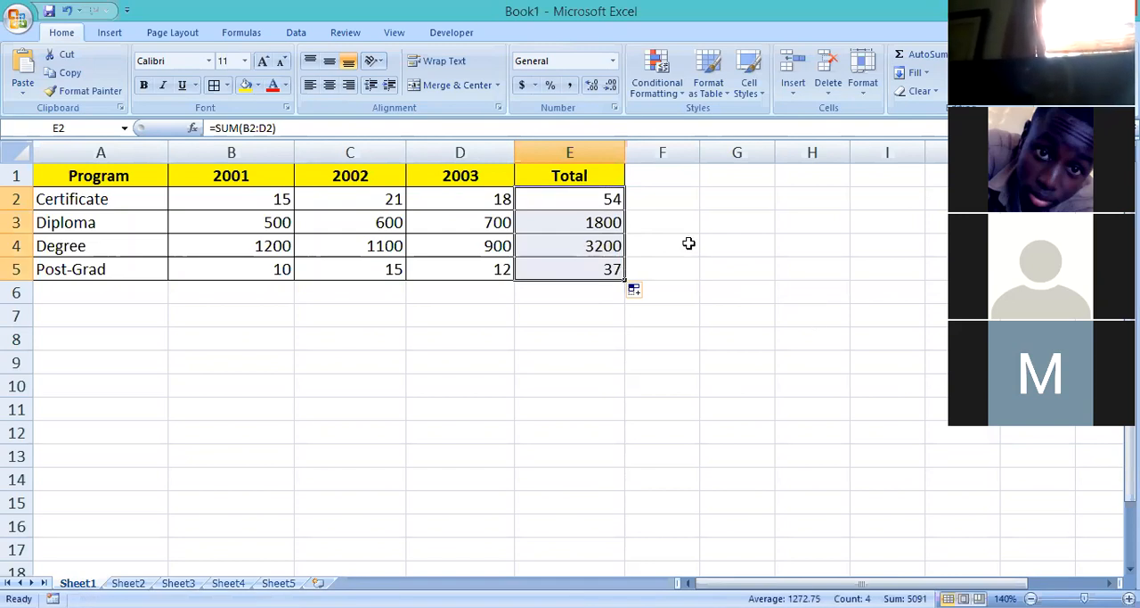
Compare the formulas behind the Certificate total in E2 and the Diploma total in E3.
left_click(604, 221)
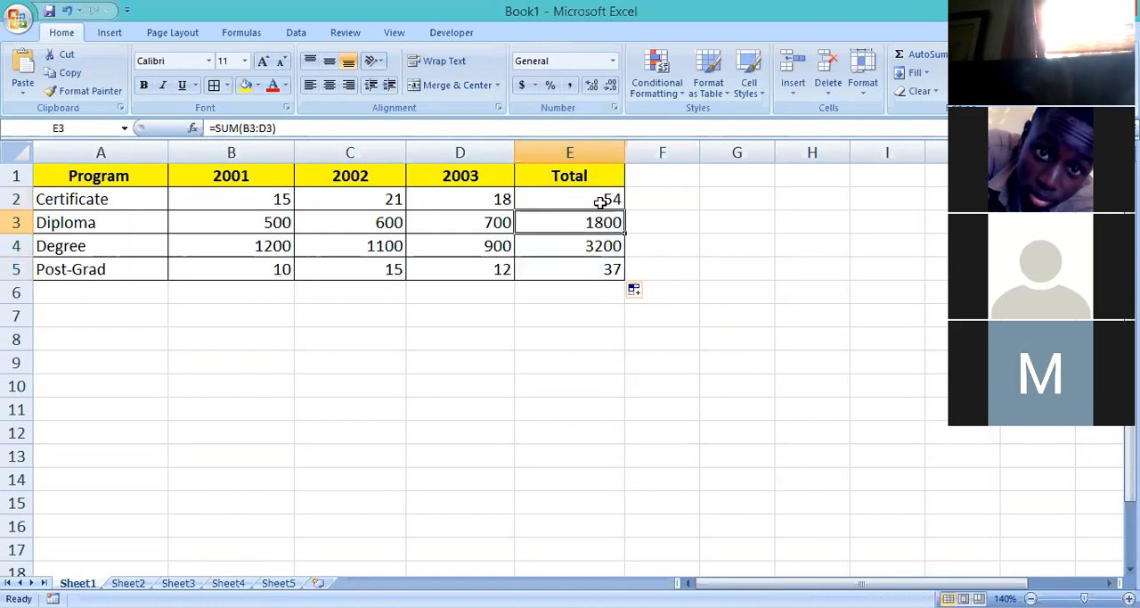
left_click(600, 201)
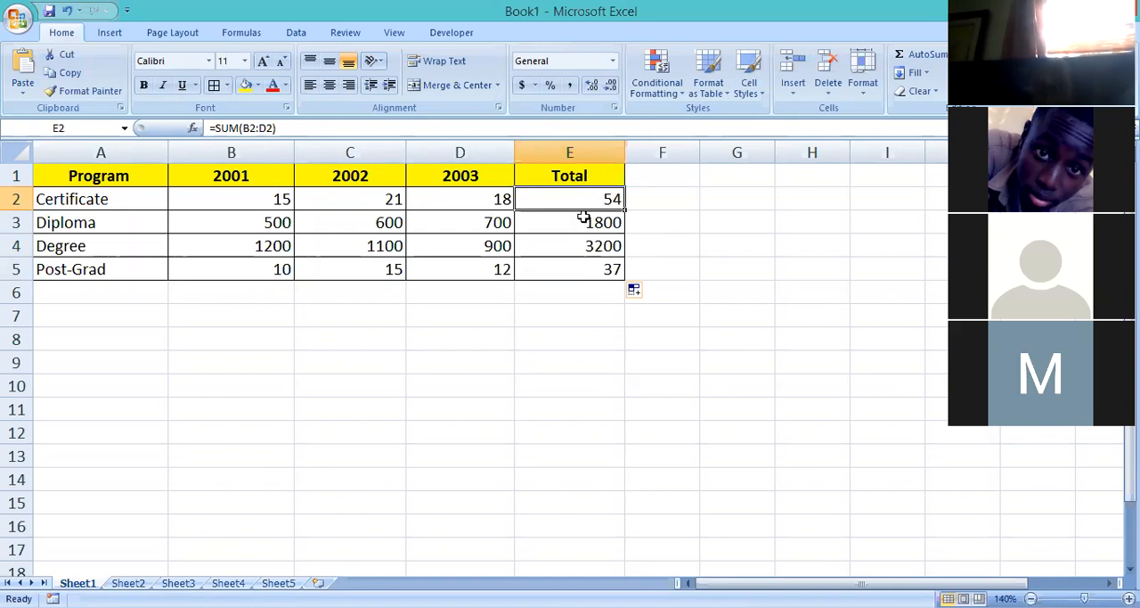
left_click(585, 221)
left_click(586, 200)
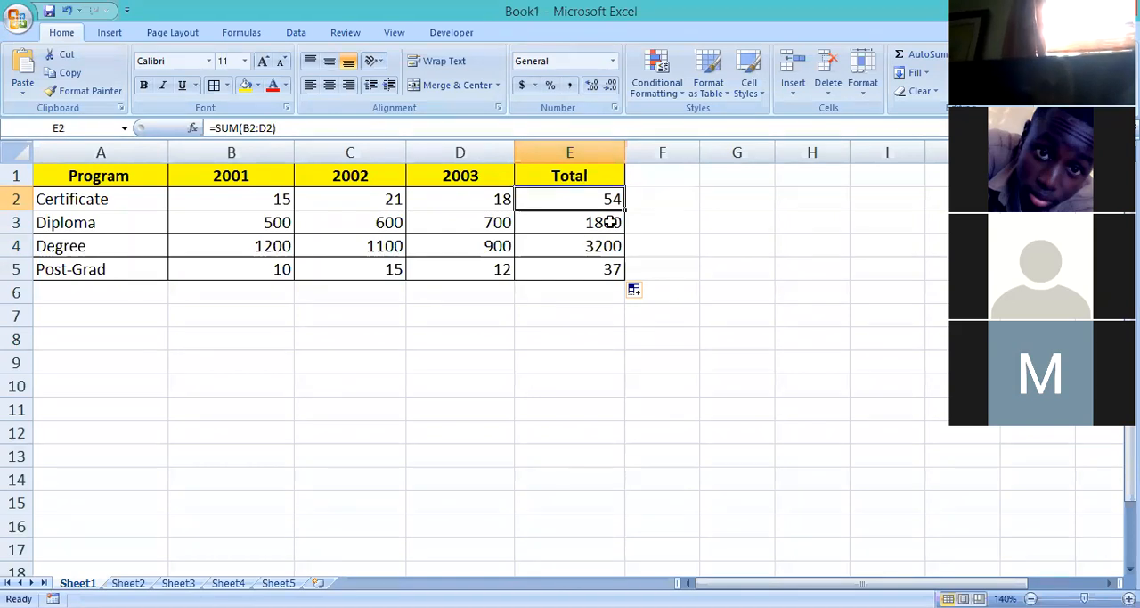
left_click(611, 222)
left_click(600, 199)
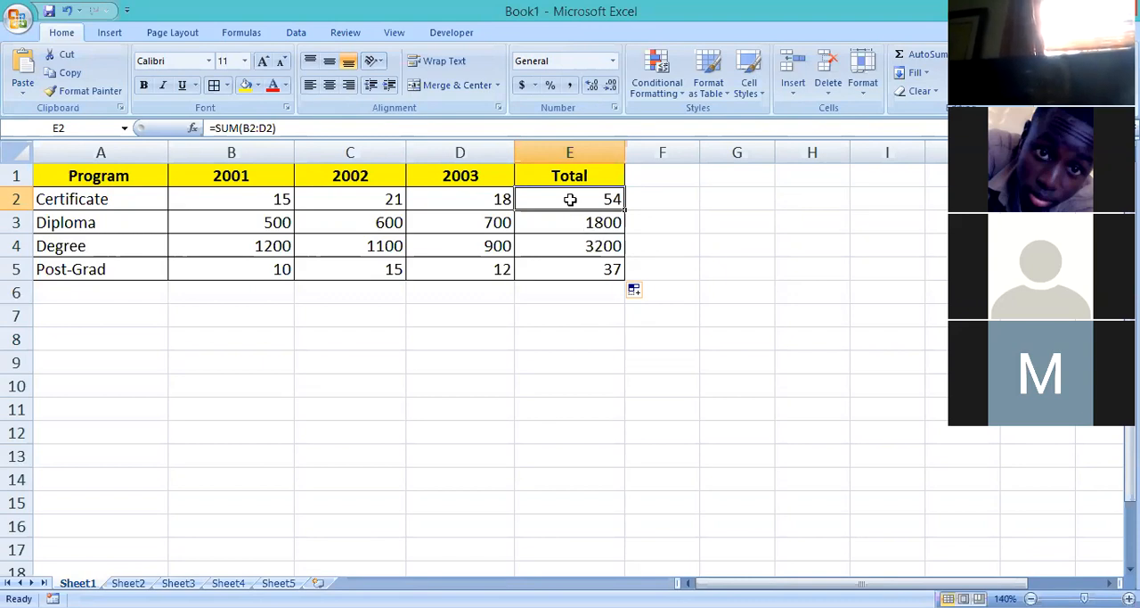
left_click(593, 223)
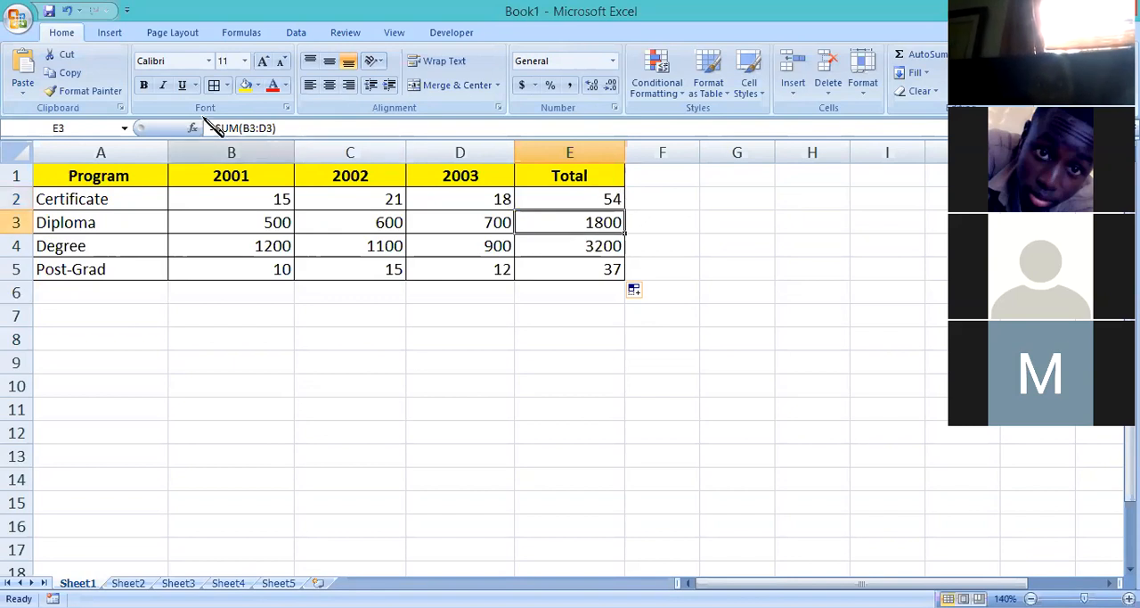
Inspect the cell ranges referenced by the copied SUM formulas in E3, E4 and E5, leaving them unmodified.
double_click(558, 221)
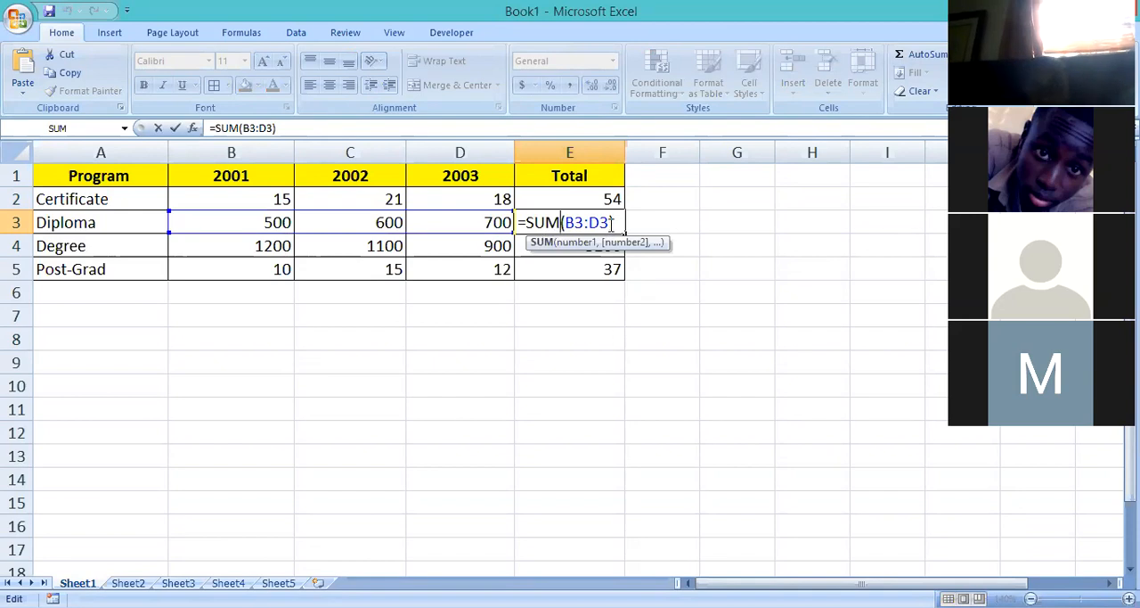
key("Return")
double_click(602, 248)
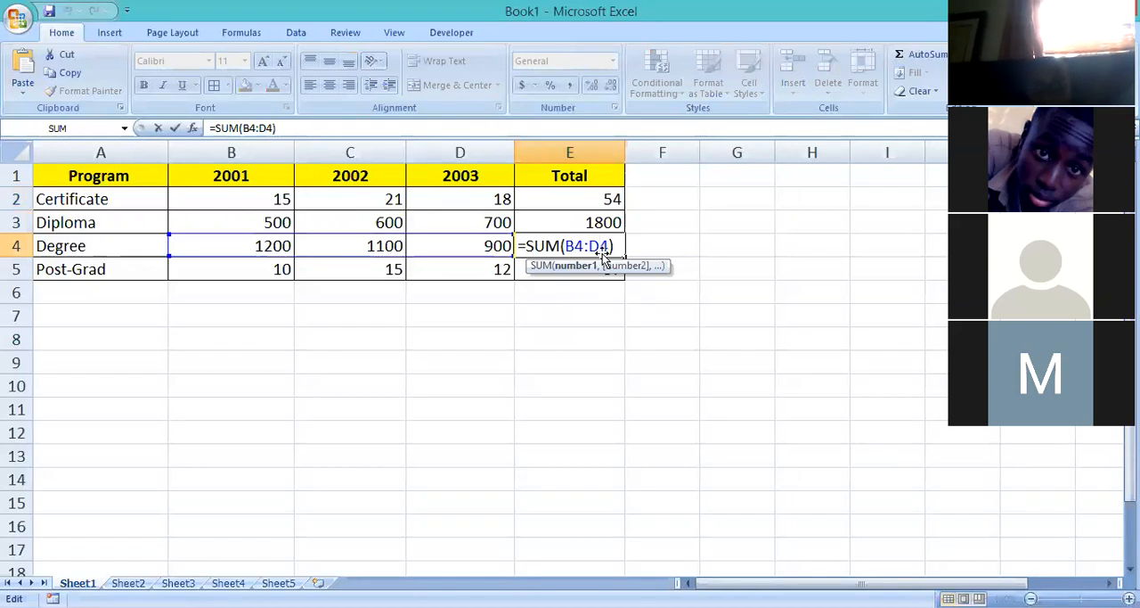
left_click(601, 263)
double_click(591, 264)
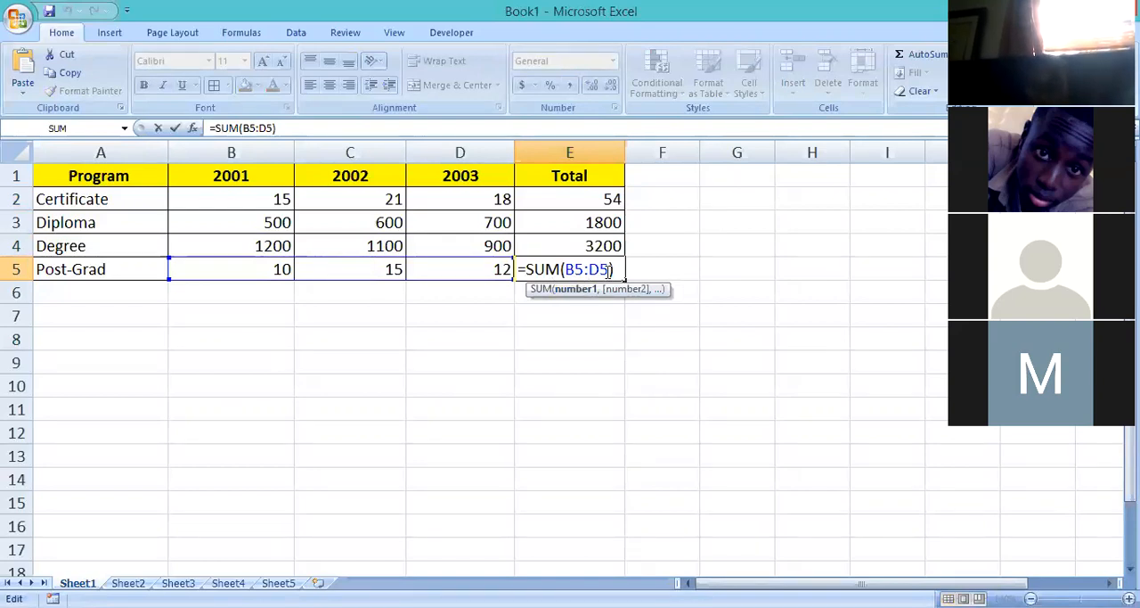
key("Return")
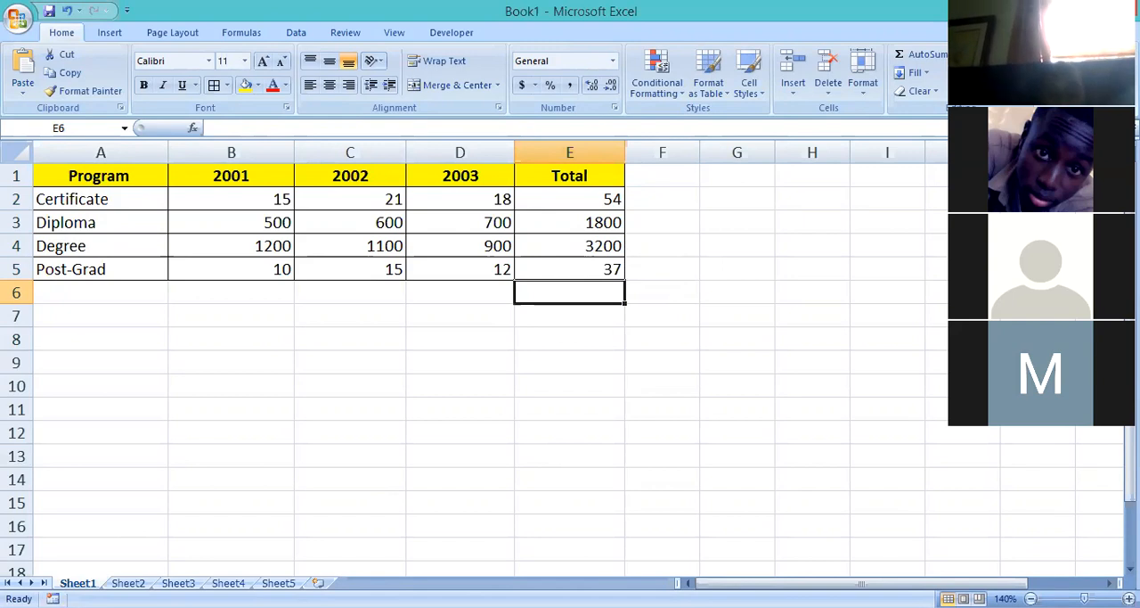
Rename Sheet1 as RELATIVE CELL ADDRESSING.
right_click(85, 583)
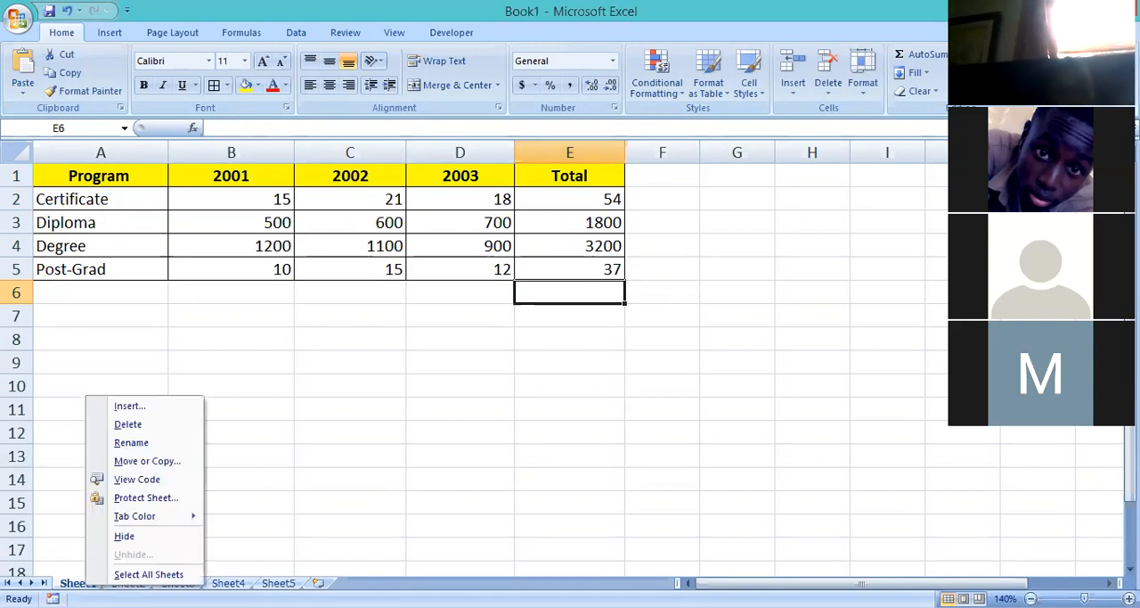
key("Escape")
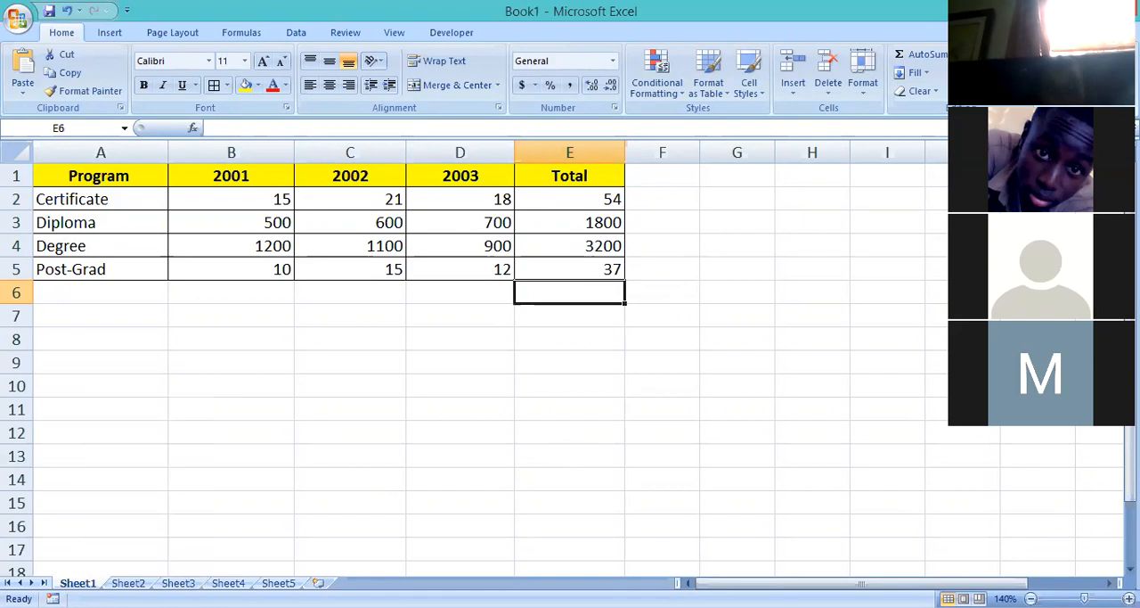
right_click(87, 581)
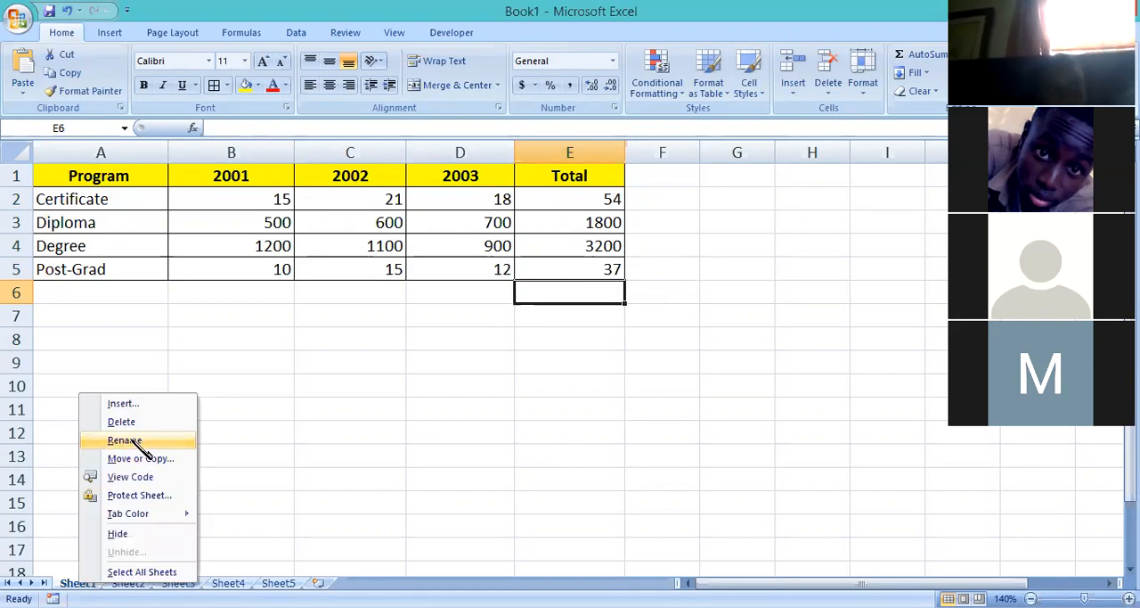
left_click(133, 442)
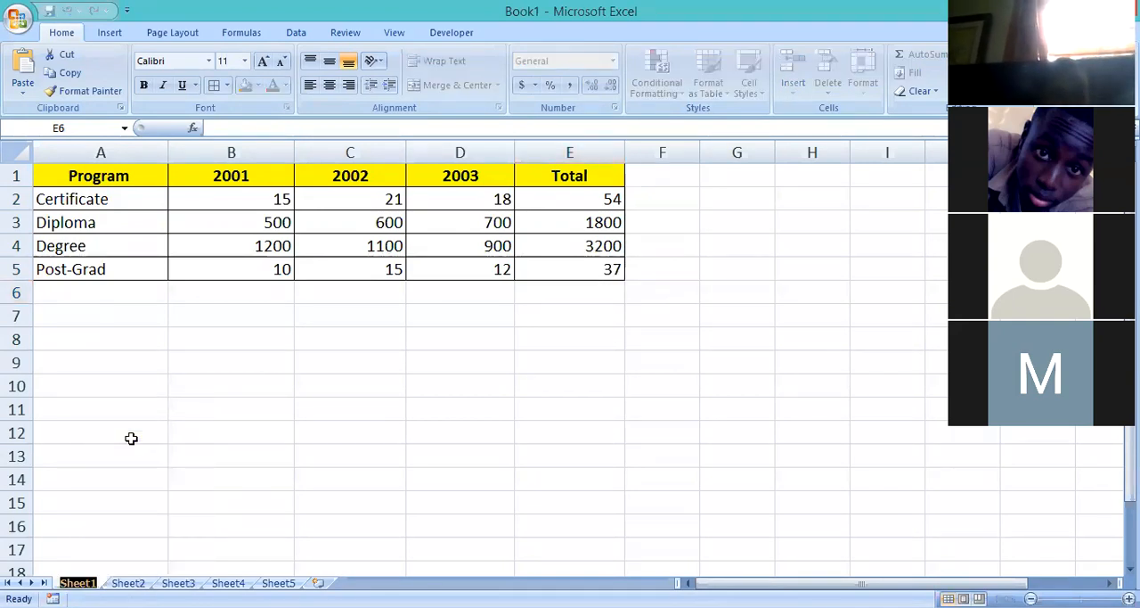
type("RE")
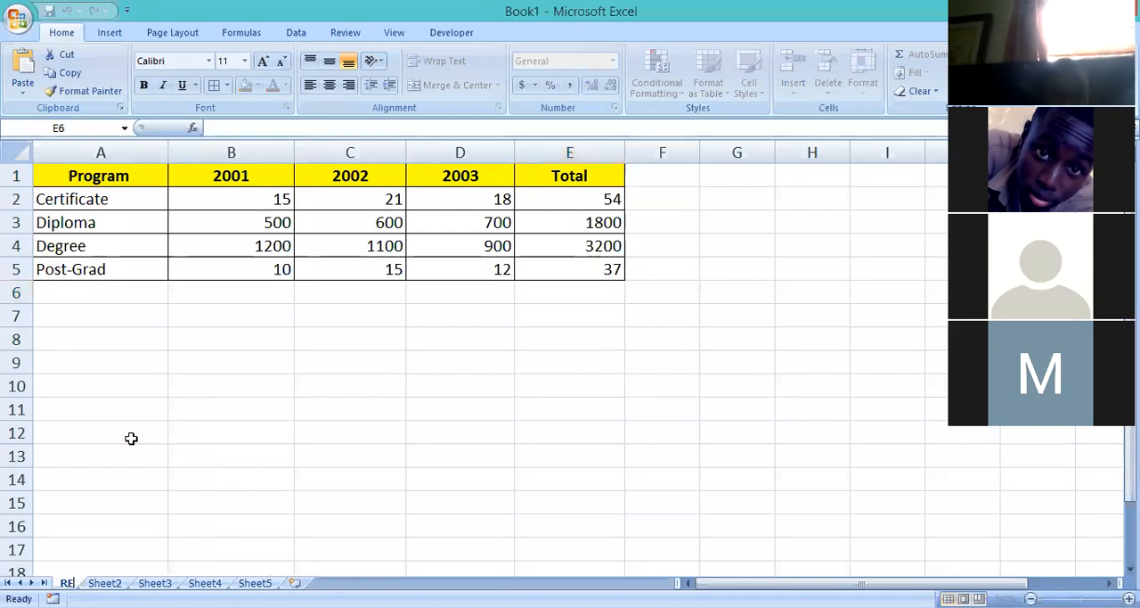
type("LATIV")
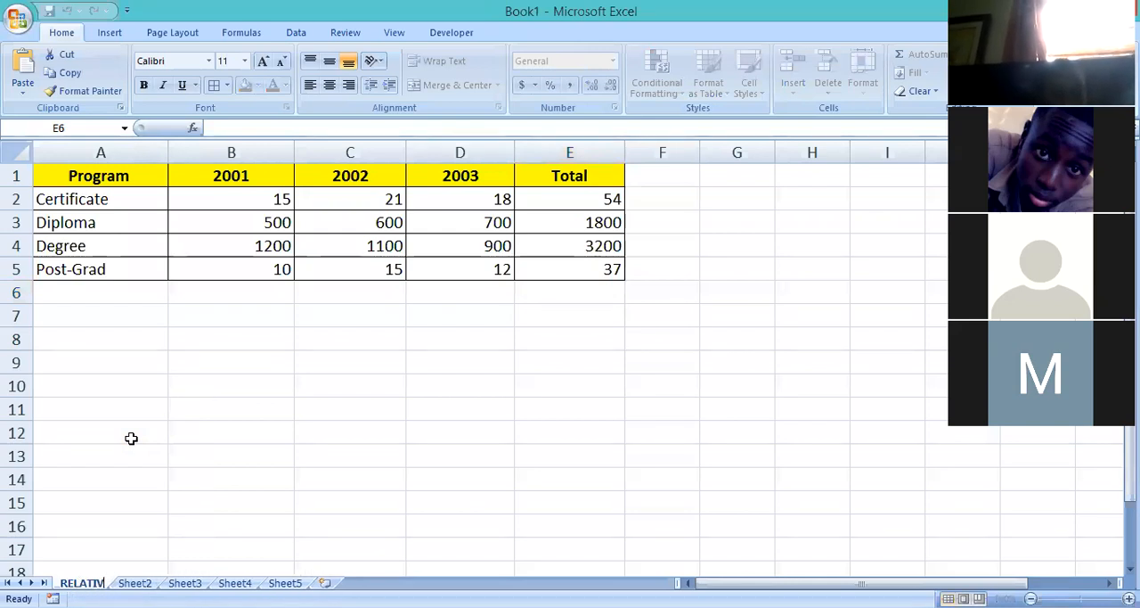
type("E CELL ADDRESS")
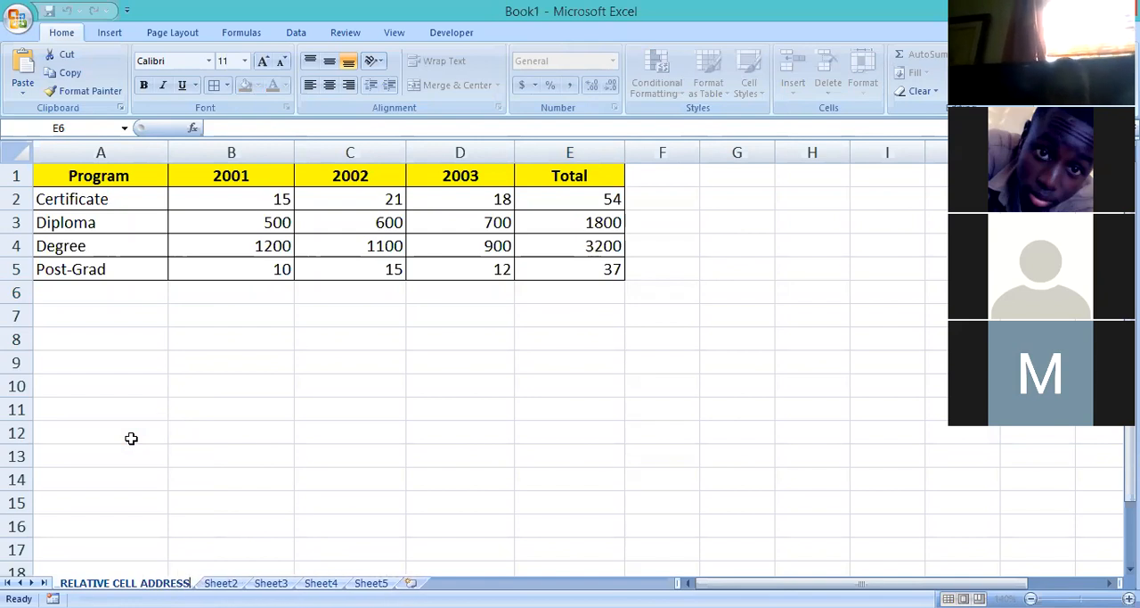
type("ING")
key("Return")
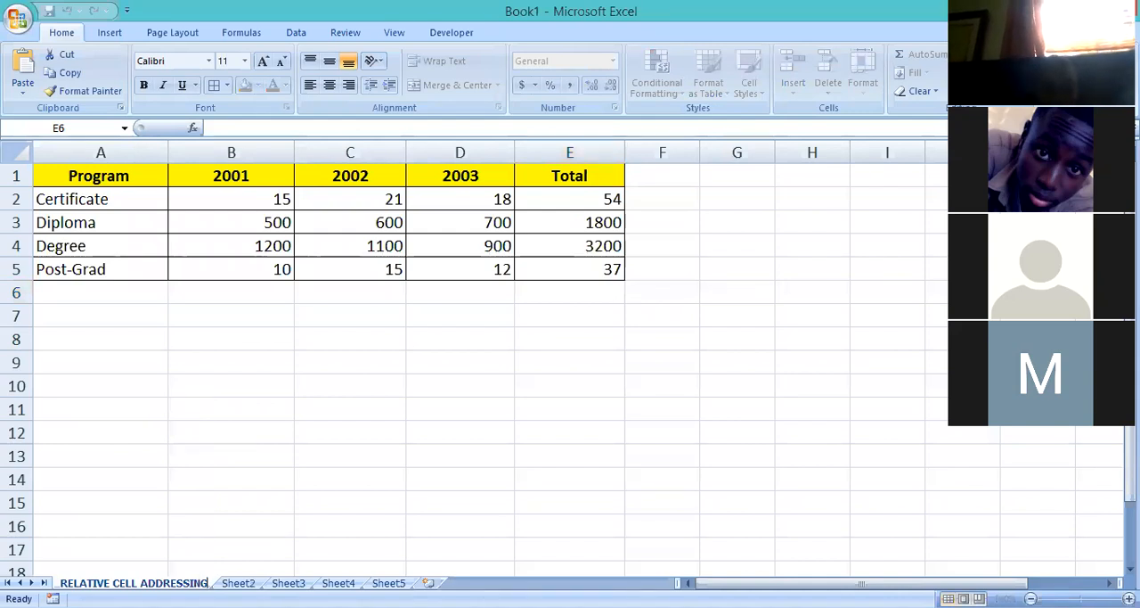
left_click(271, 520)
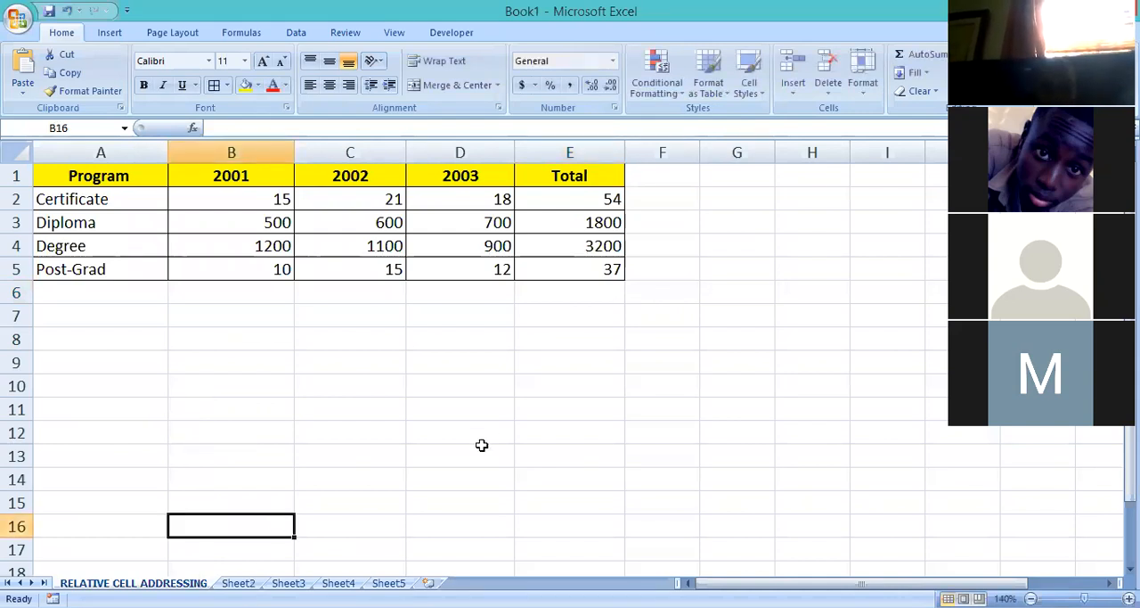
left_click(628, 386)
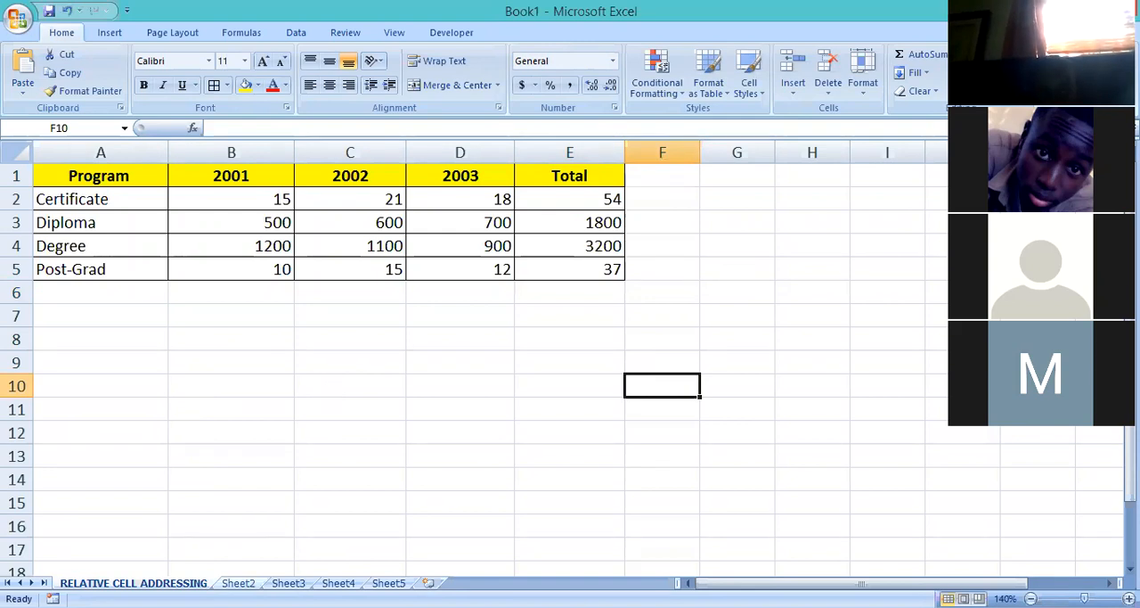
Switch to Sheet2 and widen columns A to E for a new table.
key("ctrl+Page_Down")
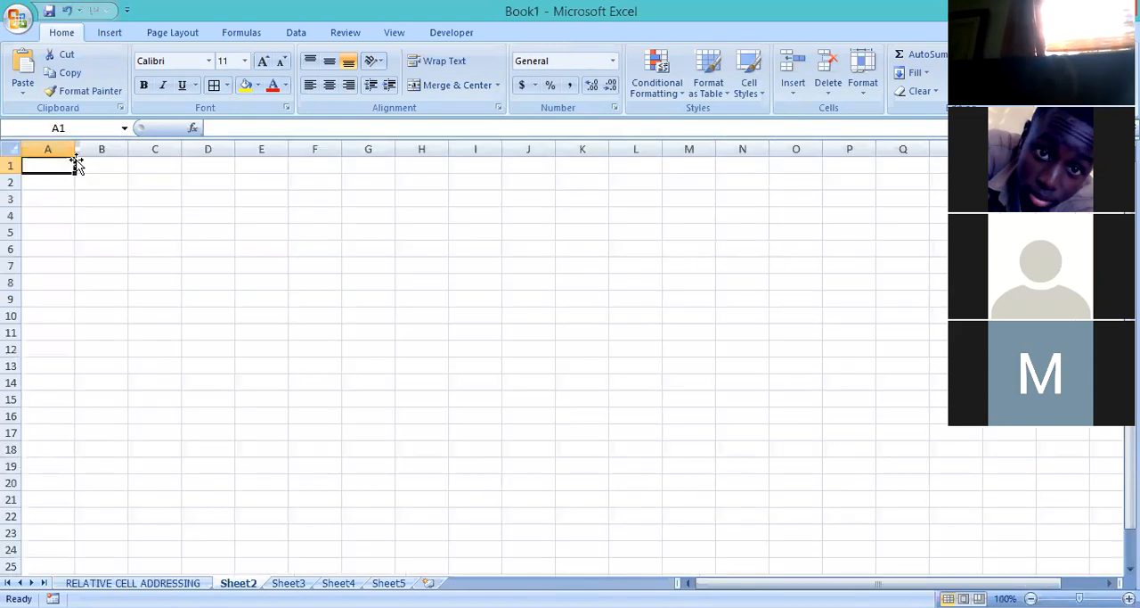
left_click_drag(75, 150, 474, 152)
left_click_drag(527, 152, 618, 152)
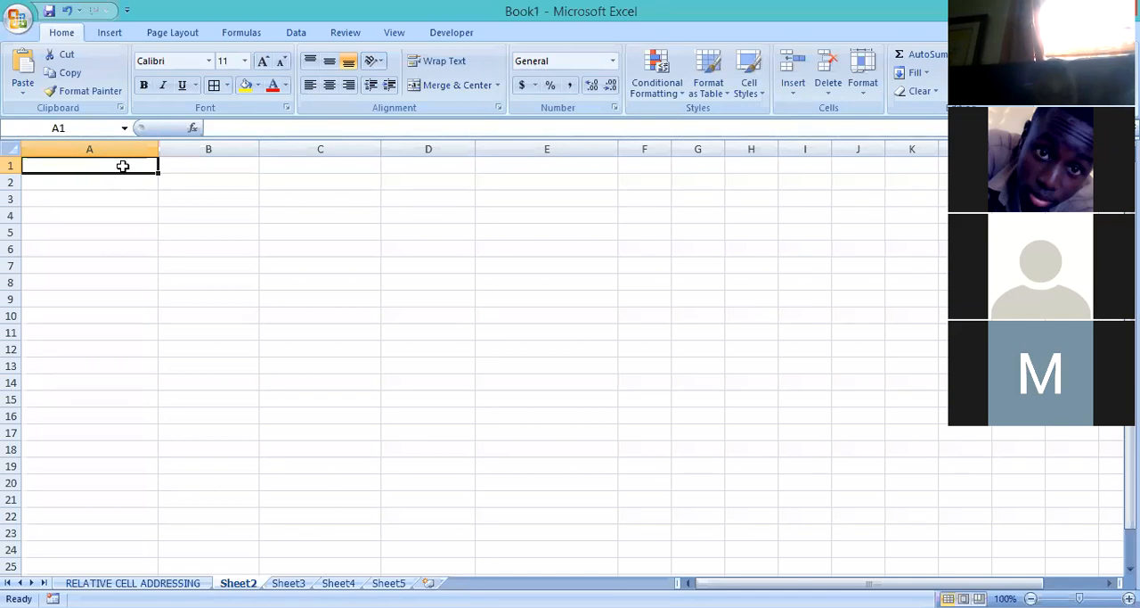
Enter the label Original Weight in cell A1 of Sheet2.
type("O")
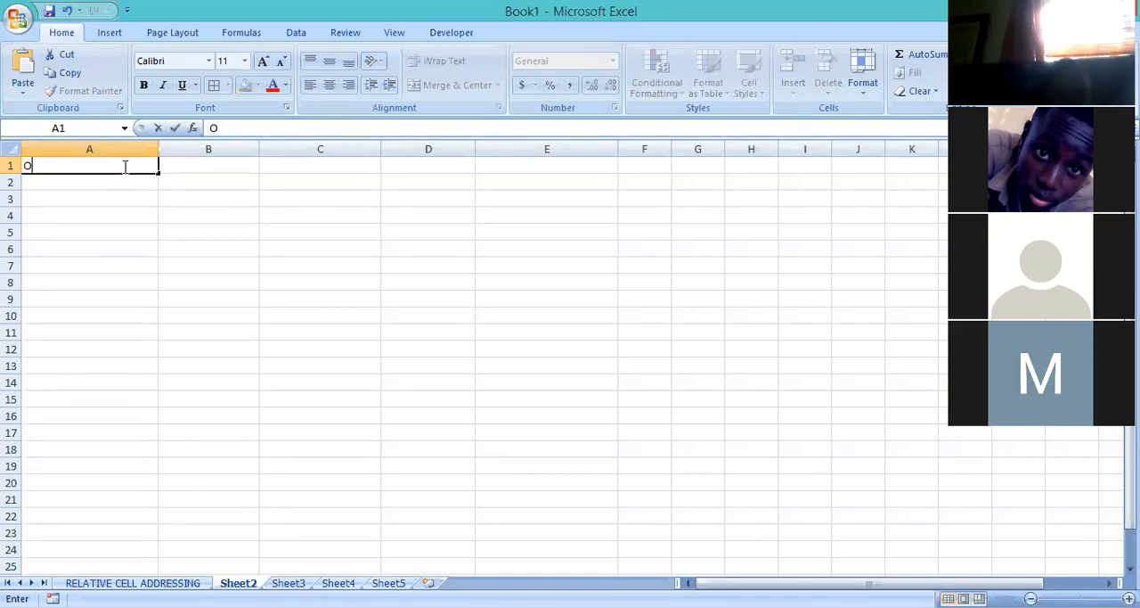
type("riginal Weight")
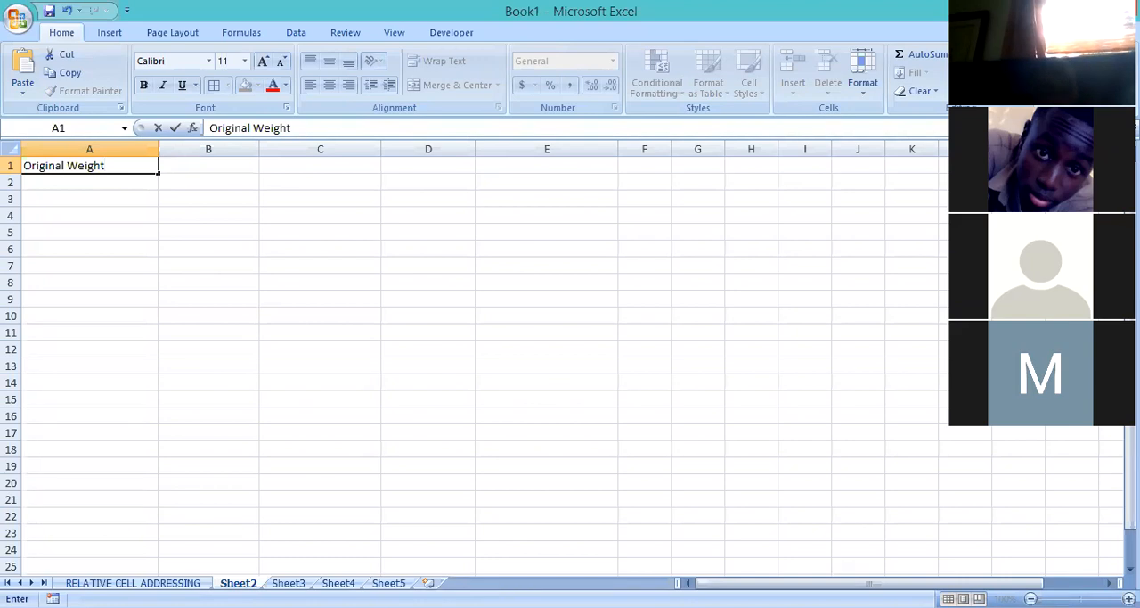
left_click(573, 382)
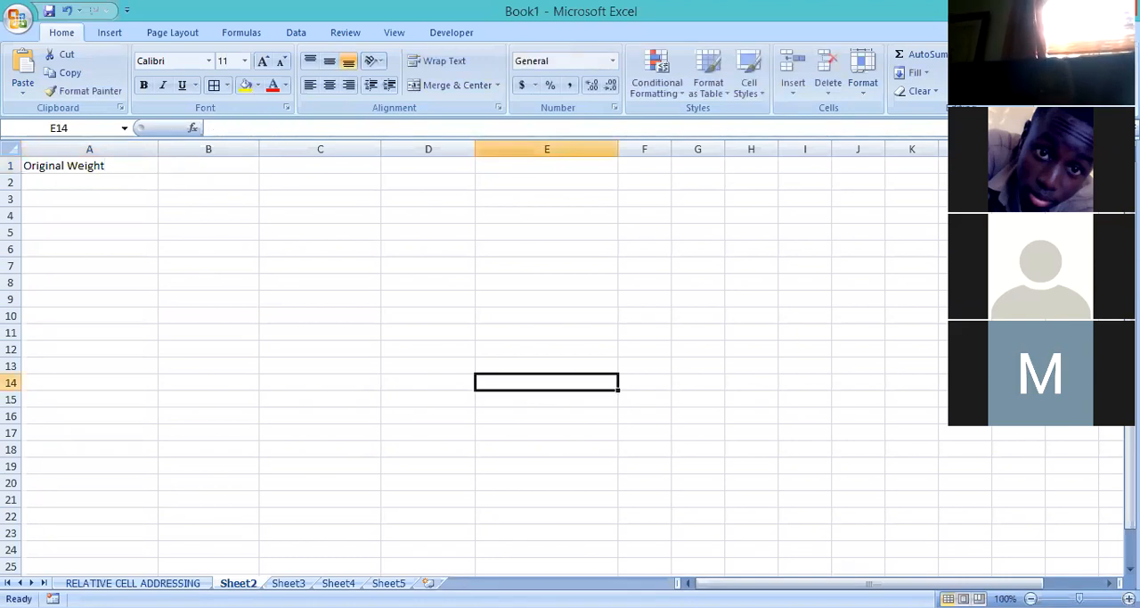
Magnify the Sheet2 view to 180%.
left_click(1128, 598)
left_click(1128, 599)
left_click(1129, 599)
double_click(1129, 598)
left_click(1129, 599)
left_click(1129, 598)
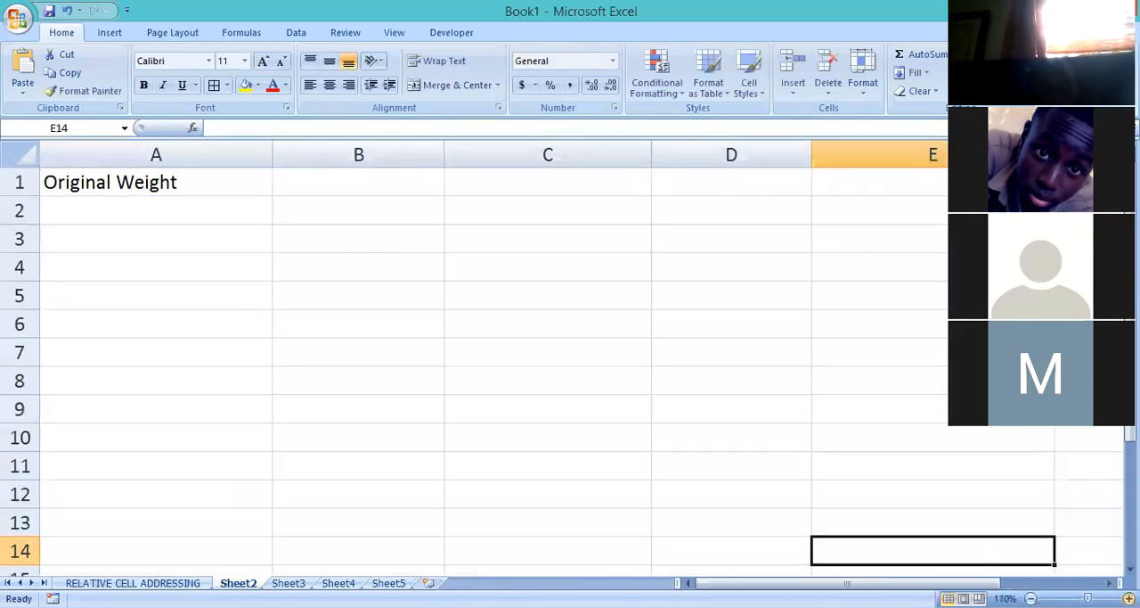
left_click(1129, 599)
double_click(1129, 598)
left_click(1031, 598)
Set the zoom of Sheet2 to 170% so that the table columns from A onward are in view.
left_click(1031, 599)
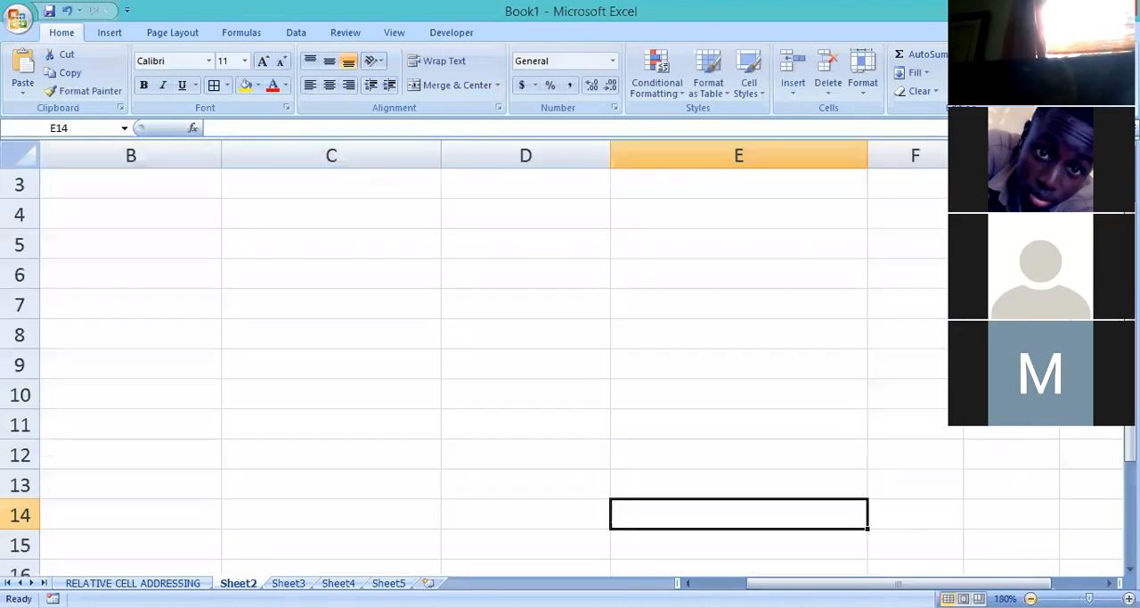
left_click(1031, 599)
left_click(1031, 599)
left_click(1031, 599)
left_click(1030, 599)
left_click(1030, 599)
left_click(1031, 599)
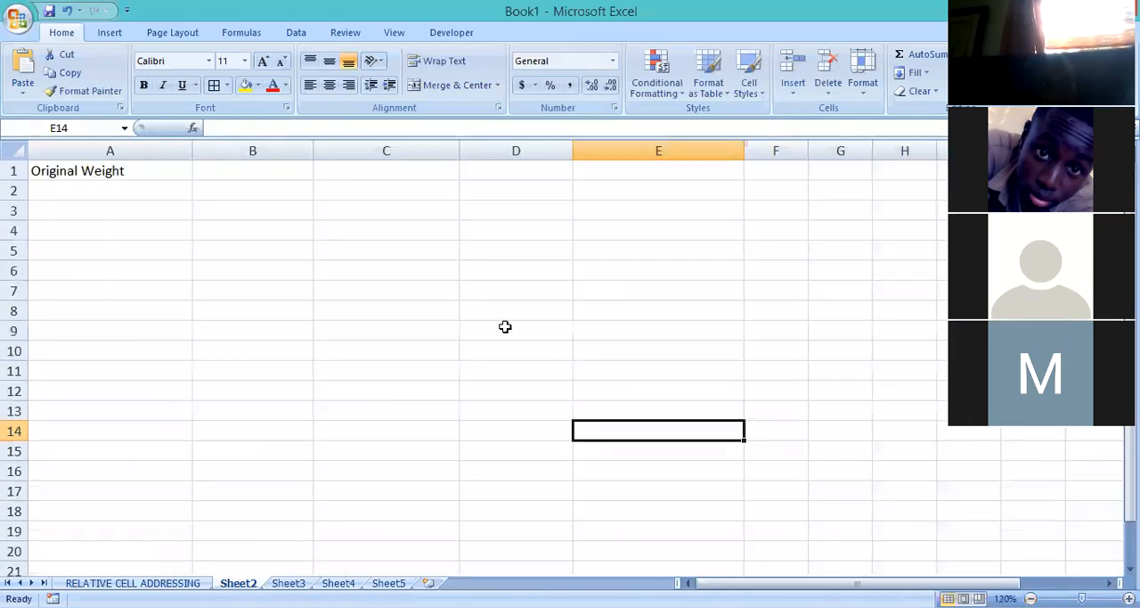
left_click(1129, 599)
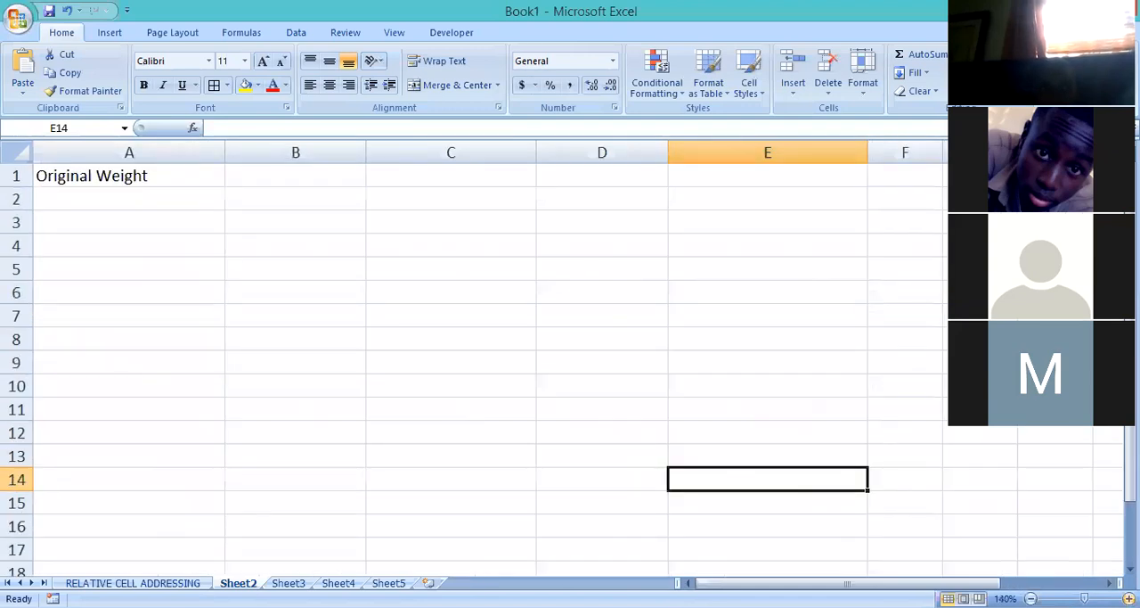
left_click(1128, 599)
left_click(1129, 599)
left_click(1129, 599)
left_click(1129, 599)
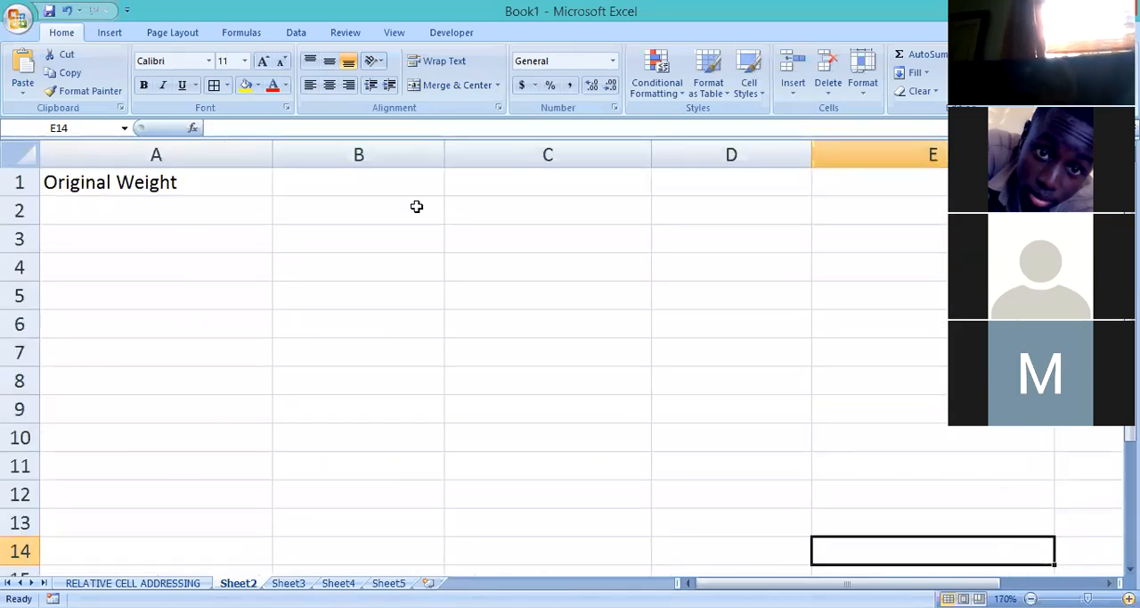
Narrow column A to fit its heading and enter the heading Net Weight in cell B1.
left_click(405, 182)
left_click_drag(270, 155, 218, 155)
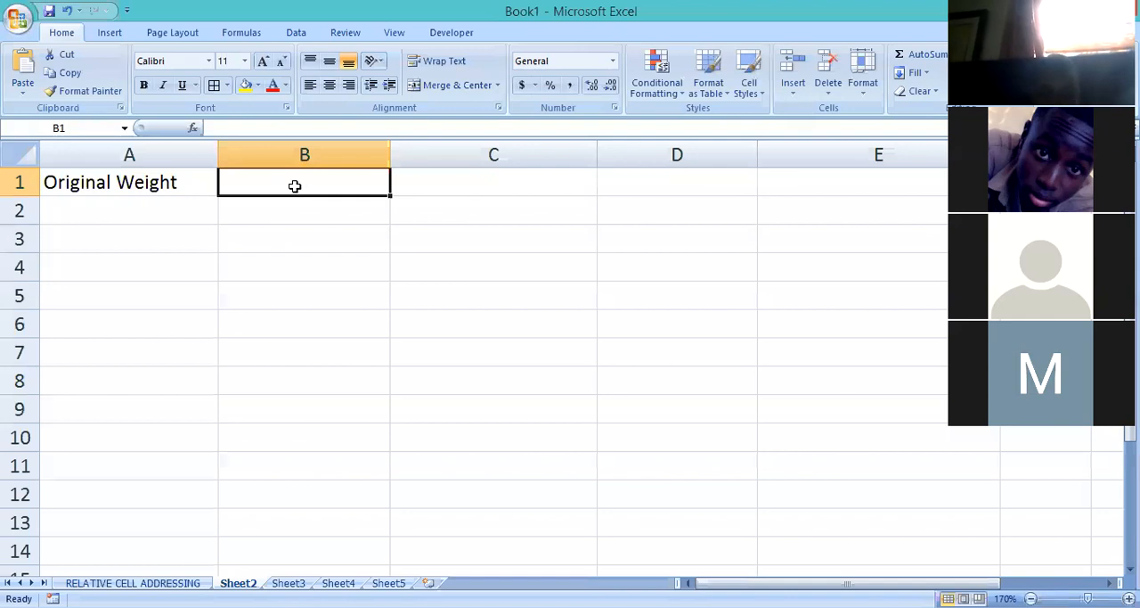
type("n")
key("BackSpace")
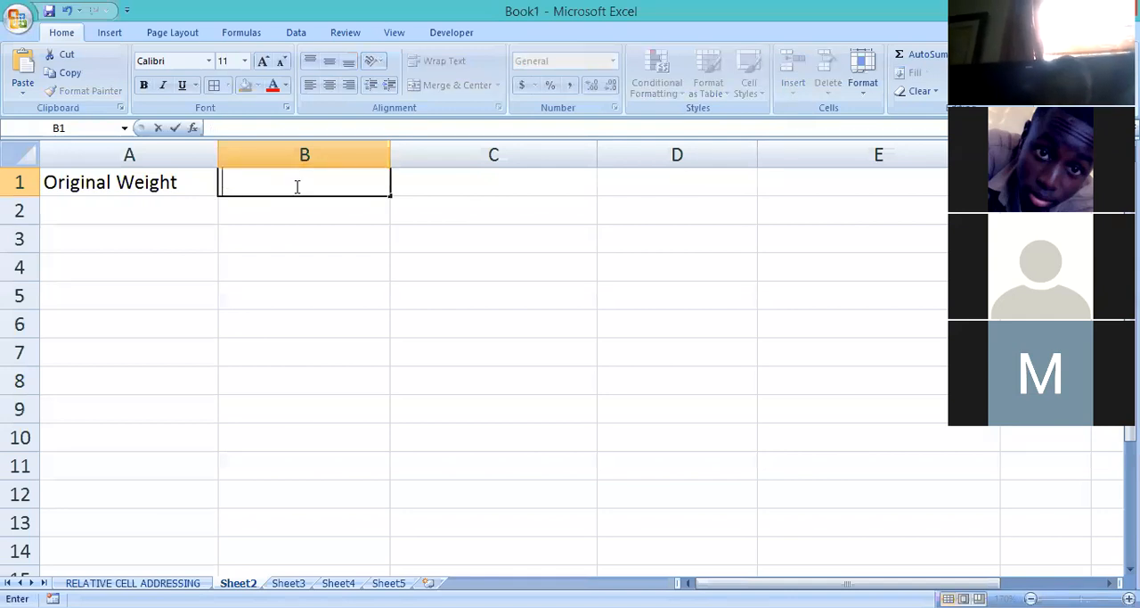
type("Net ")
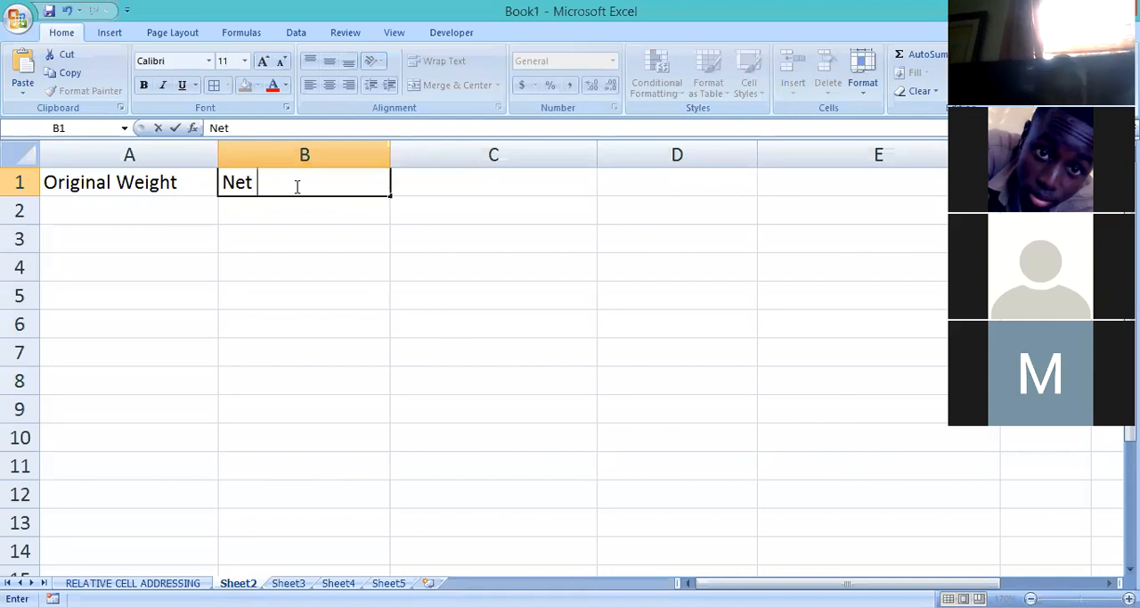
type("Weight")
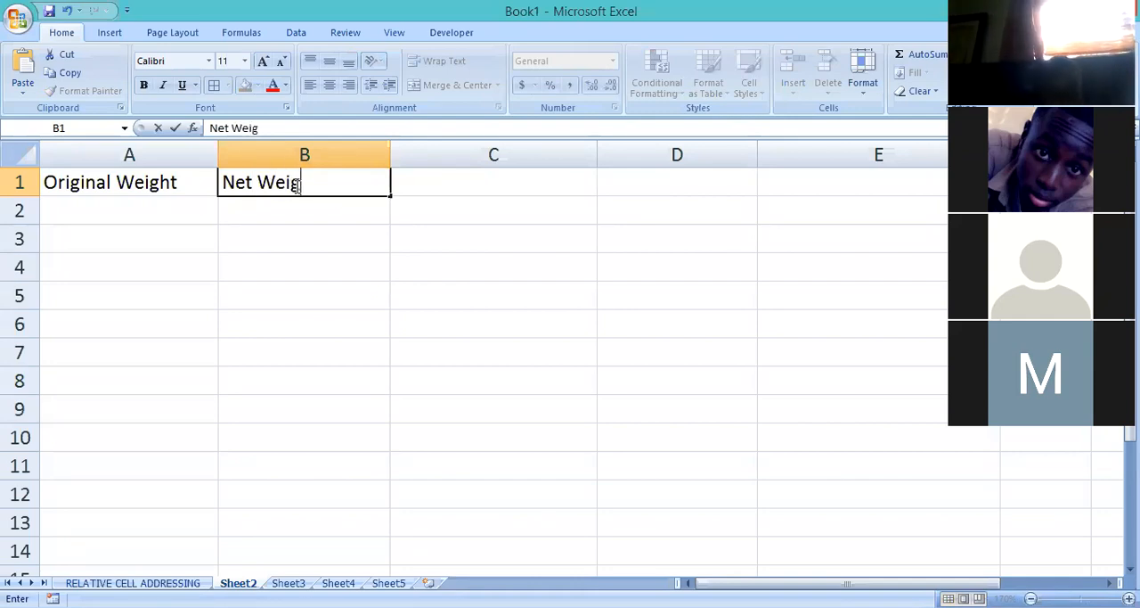
Enter the original weights 100, 150, 200 and 250 in cells A2 to A5.
left_click(168, 208)
type("100")
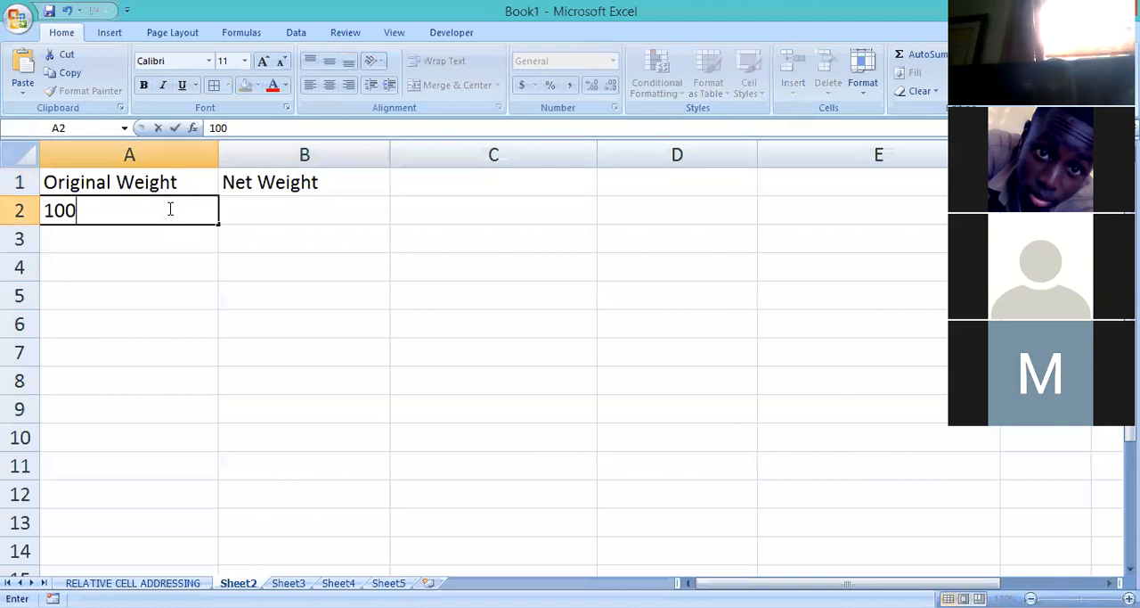
key("Return")
type("1")
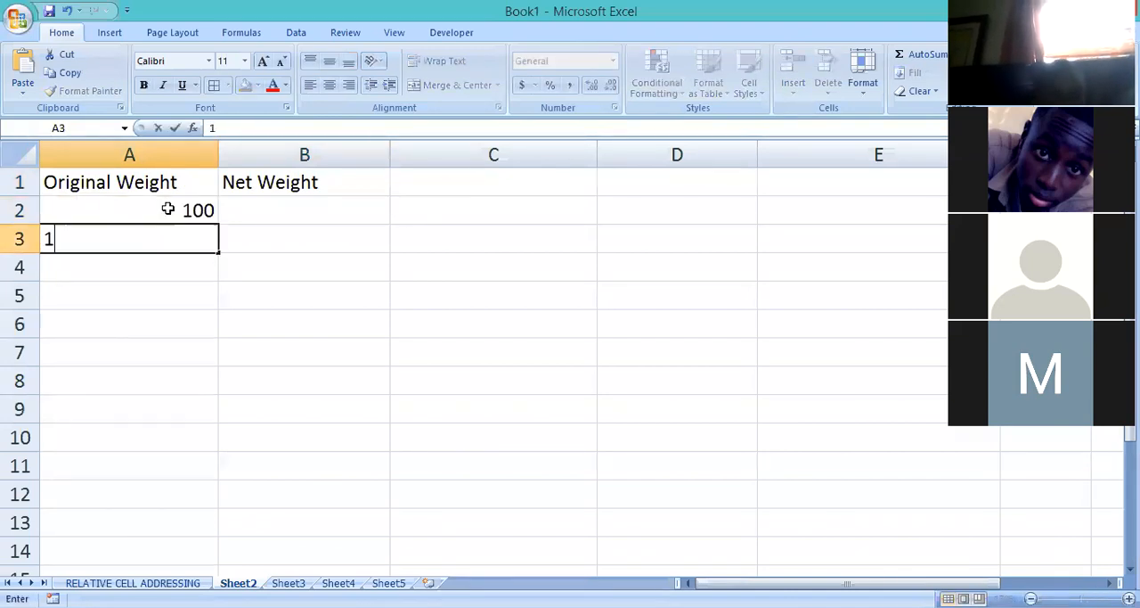
type("50")
key("Return")
type("200")
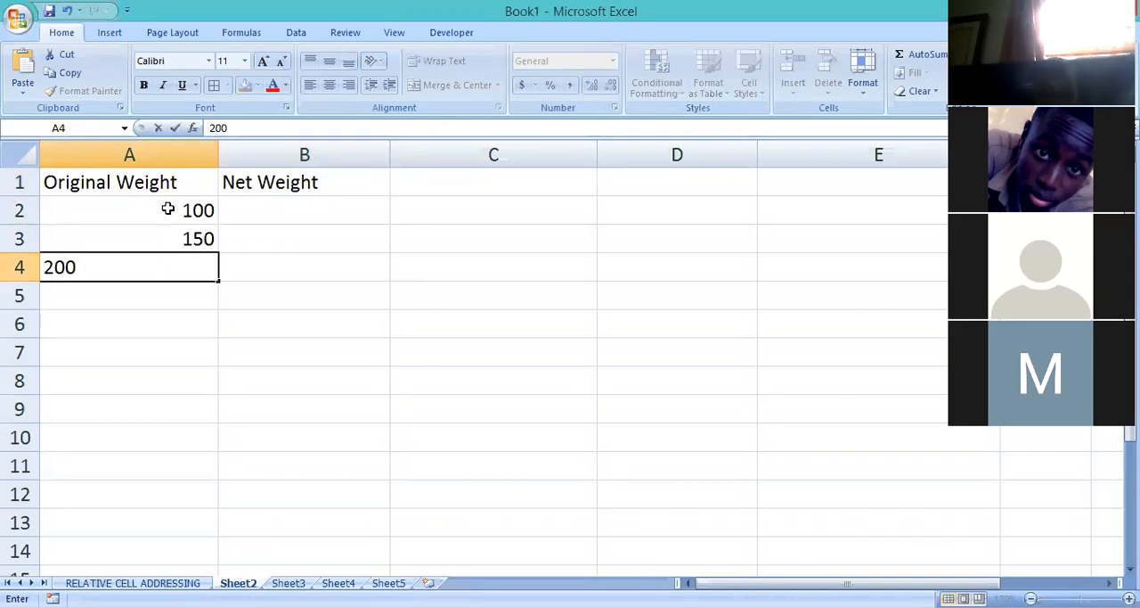
key("Return")
type("250")
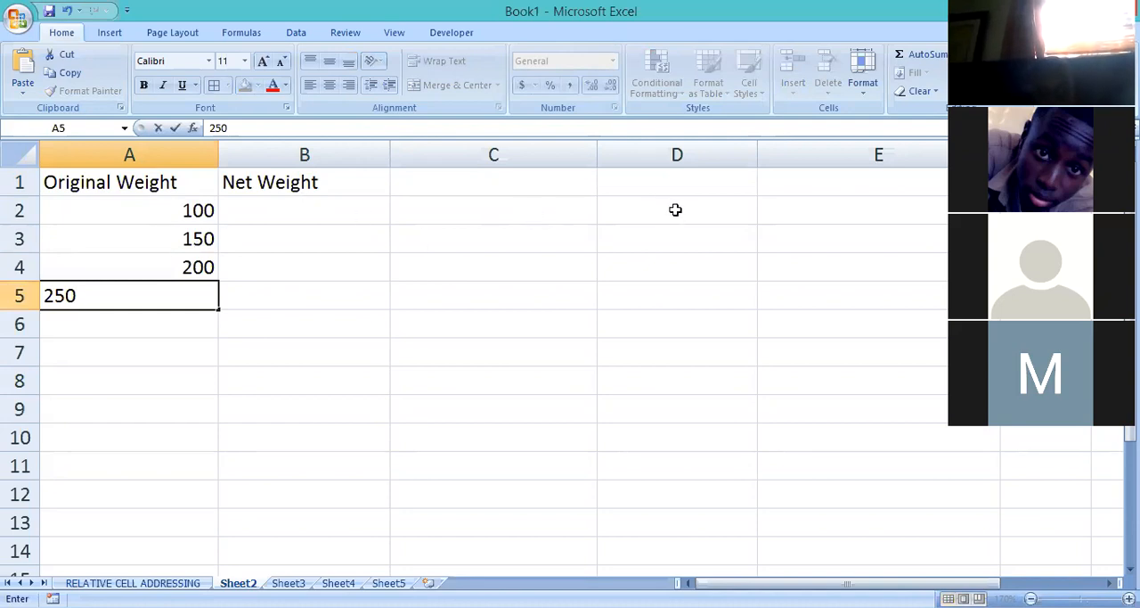
Enter the label Reduction in cell D2 and the value 15 in cell E2.
left_click(674, 212)
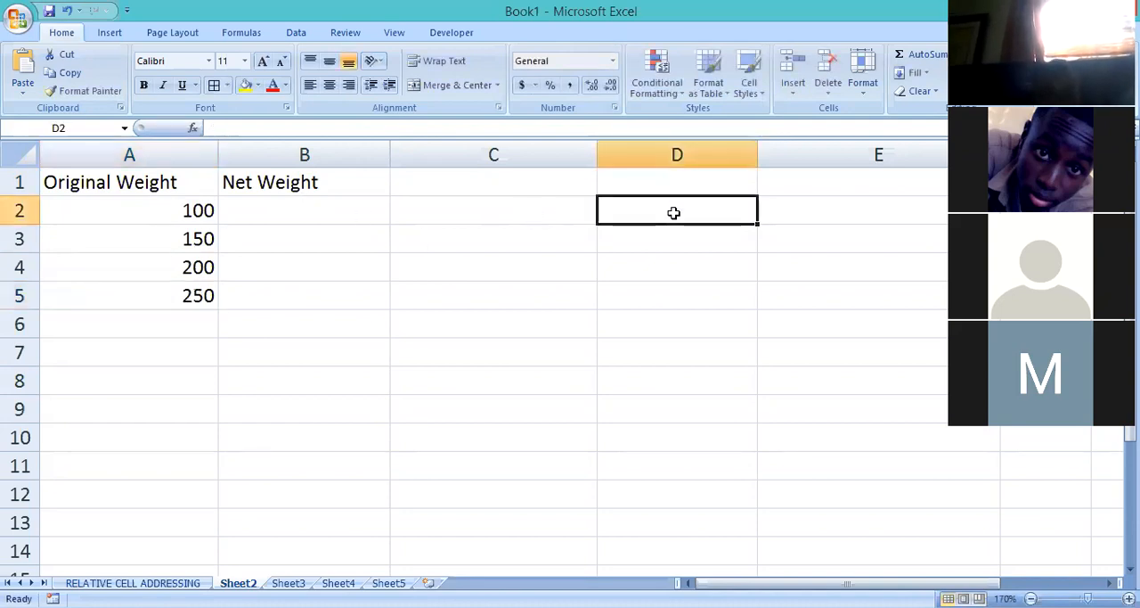
type("Re")
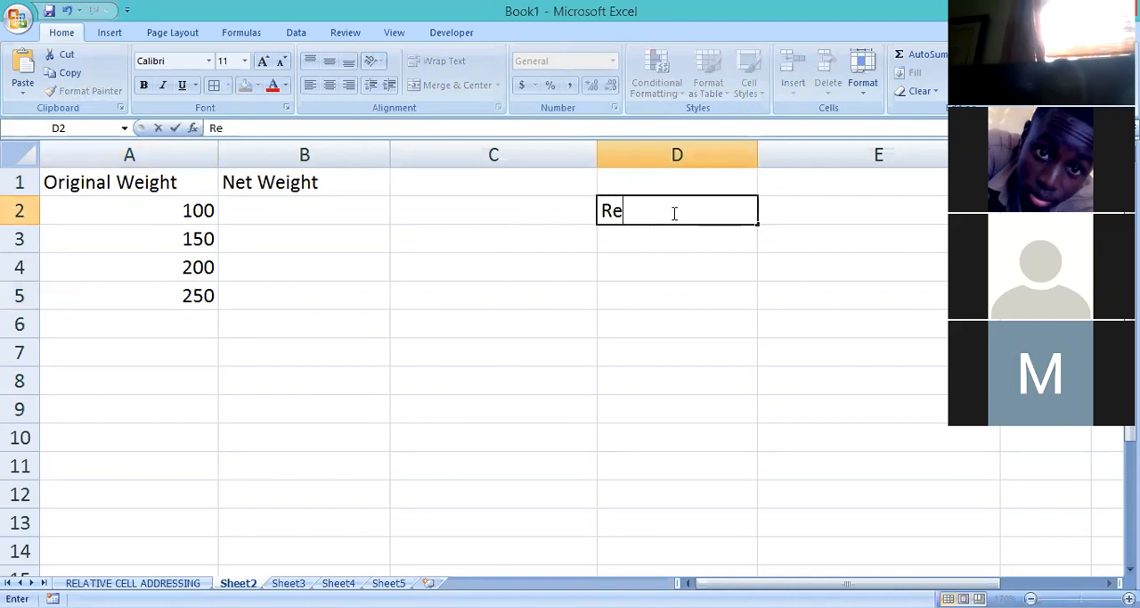
type("duction")
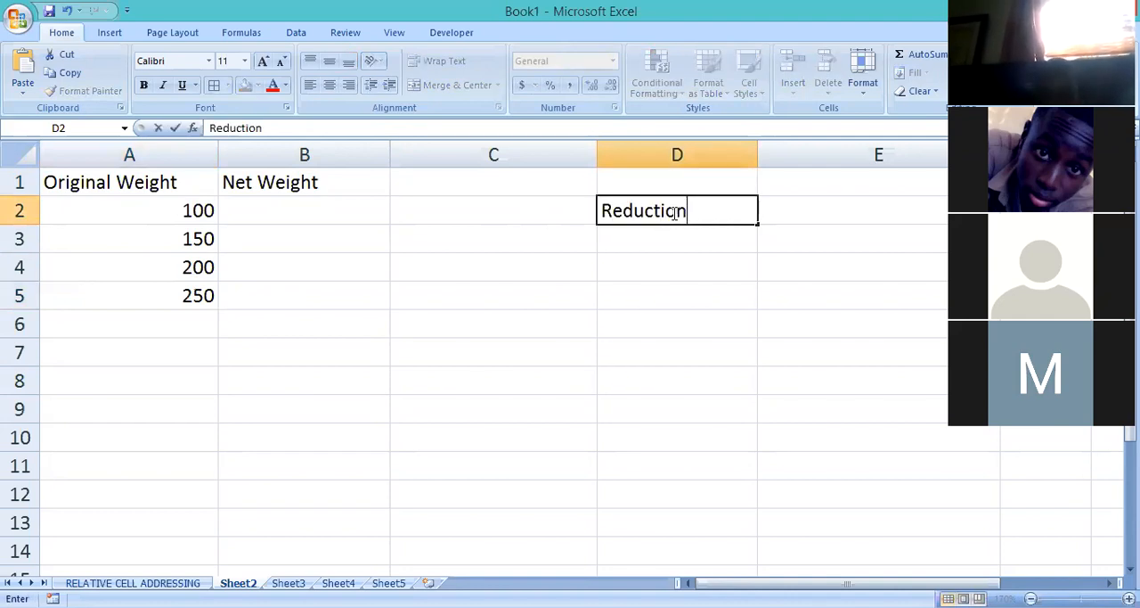
left_click(822, 219)
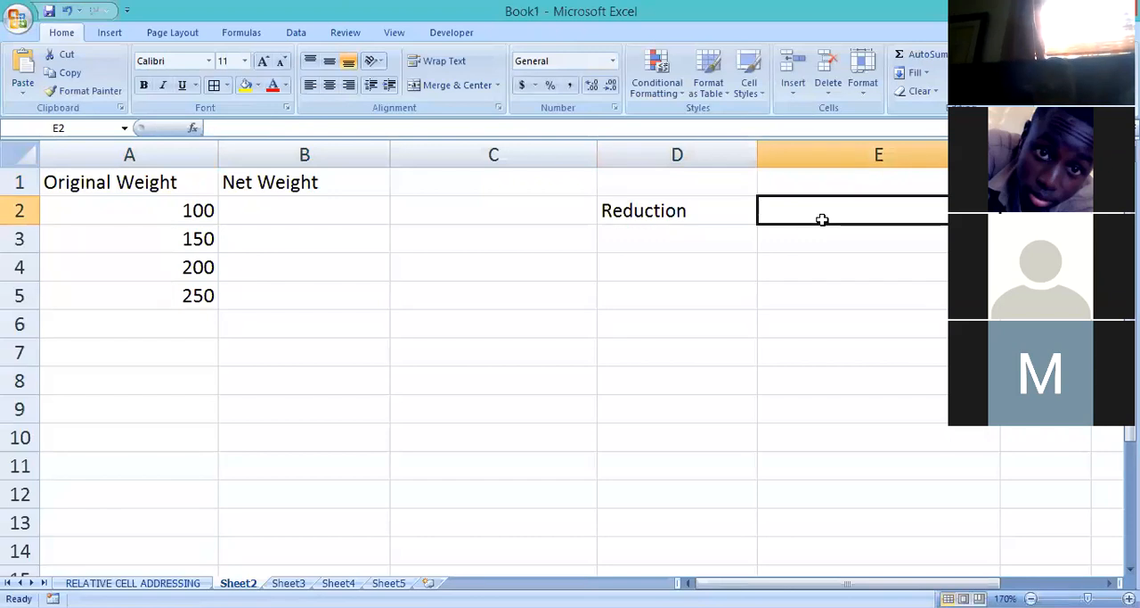
type("15")
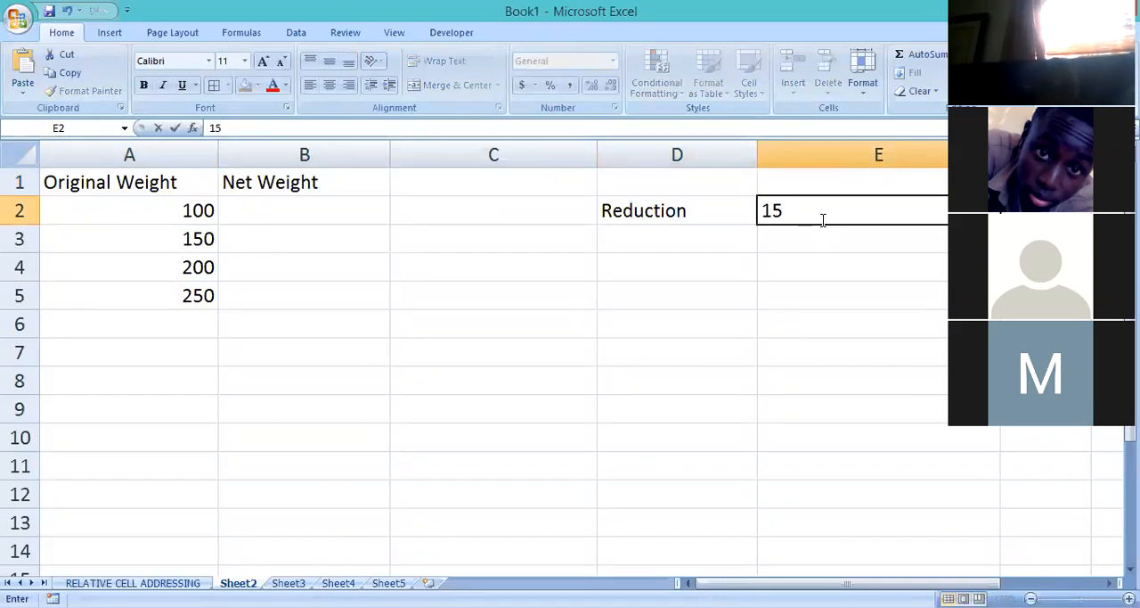
key("Escape")
left_click(816, 359)
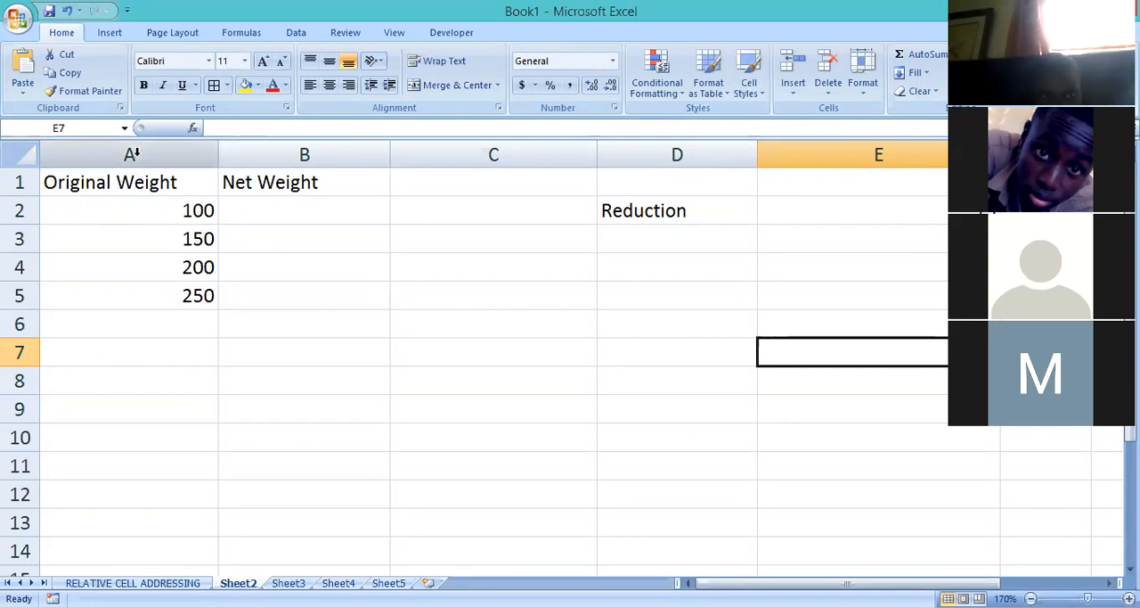
Apply borders to all cells in the range A1:D5 and to cell E2.
left_click_drag(148, 182, 639, 287)
left_click(639, 290)
left_click(225, 89)
left_click_drag(173, 182, 673, 301)
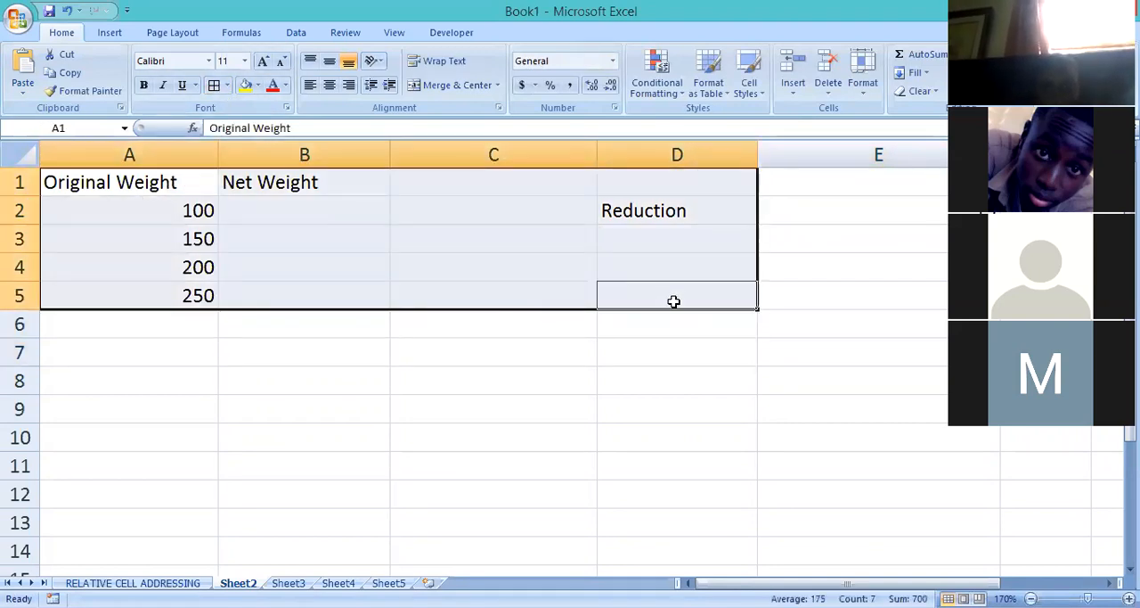
left_click(216, 89)
left_click(500, 491)
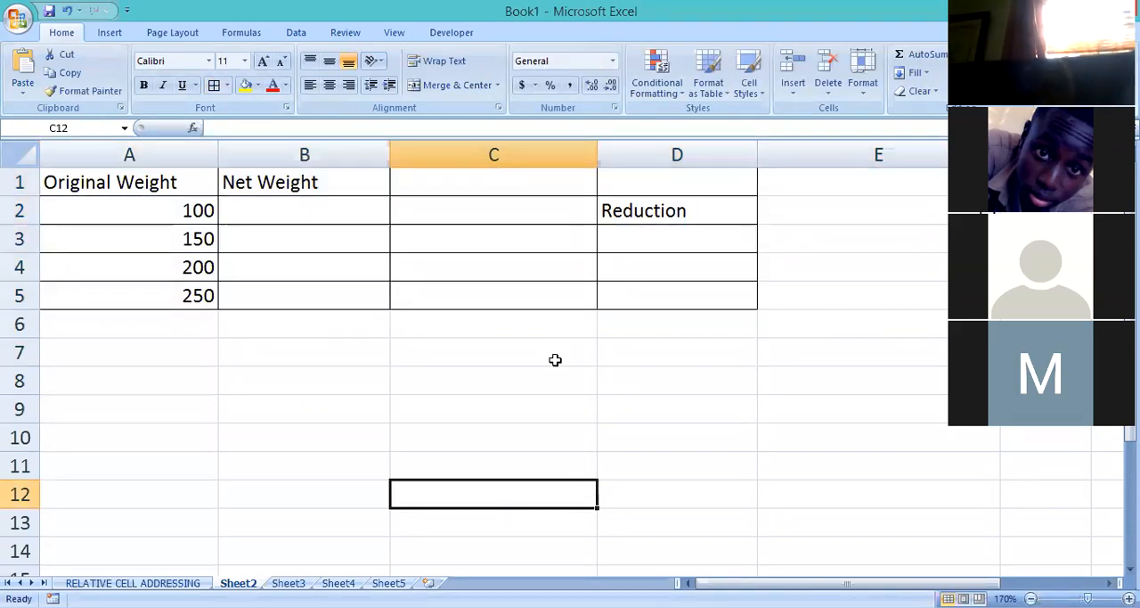
left_click(866, 223)
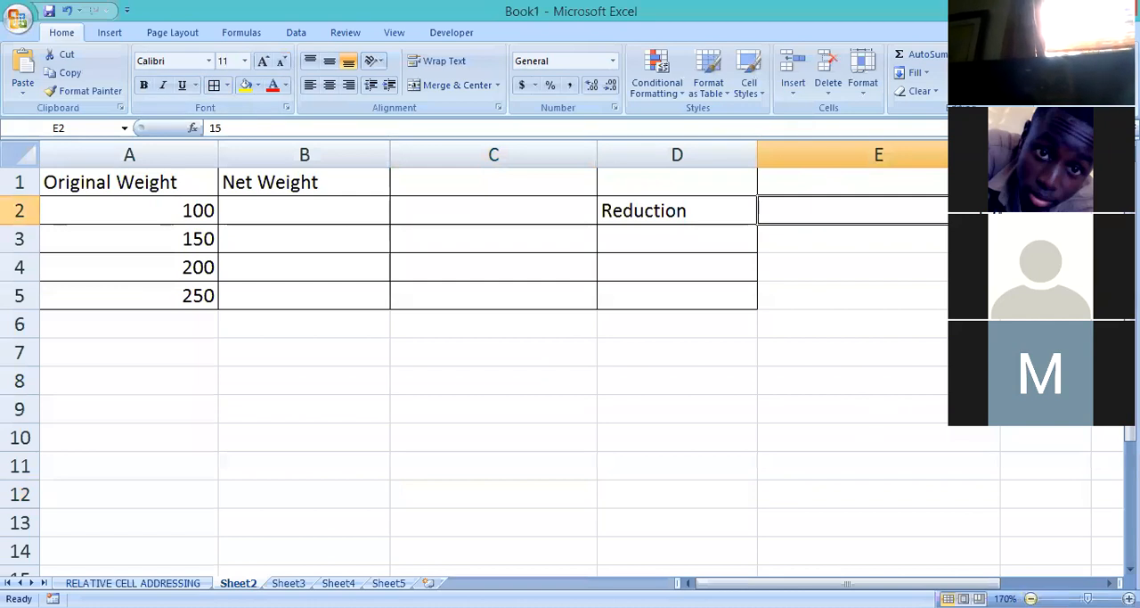
left_click(1030, 597)
left_click(827, 385)
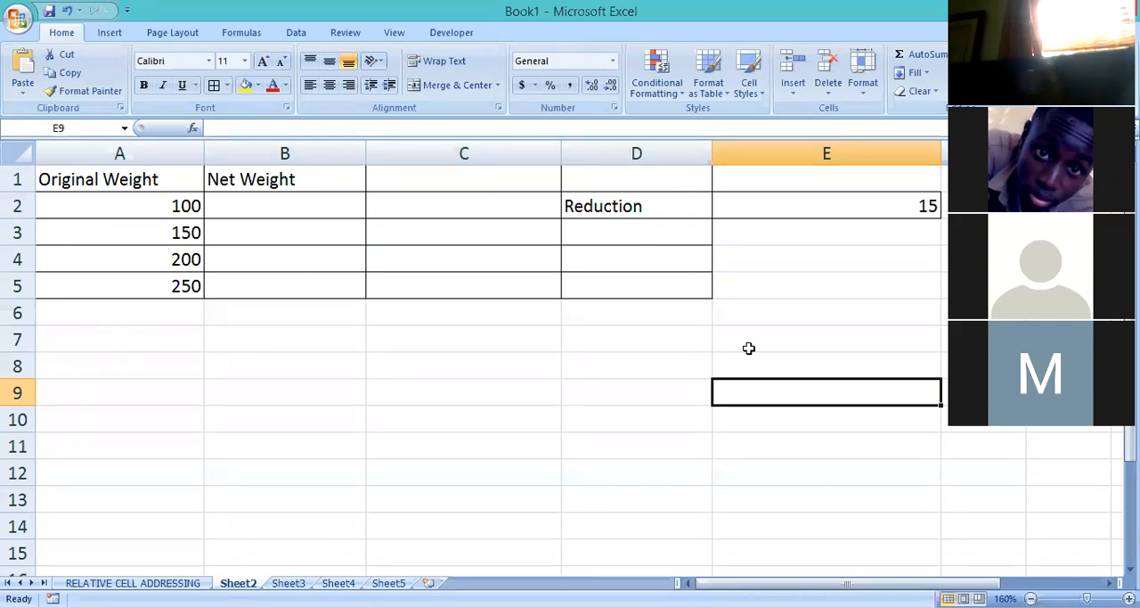
Narrow columns C, D and E to make the table more compact.
left_click_drag(561, 154, 509, 154)
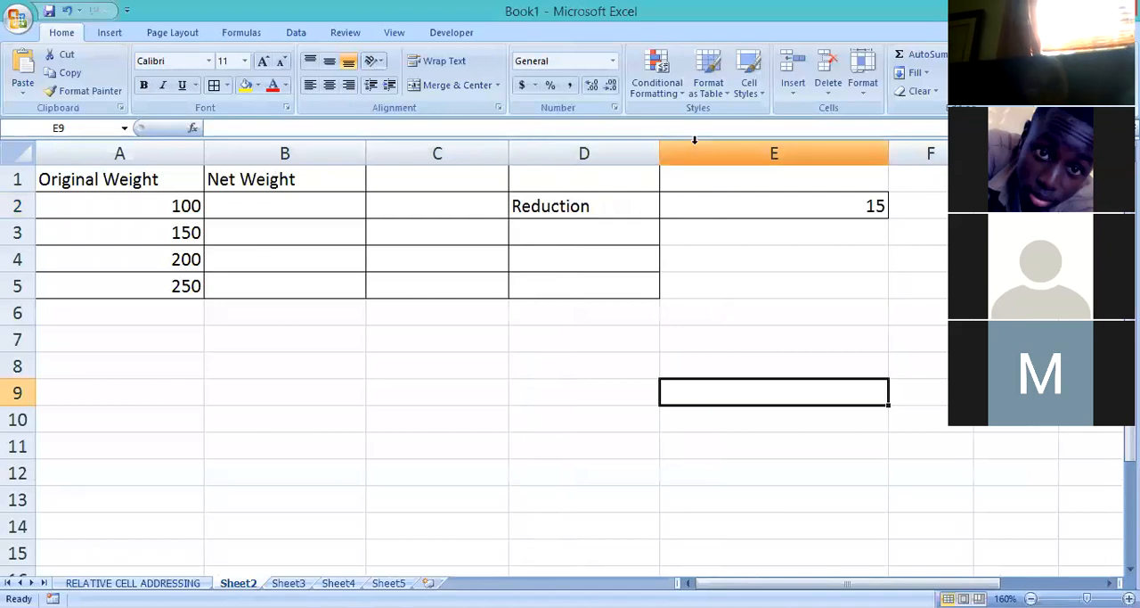
left_click_drag(653, 154, 643, 154)
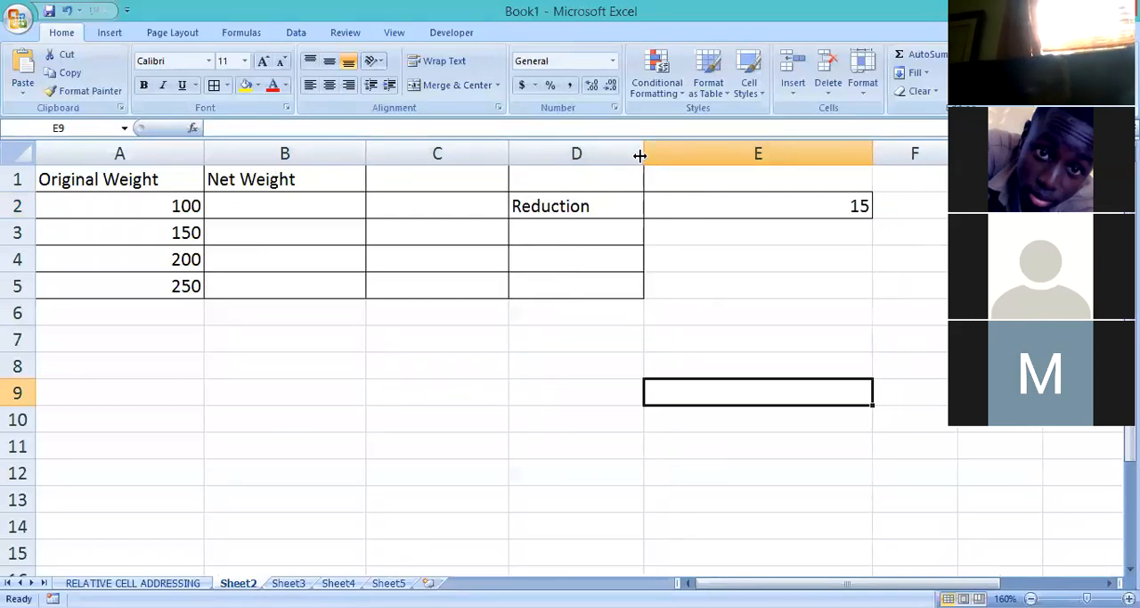
left_click_drag(874, 160, 781, 166)
left_click(789, 179)
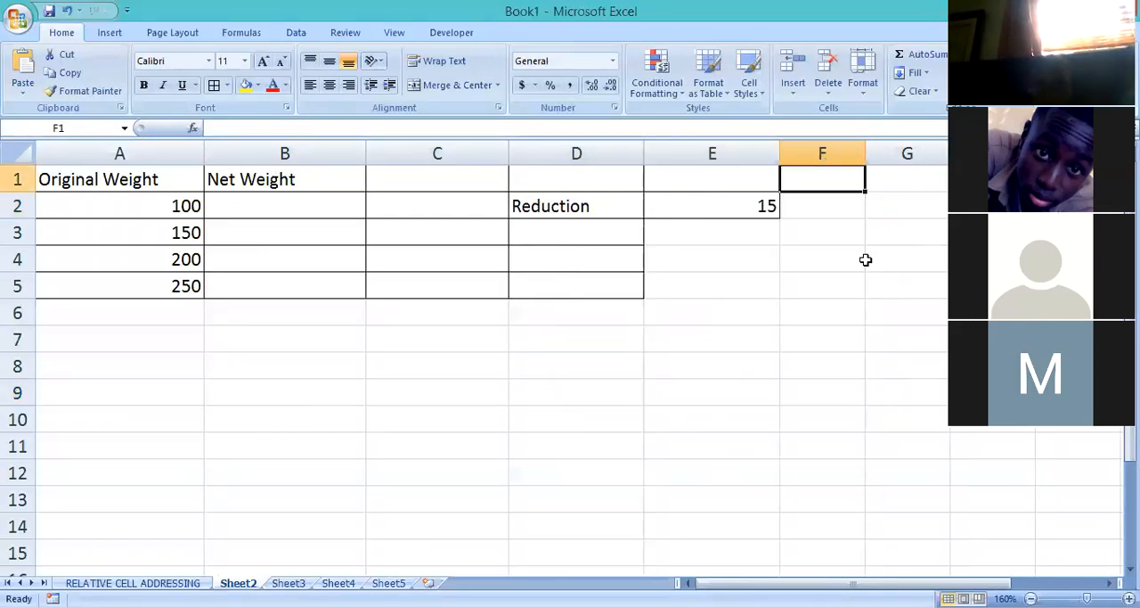
left_click(849, 347)
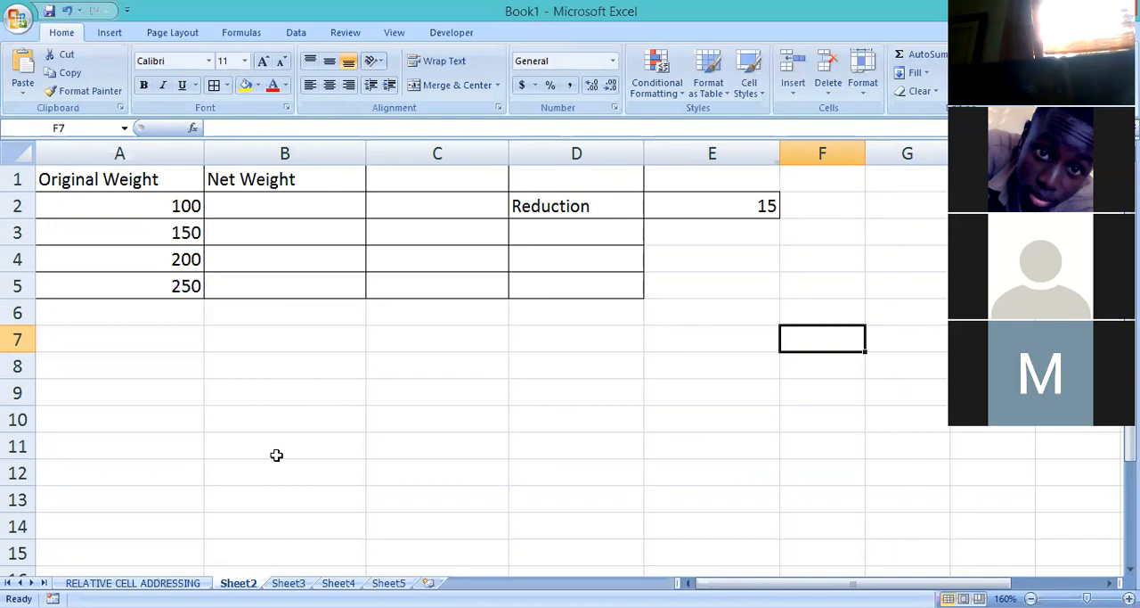
Examine the original weights in A2:A5 against the empty Net Weight cell B2.
left_click(158, 206)
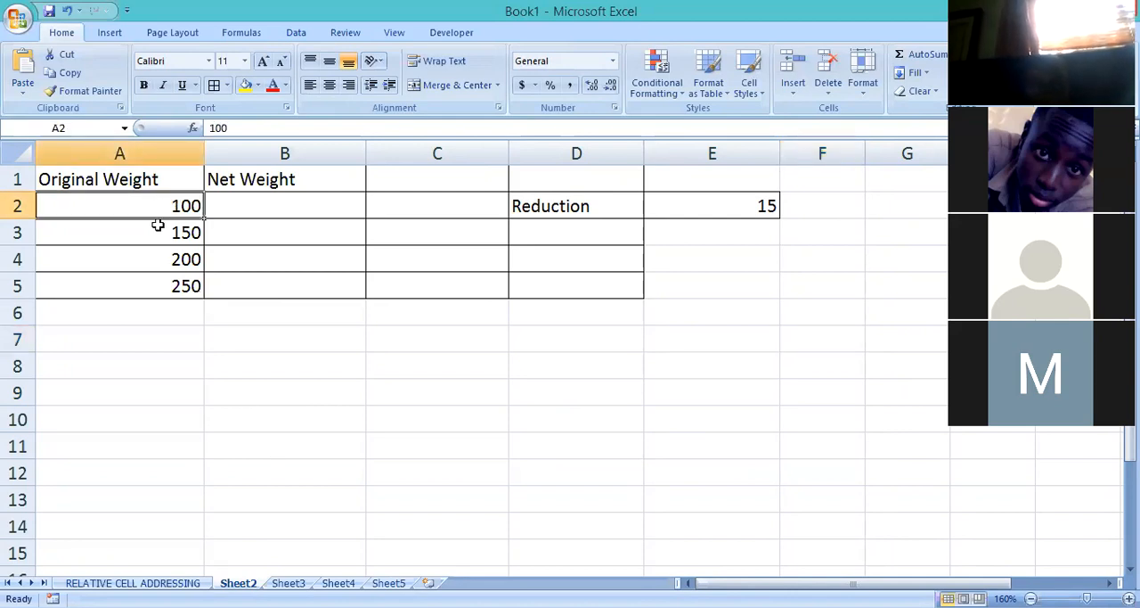
left_click(160, 232)
left_click(169, 264)
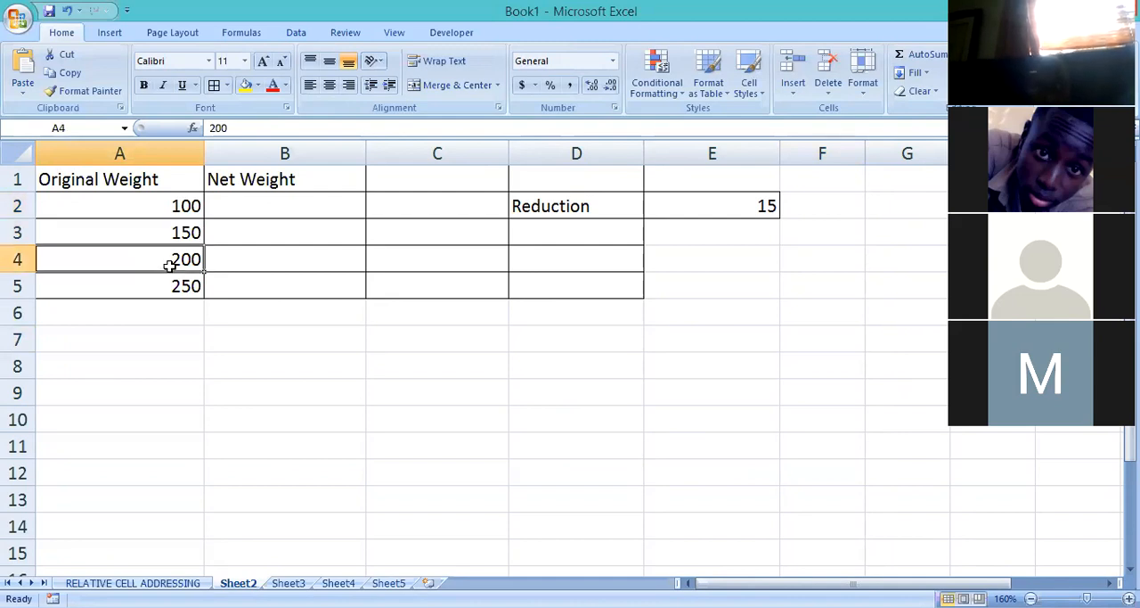
left_click(172, 287)
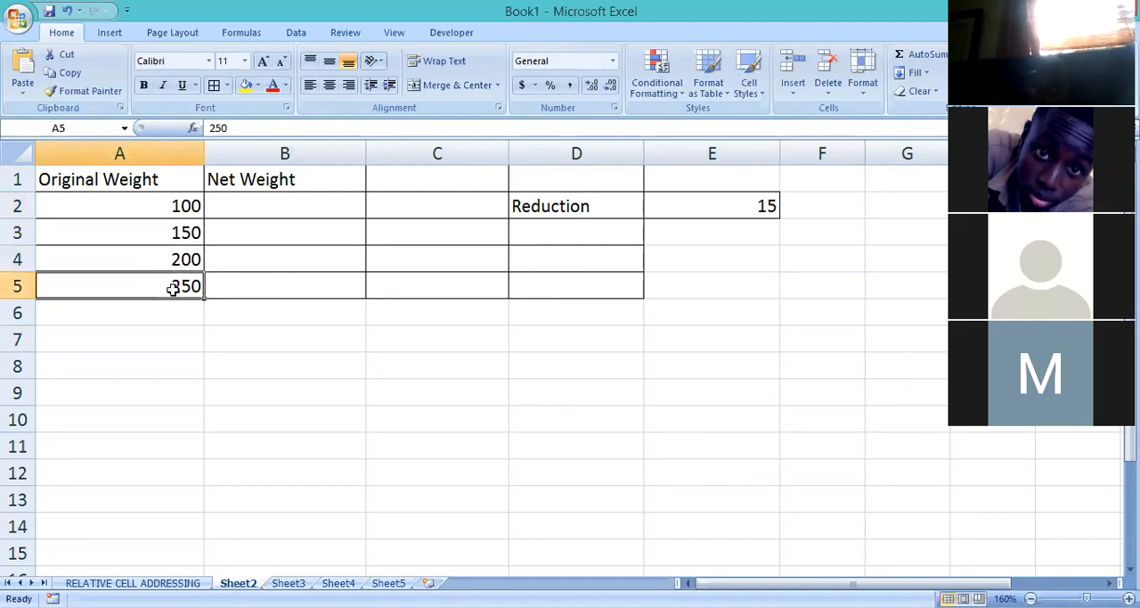
left_click(273, 204)
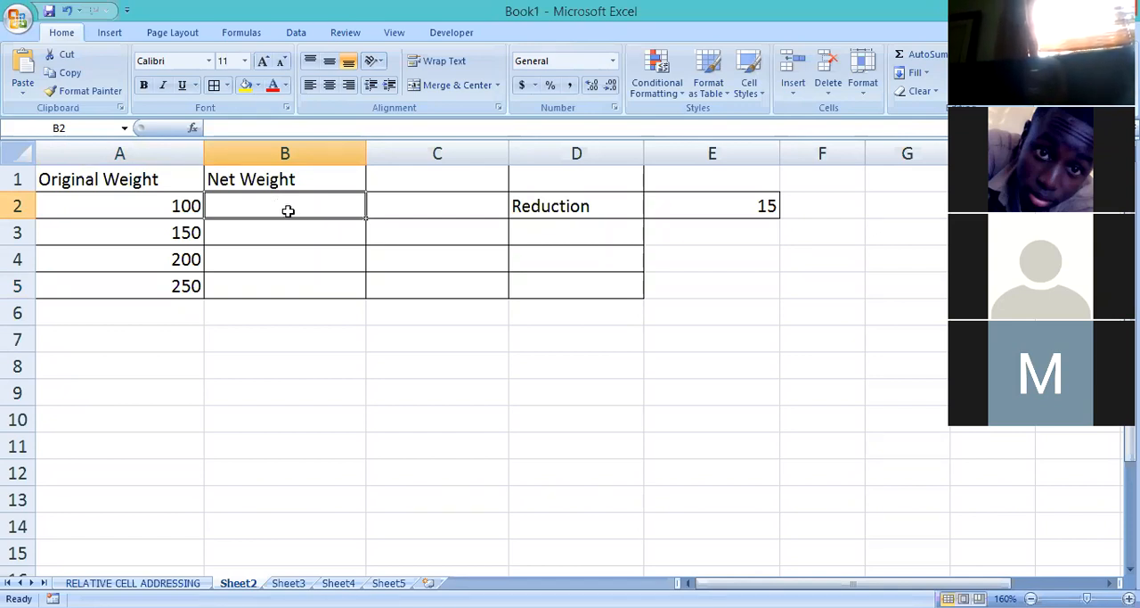
left_click(140, 211)
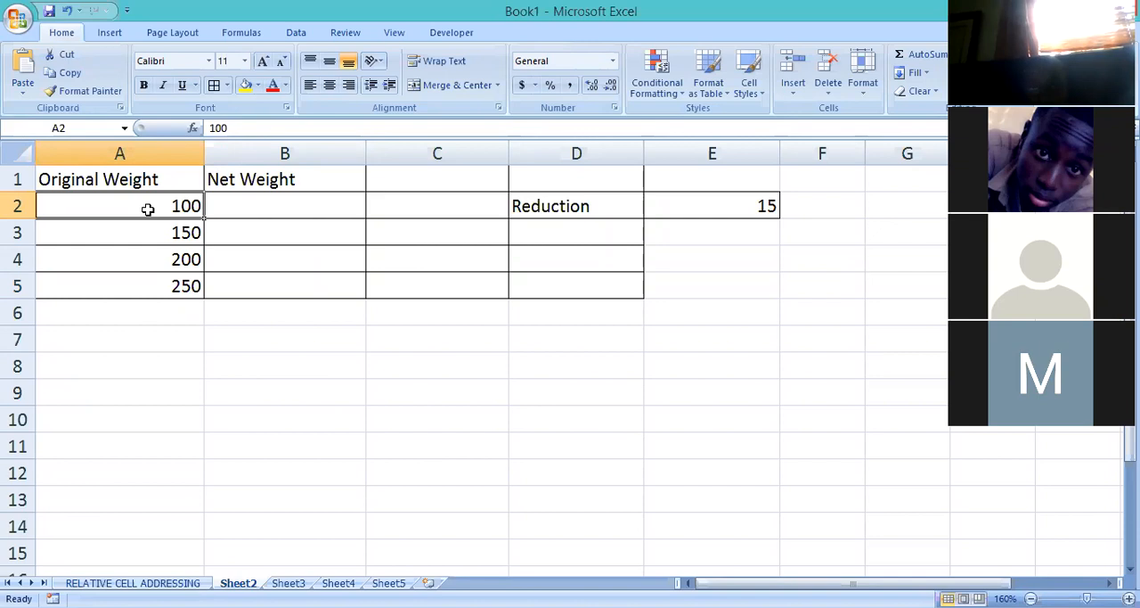
left_click(268, 206)
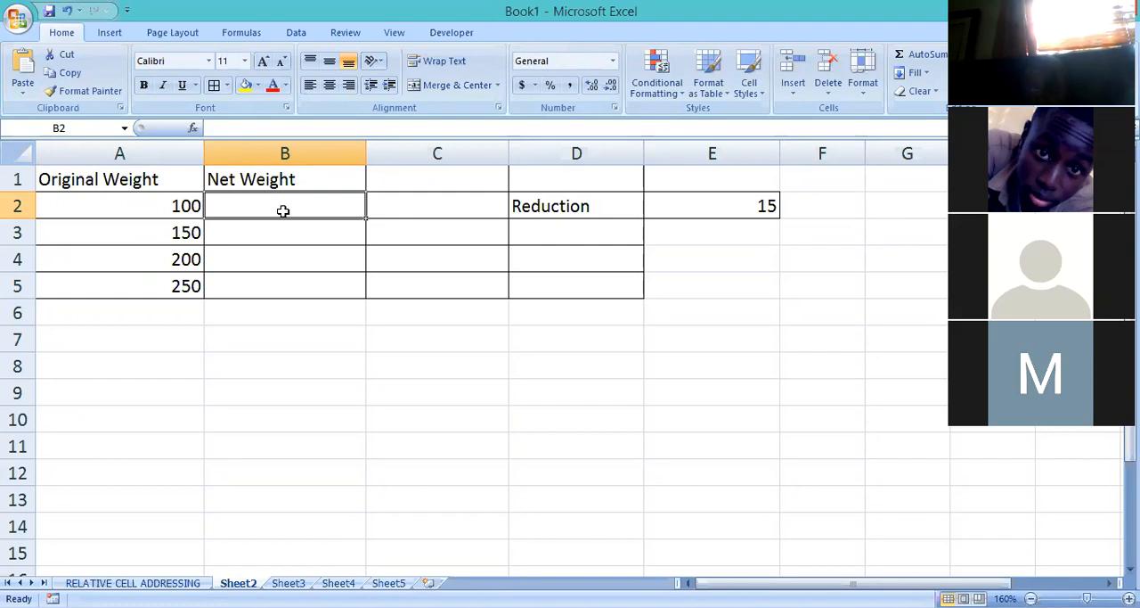
Enter an illustrative deduction example in row 10: 100000 in B10, 3000 in D10 and 97000 in C10.
left_click(230, 430)
type("100000")
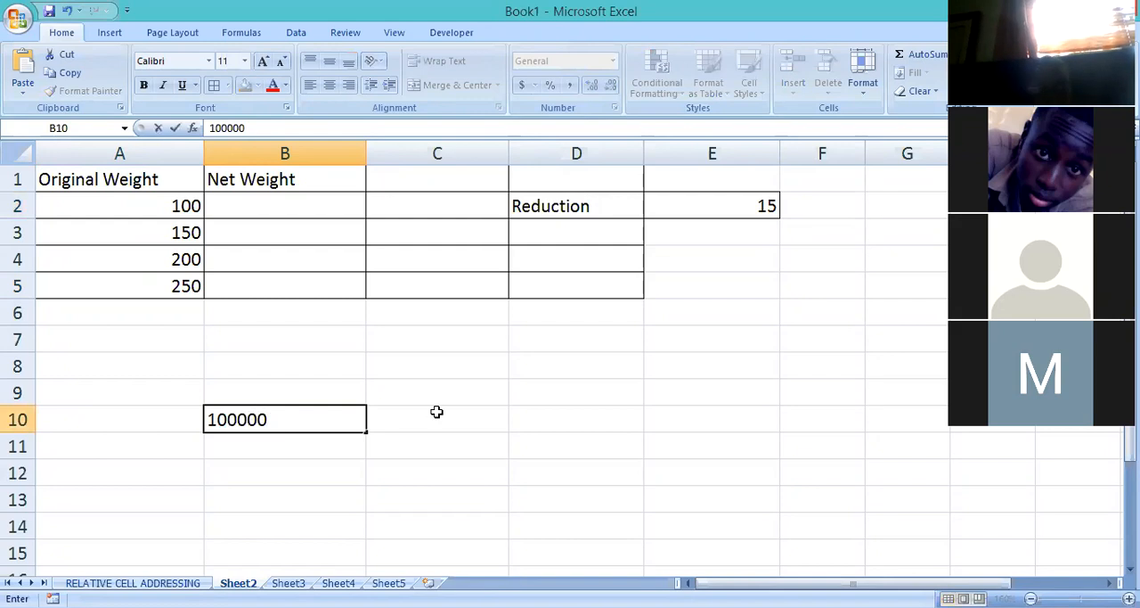
left_click(562, 411)
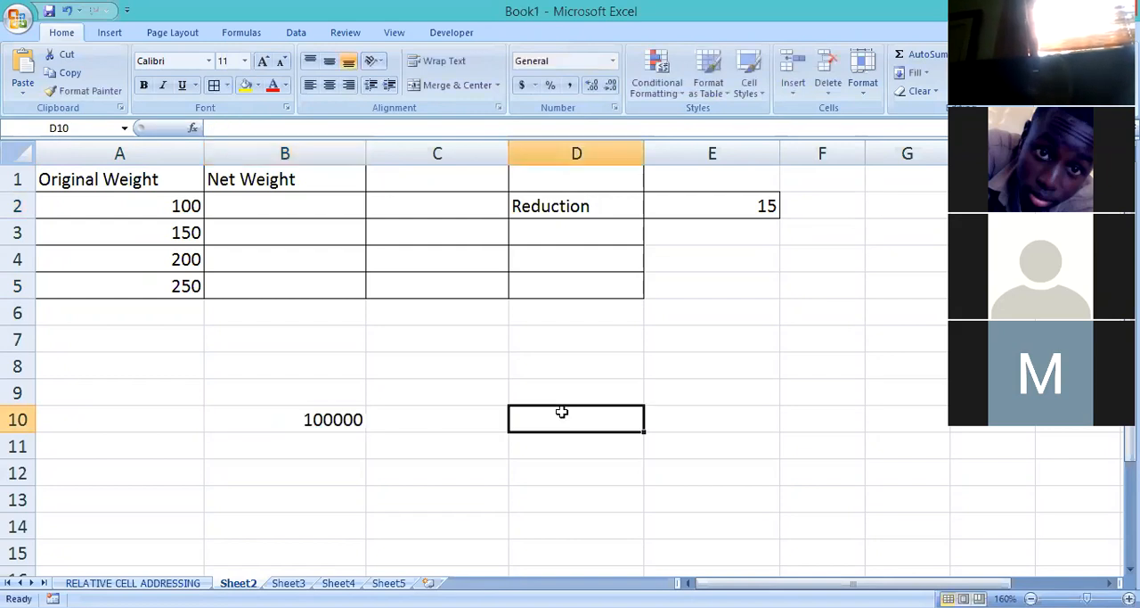
type("3000")
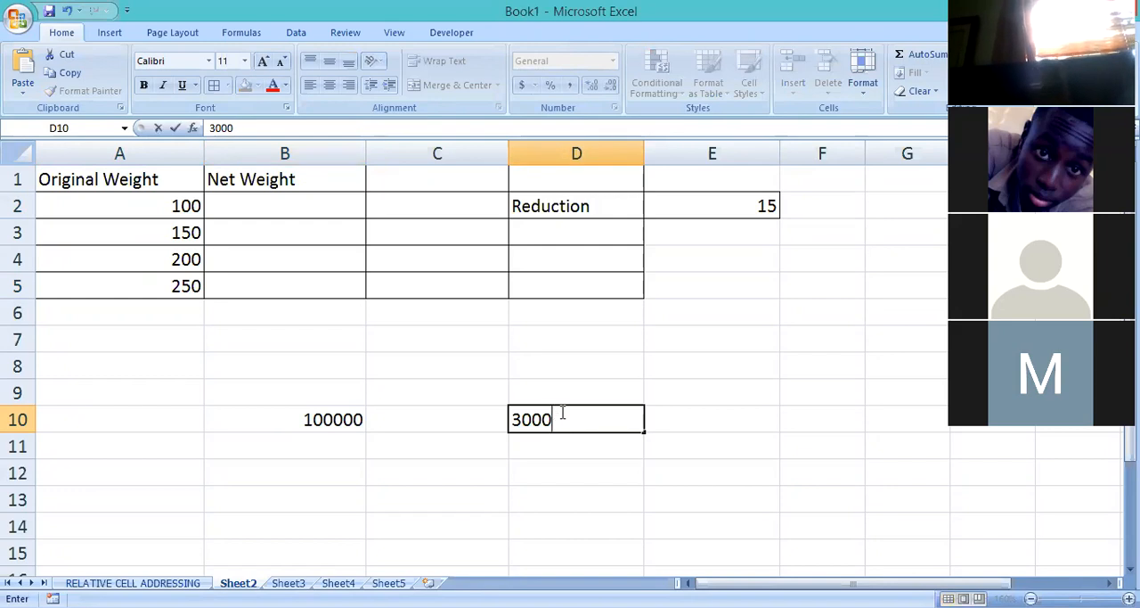
left_click(416, 424)
type("97000")
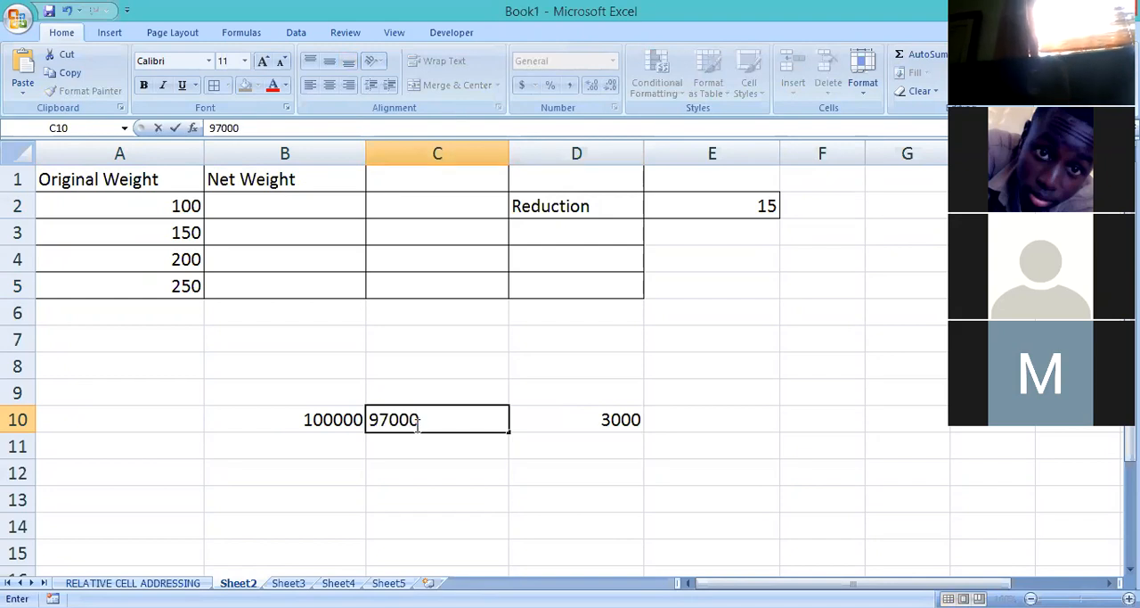
Clear the illustrative deduction example from row 10, columns B to D.
left_click(466, 507)
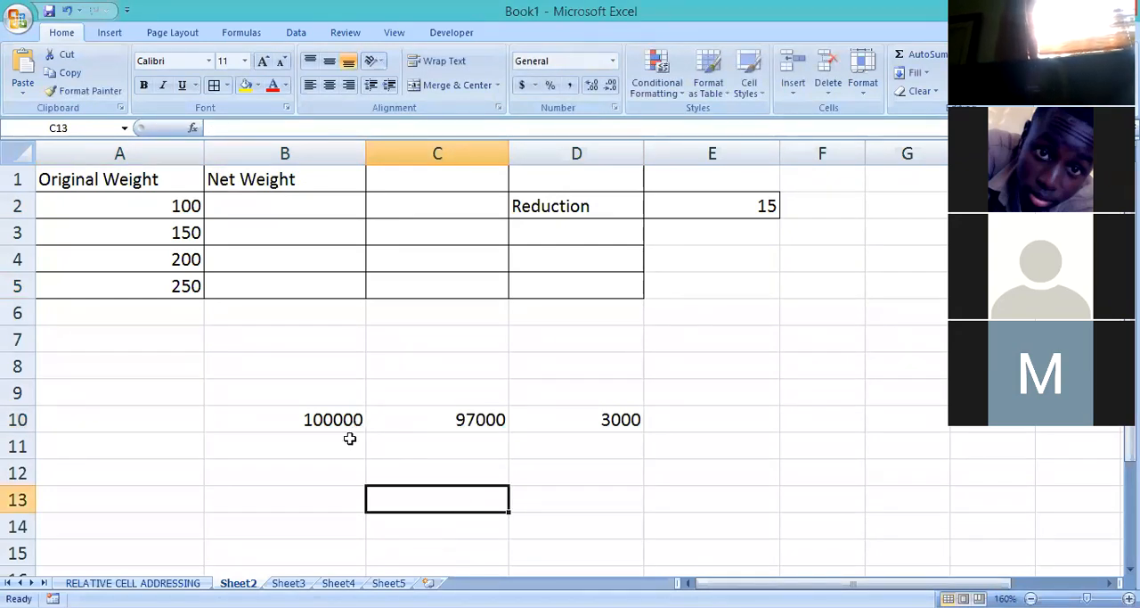
left_click(338, 418)
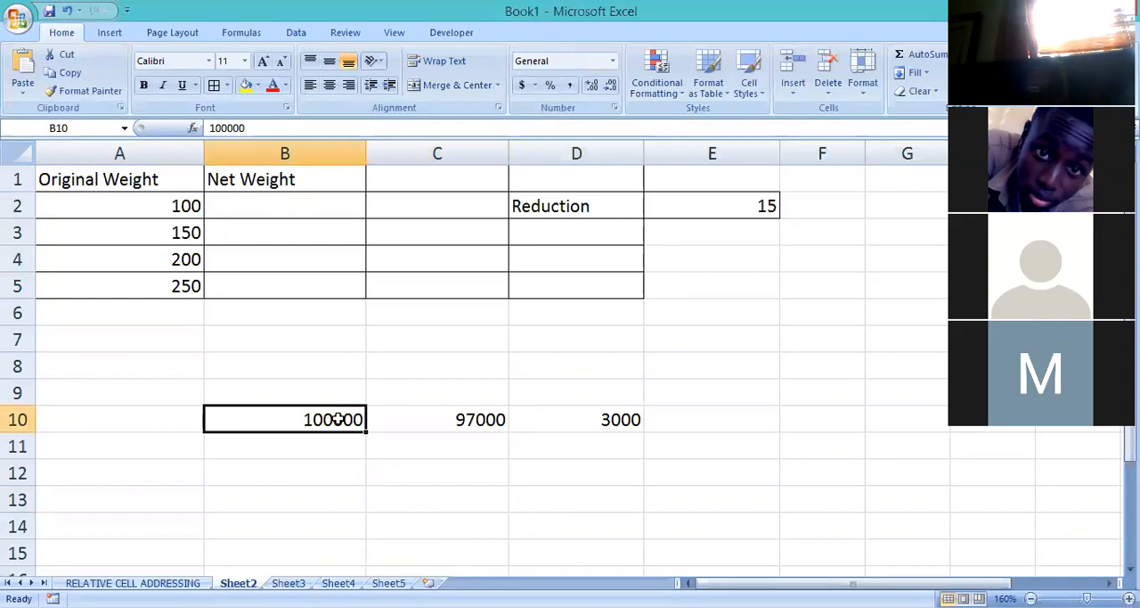
left_click(464, 418)
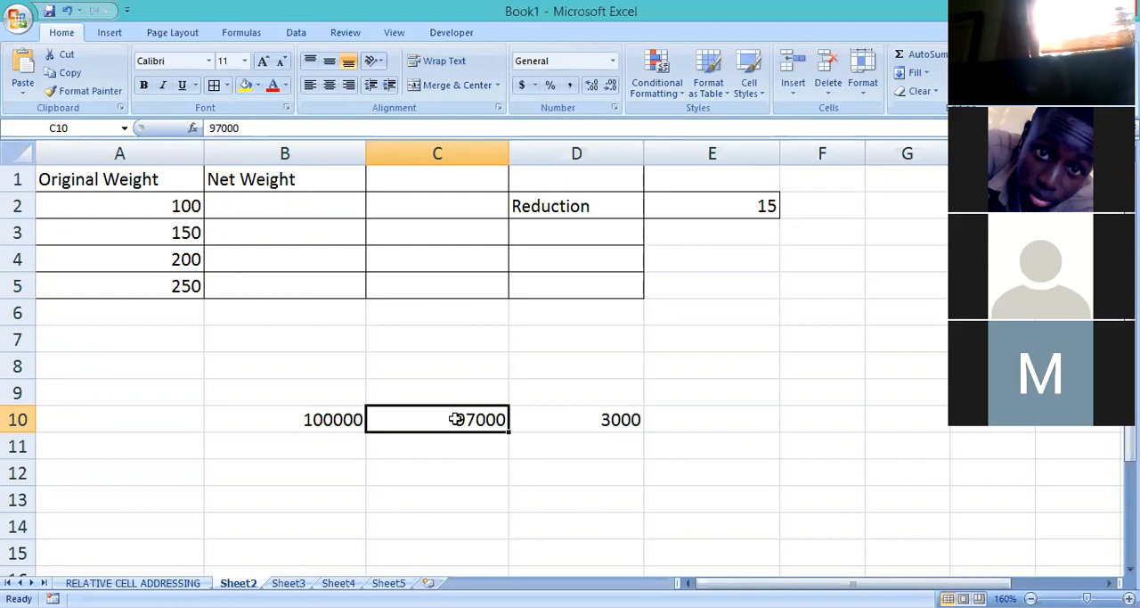
left_click_drag(316, 416, 562, 436)
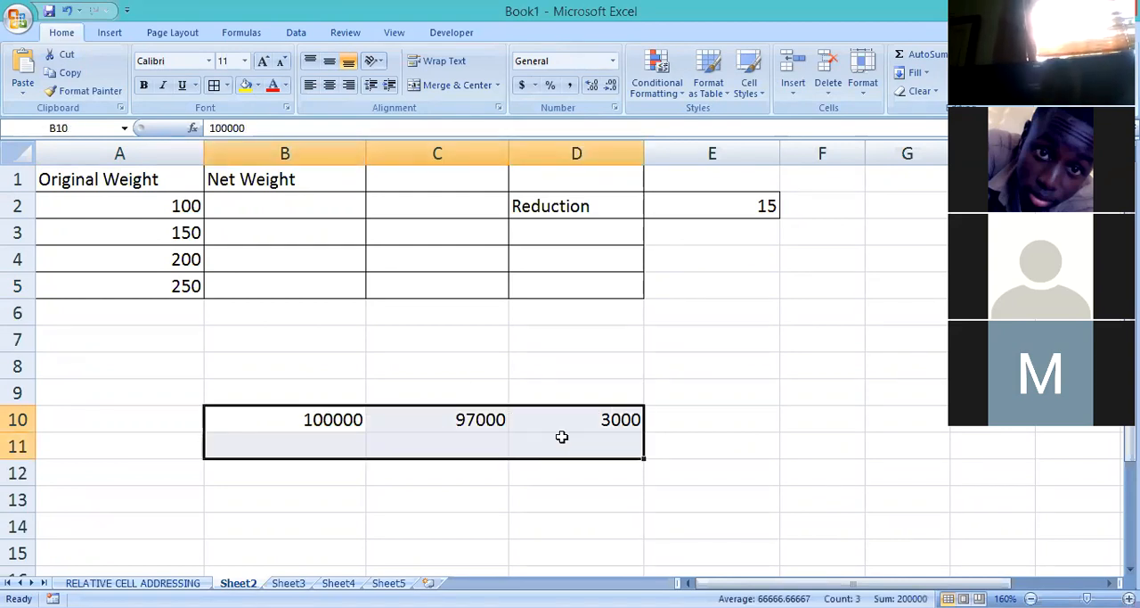
key("Delete")
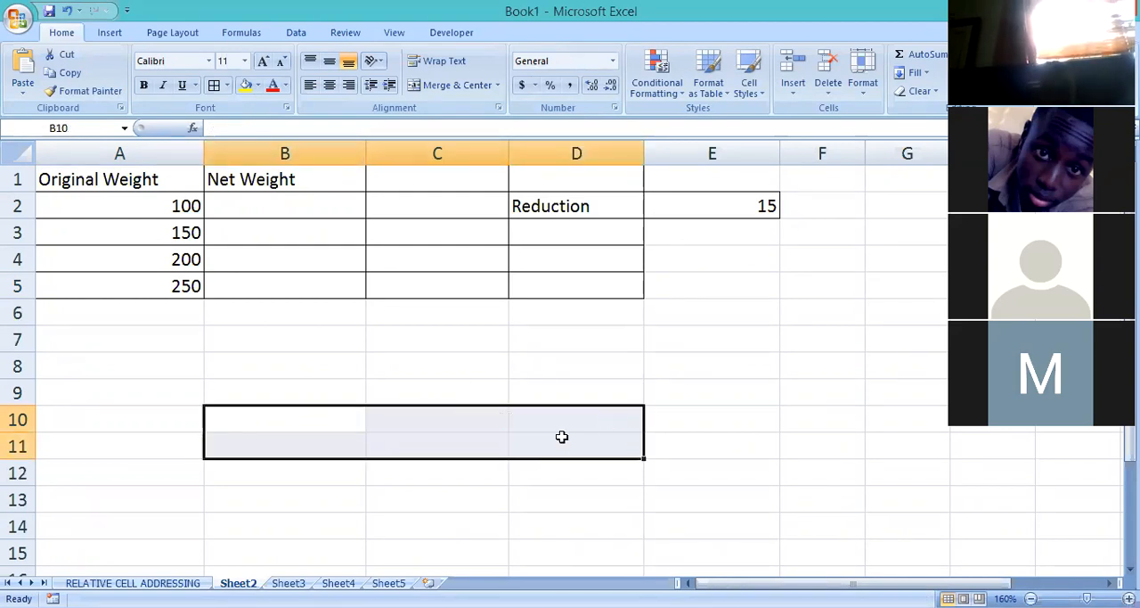
Examine the original weights in A2:A5, the empty Net Weight cells and the Reduction value in E2.
left_click(142, 239)
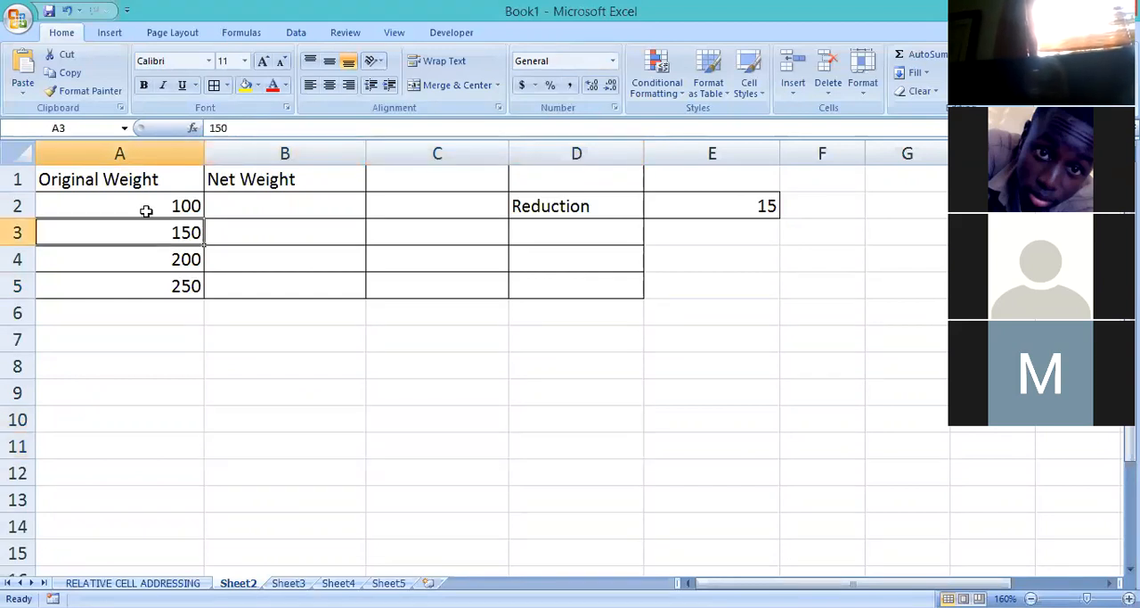
left_click(148, 211)
left_click(163, 297)
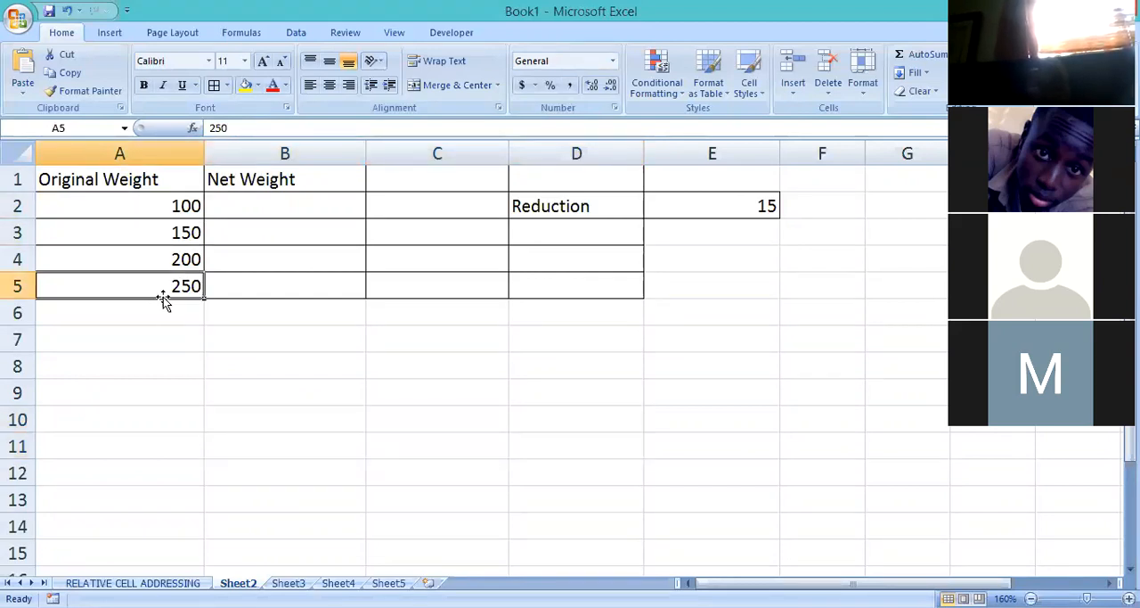
left_click(152, 217)
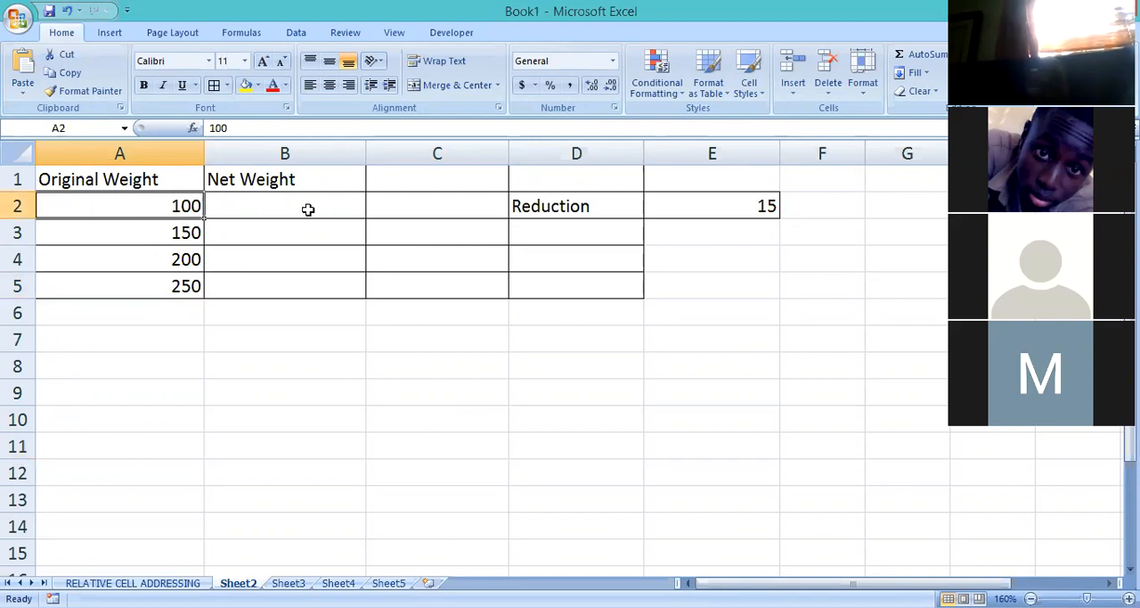
left_click(287, 210)
left_click(290, 234)
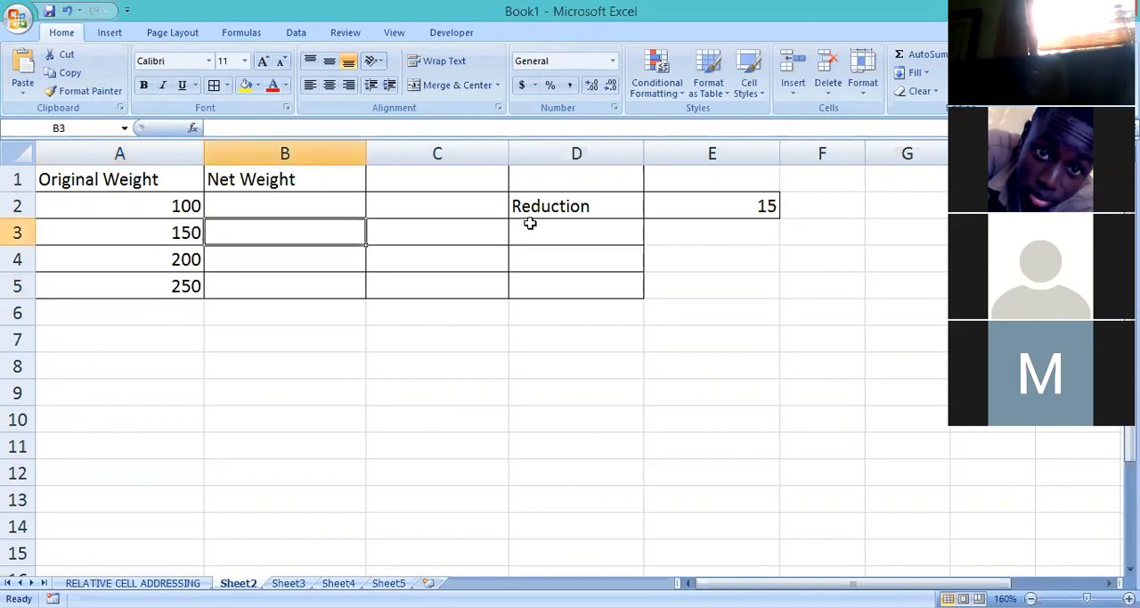
left_click_drag(564, 208, 697, 212)
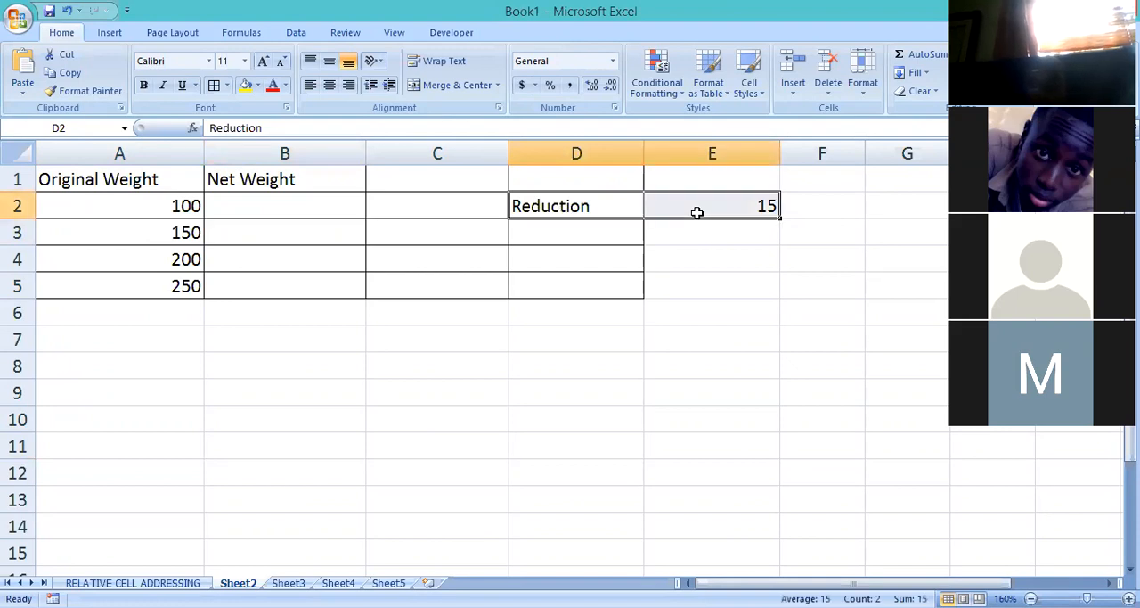
left_click(728, 330)
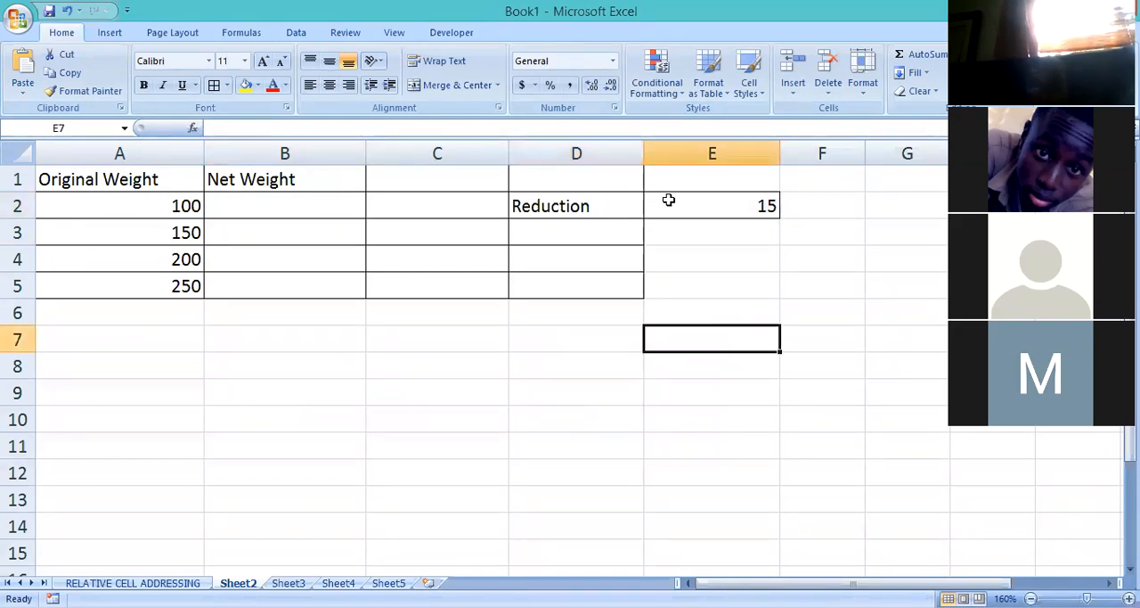
left_click(668, 200)
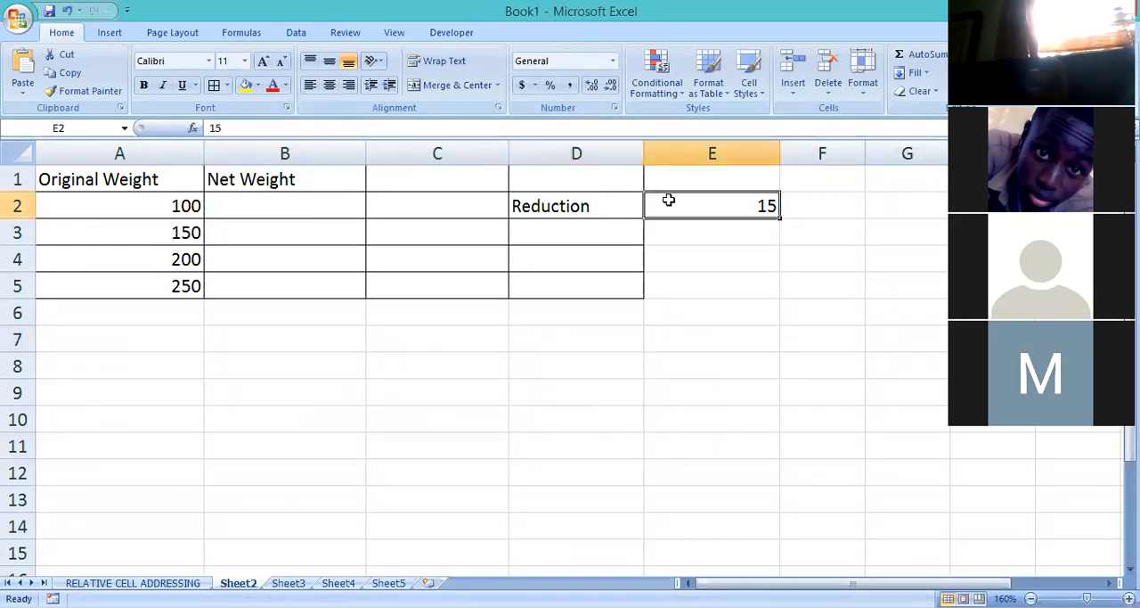
left_click(579, 207)
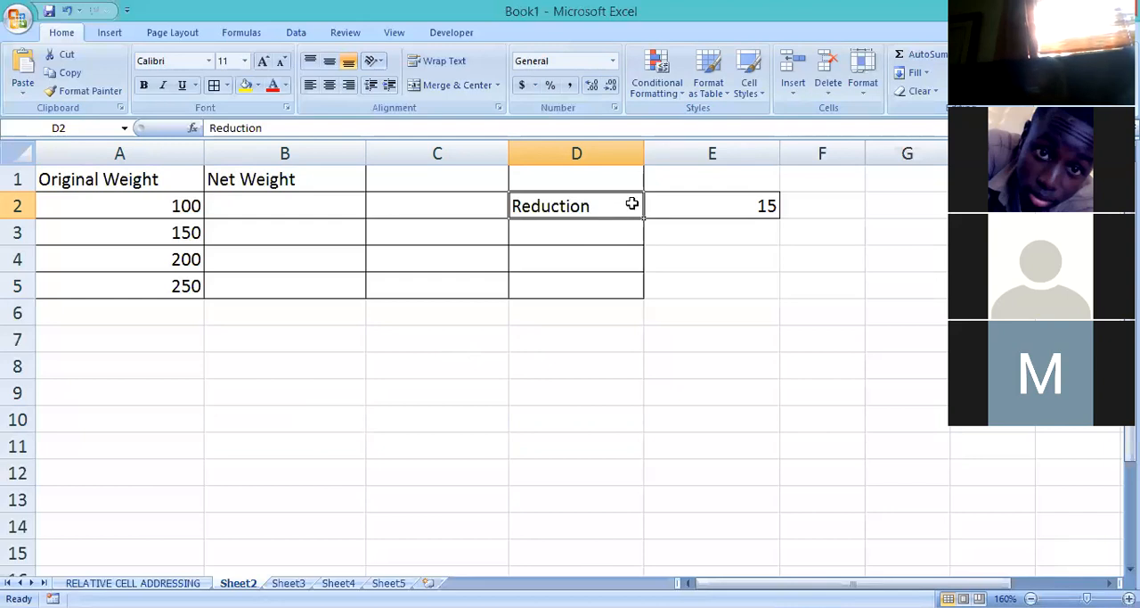
left_click(160, 210)
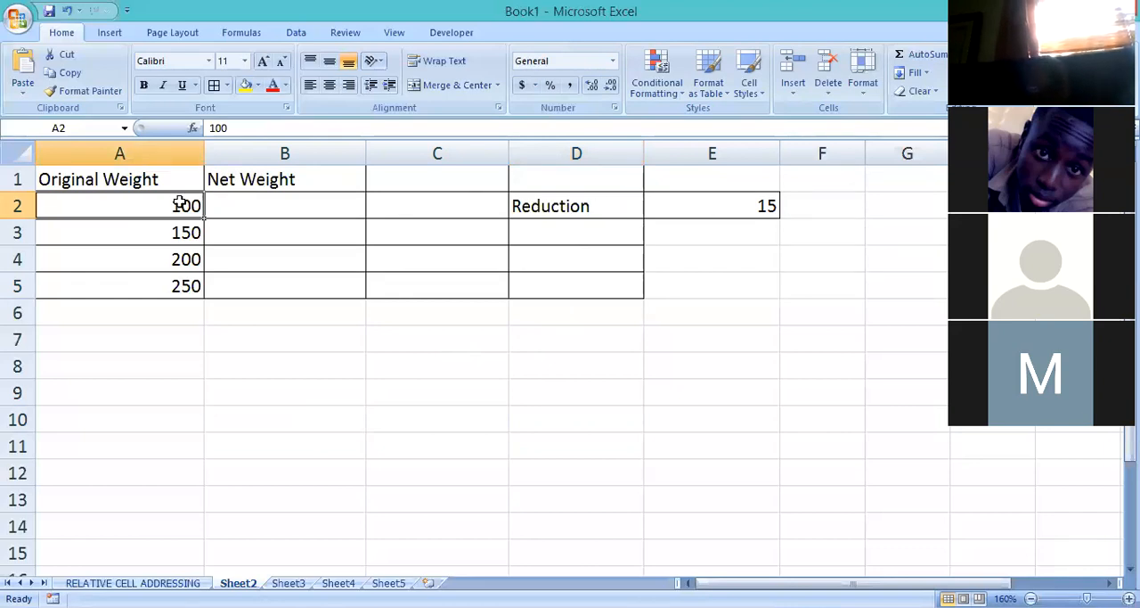
Enter the formula =A2-E2 in B2 to calculate the first net weight.
left_click(297, 207)
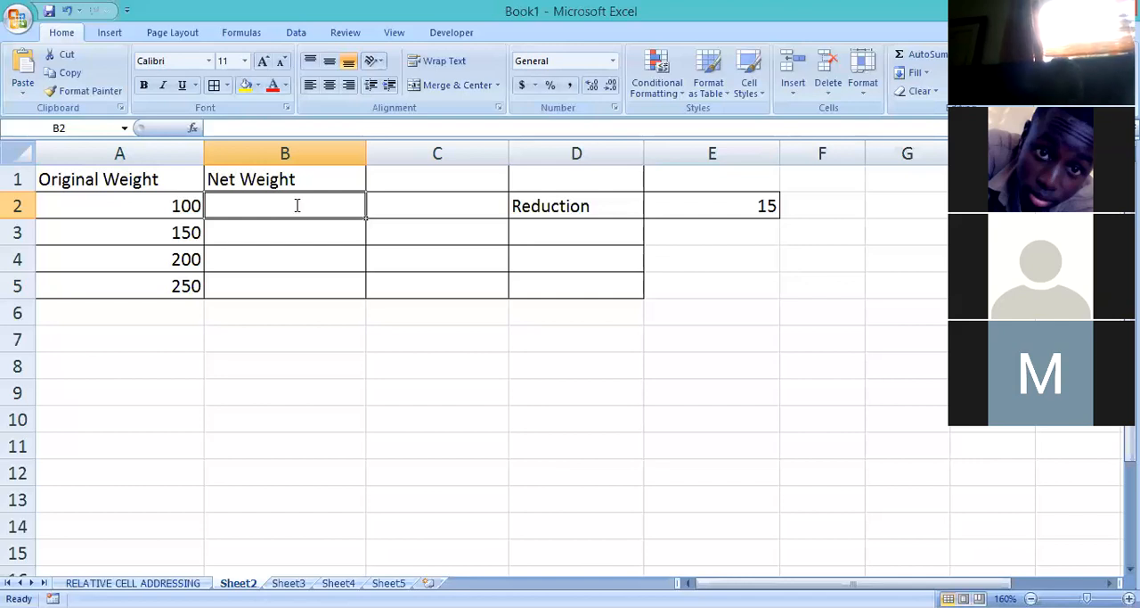
type("=")
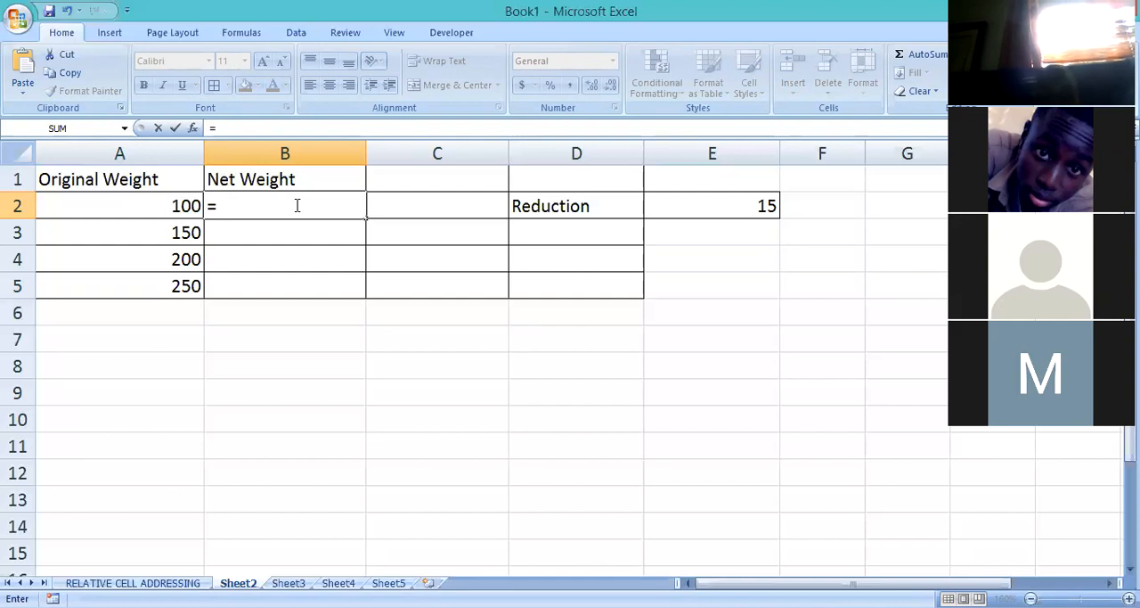
type("a2")
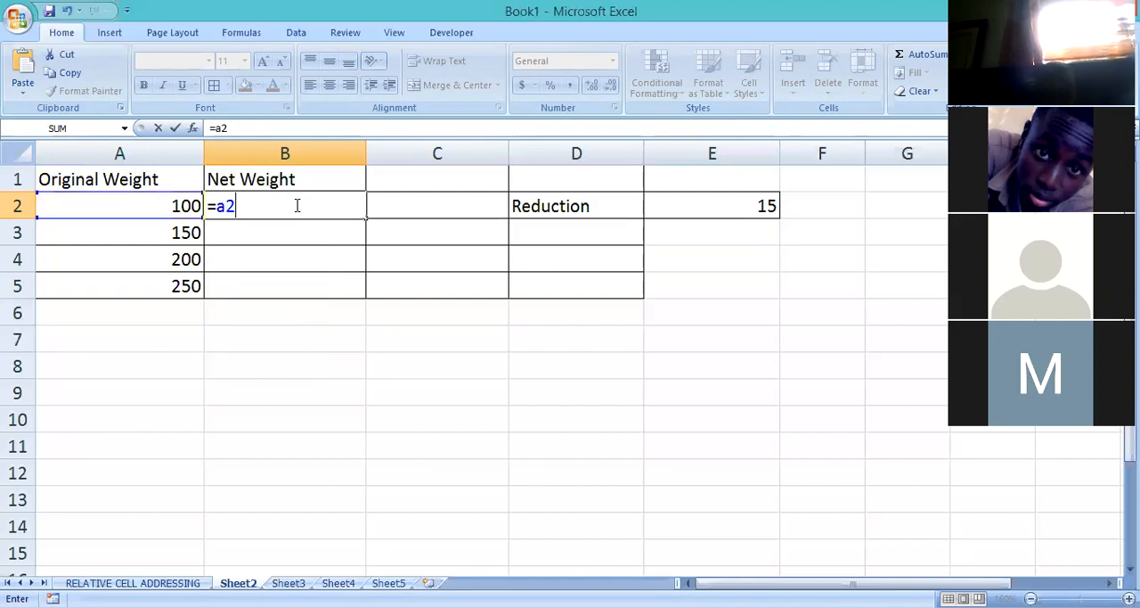
type("-")
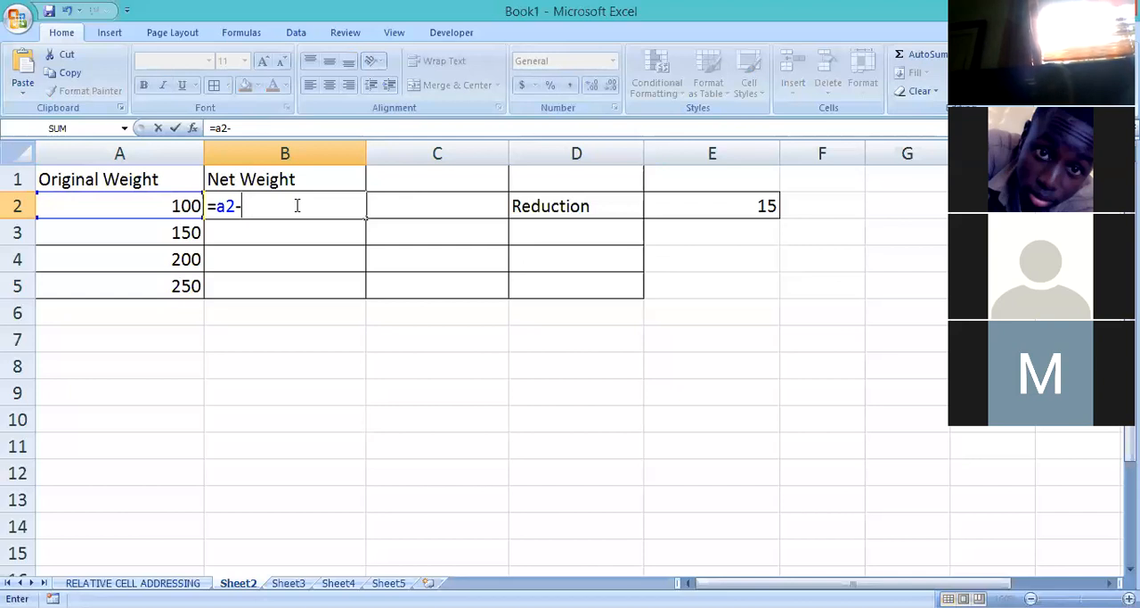
type("e2")
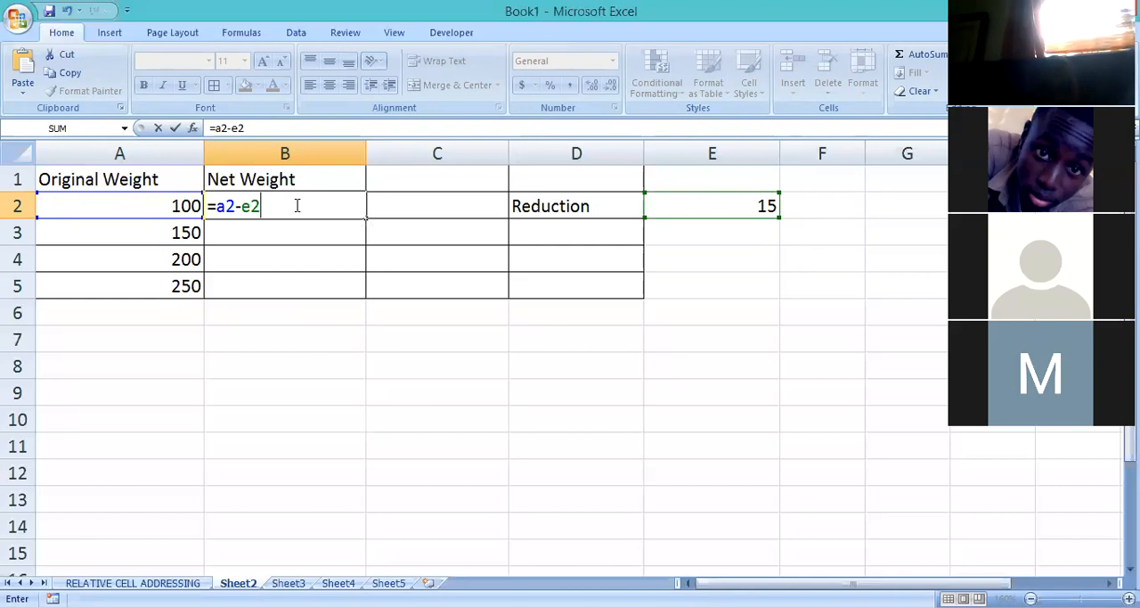
key("Return")
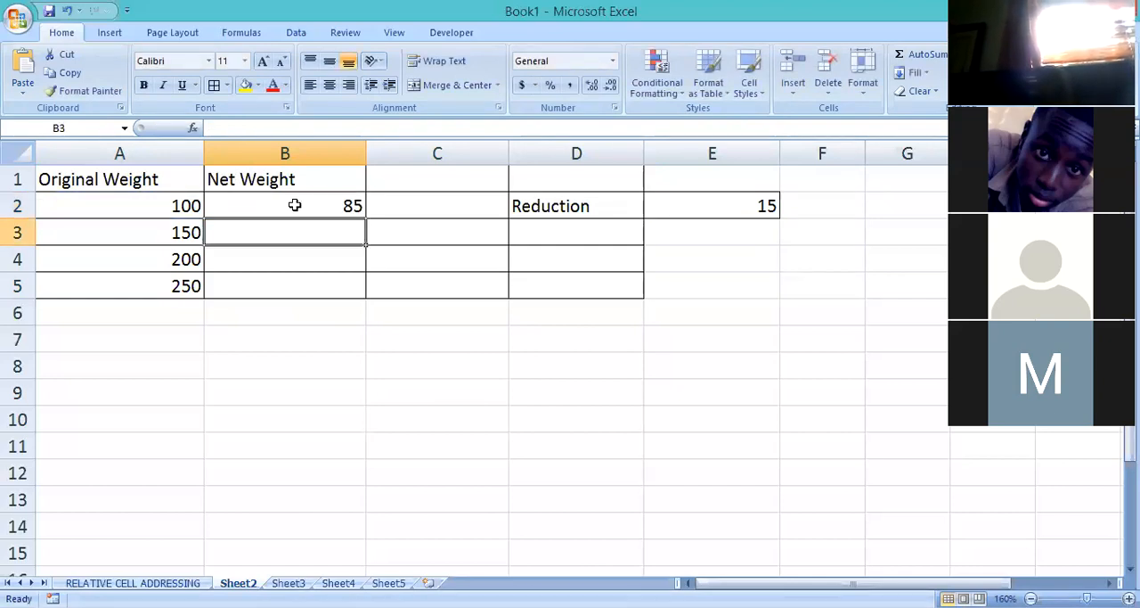
Fill the net weight formula in B2 down through B5.
left_click(295, 205)
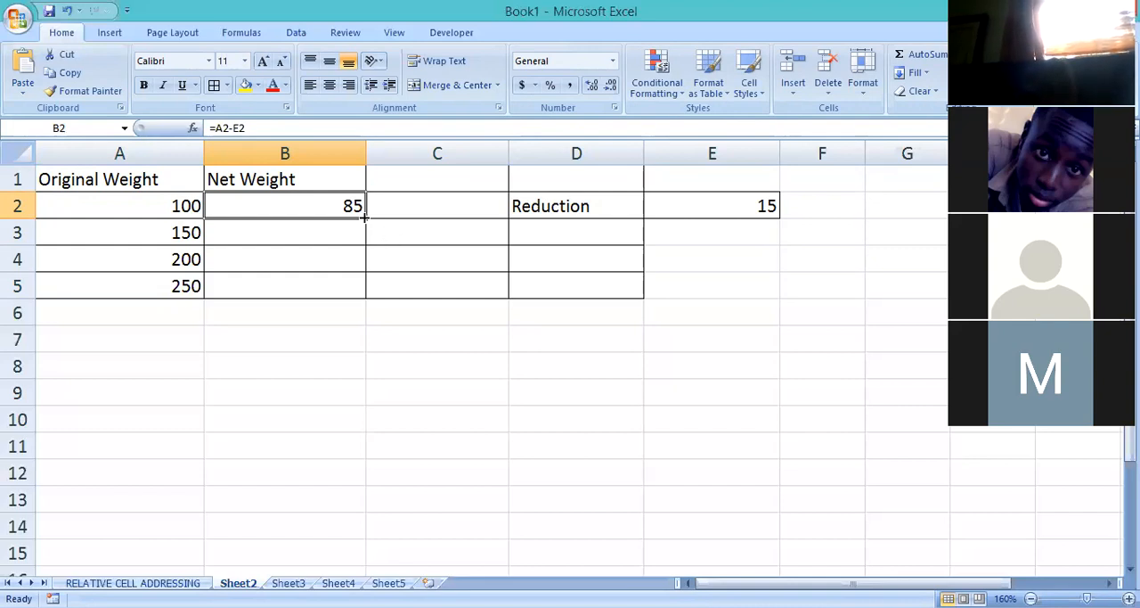
left_click_drag(364, 217, 361, 294)
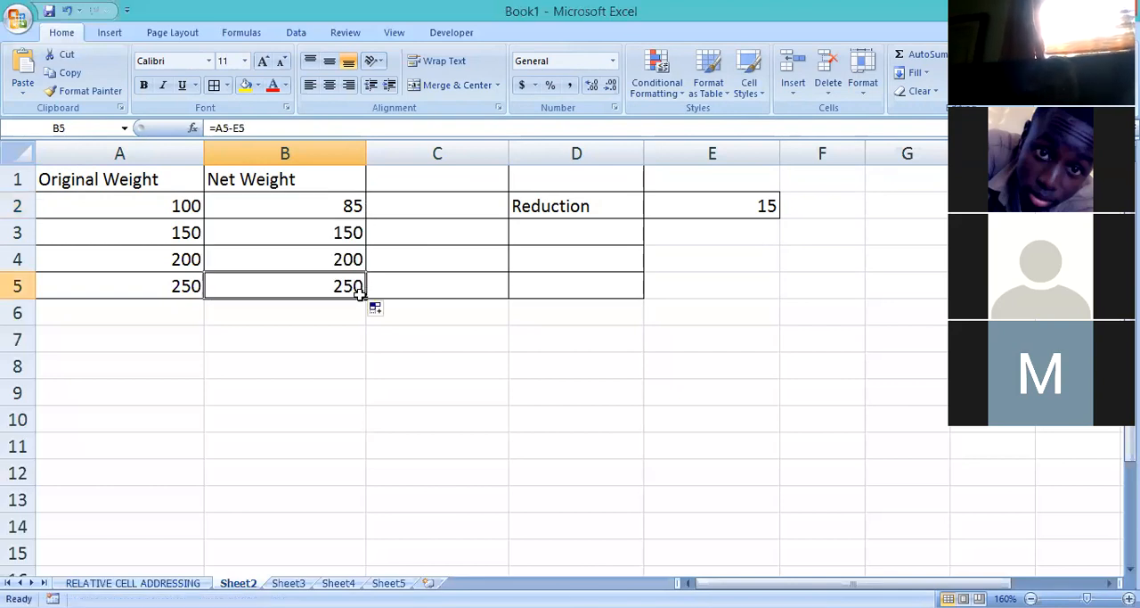
left_click(539, 381)
Inspect the copied net weight formulas in B3, B4 and B5.
left_click(346, 236)
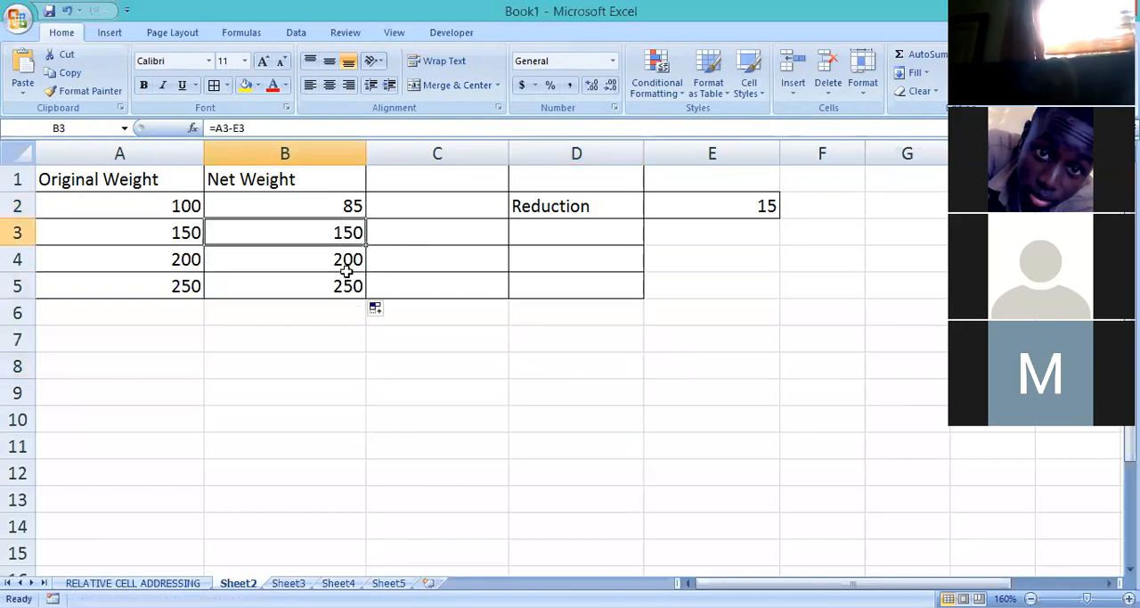
left_click(458, 308)
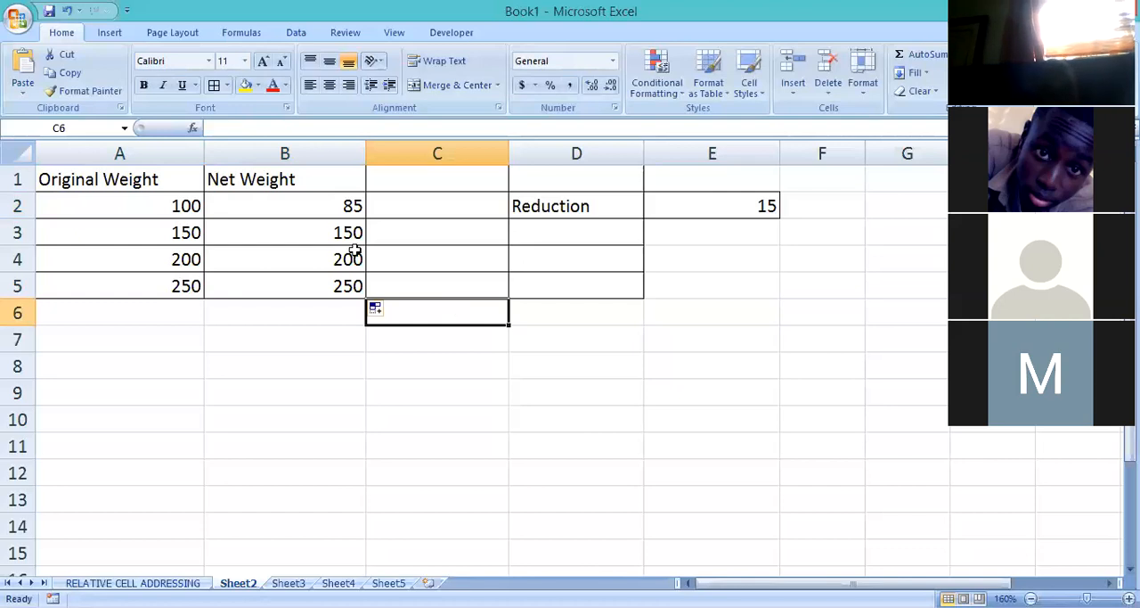
left_click(298, 228)
left_click(314, 260)
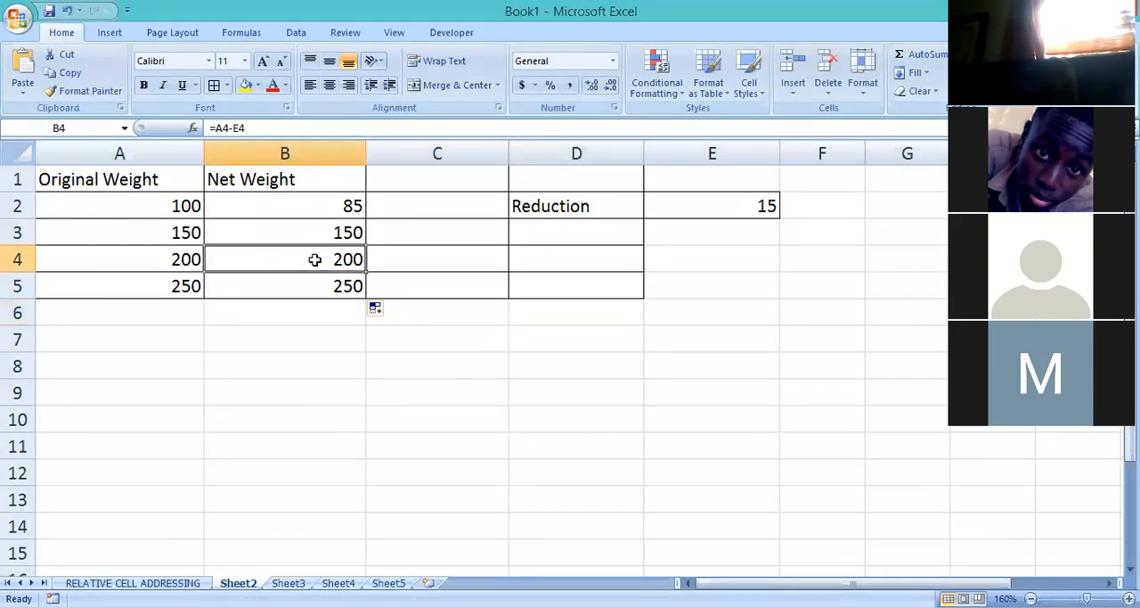
left_click(354, 292)
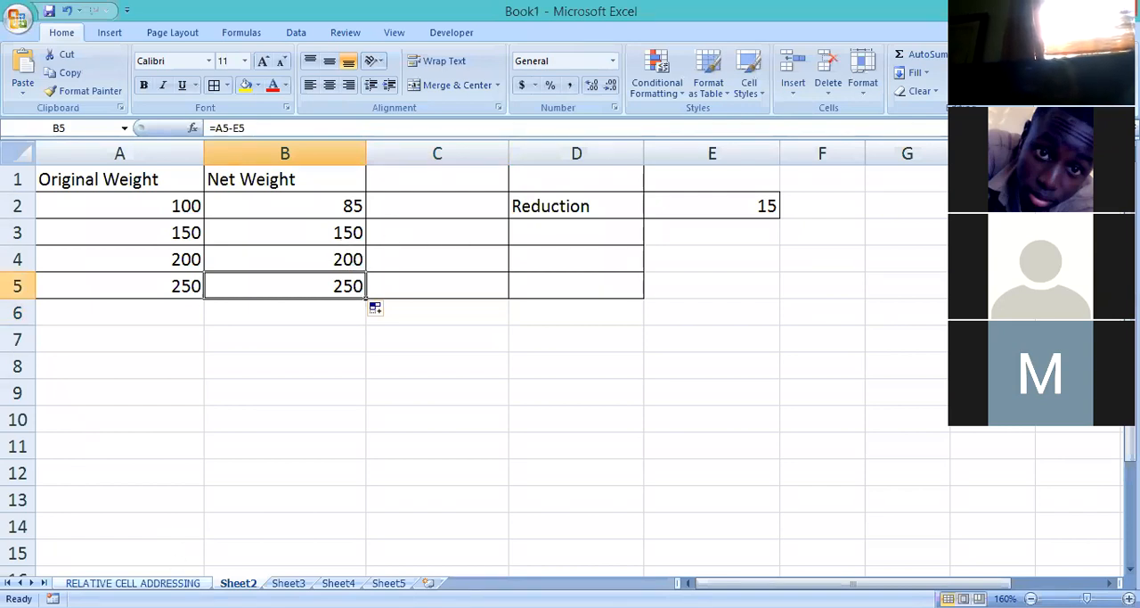
Review the Total formulas in E3:E5 on the RELATIVE CELL ADDRESSING sheet for comparison.
left_click(169, 582)
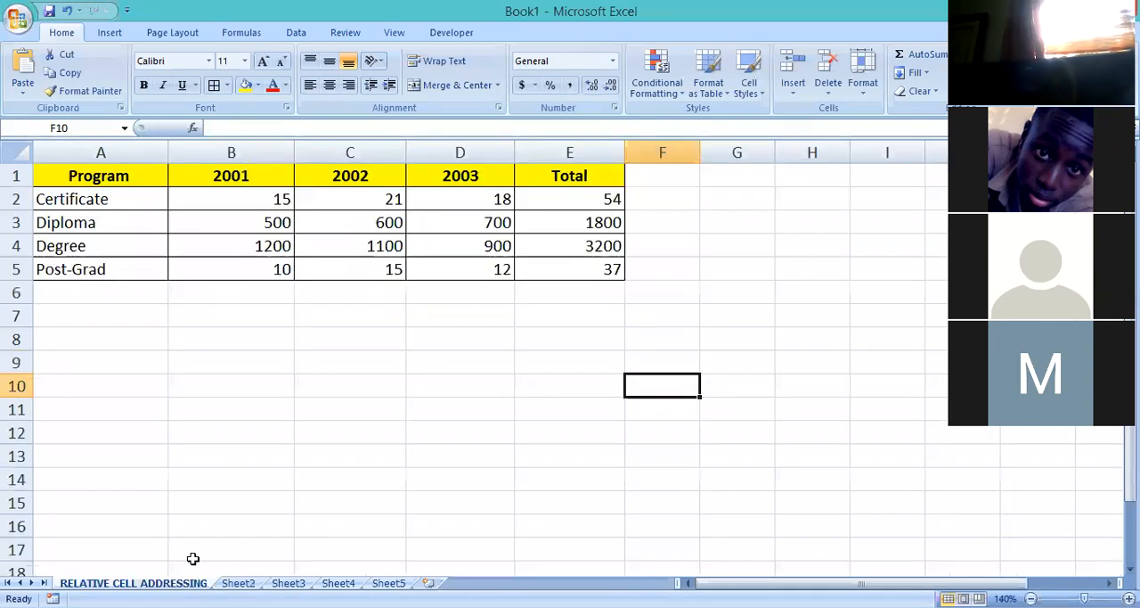
left_click(594, 222)
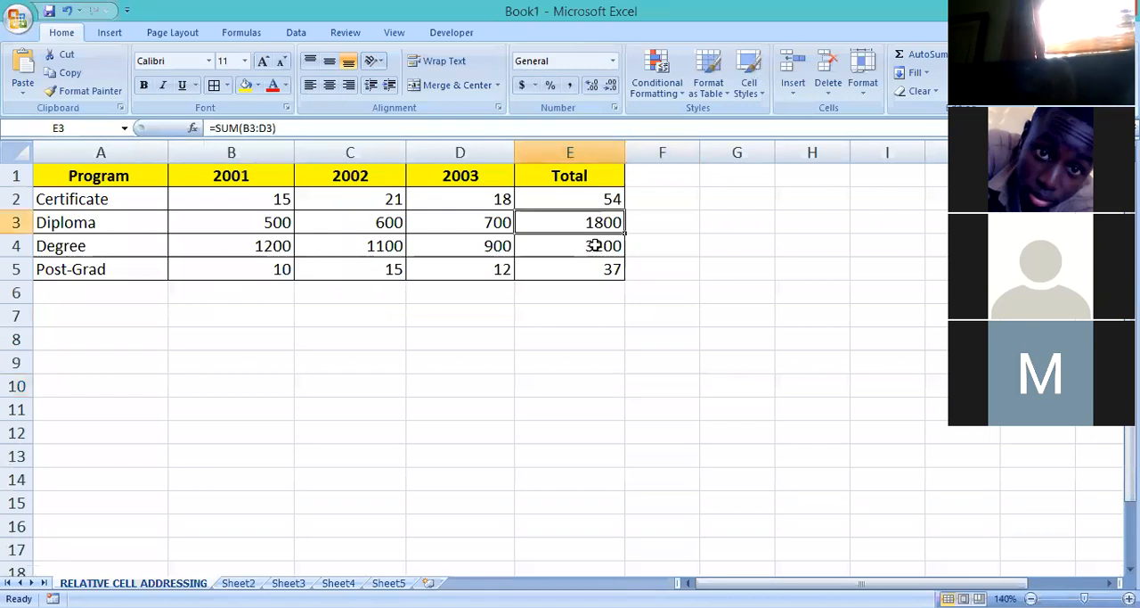
left_click(594, 245)
left_click(593, 267)
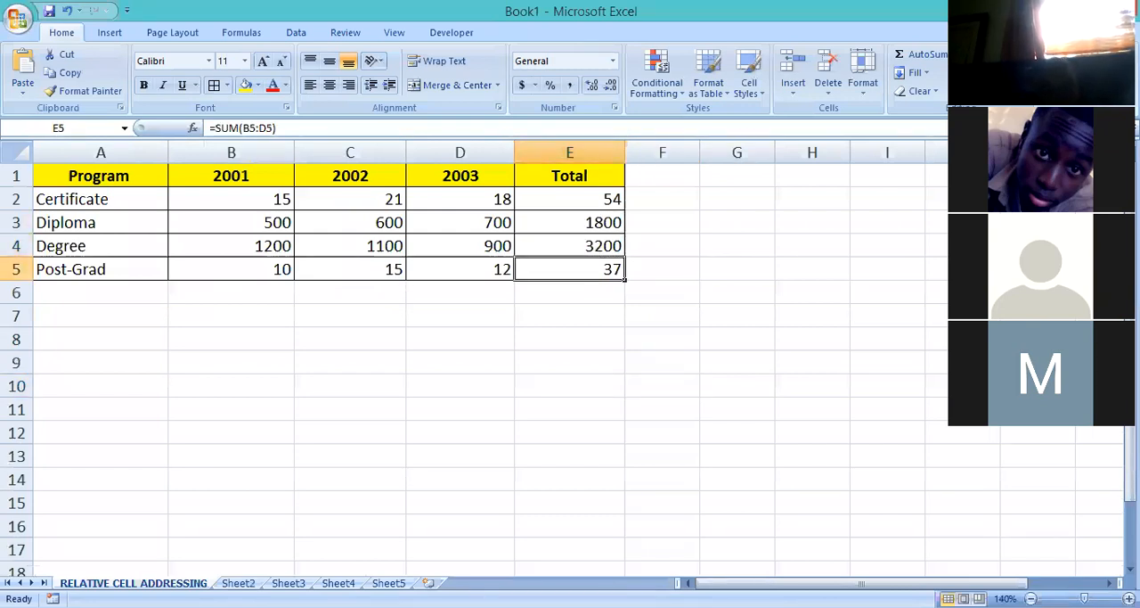
Return to Sheet2 and compare the net weight formula in B2 with the copied one in B3.
left_click(238, 583)
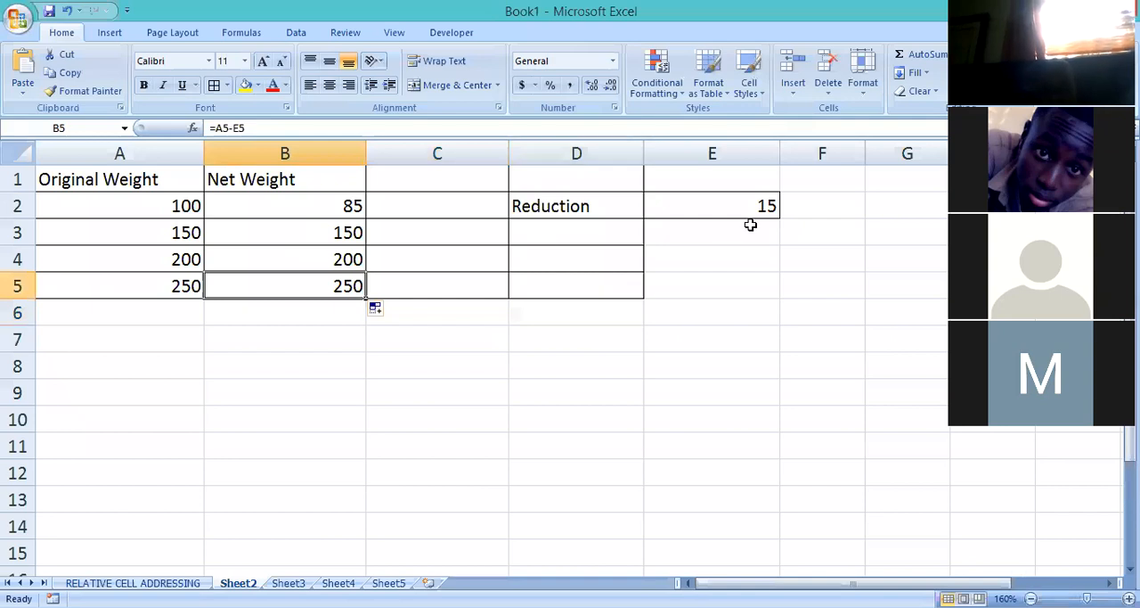
left_click(325, 230)
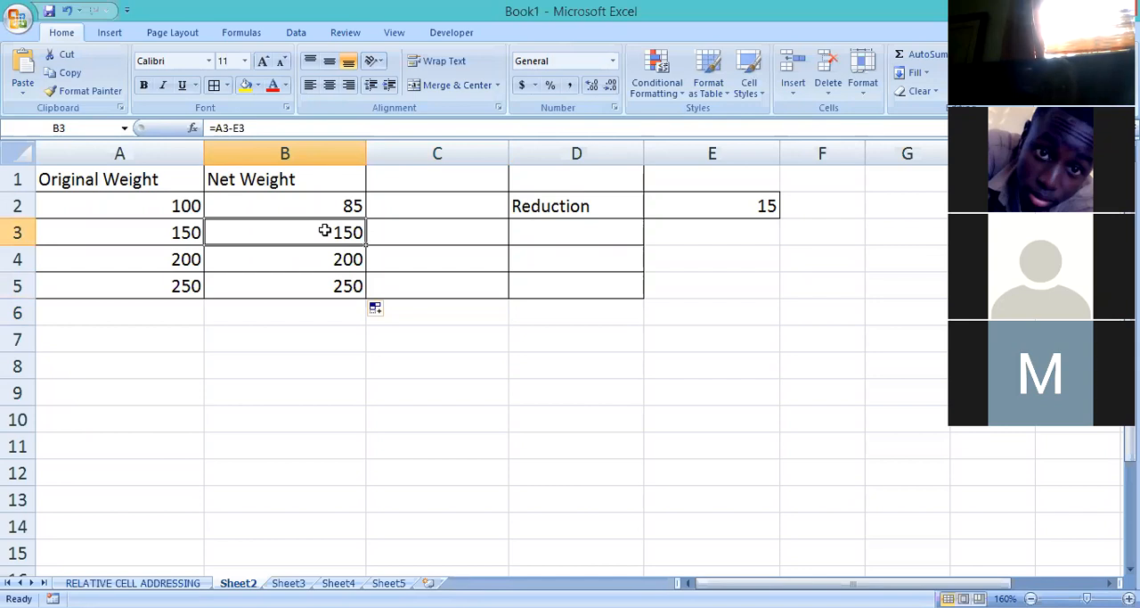
left_click(322, 207)
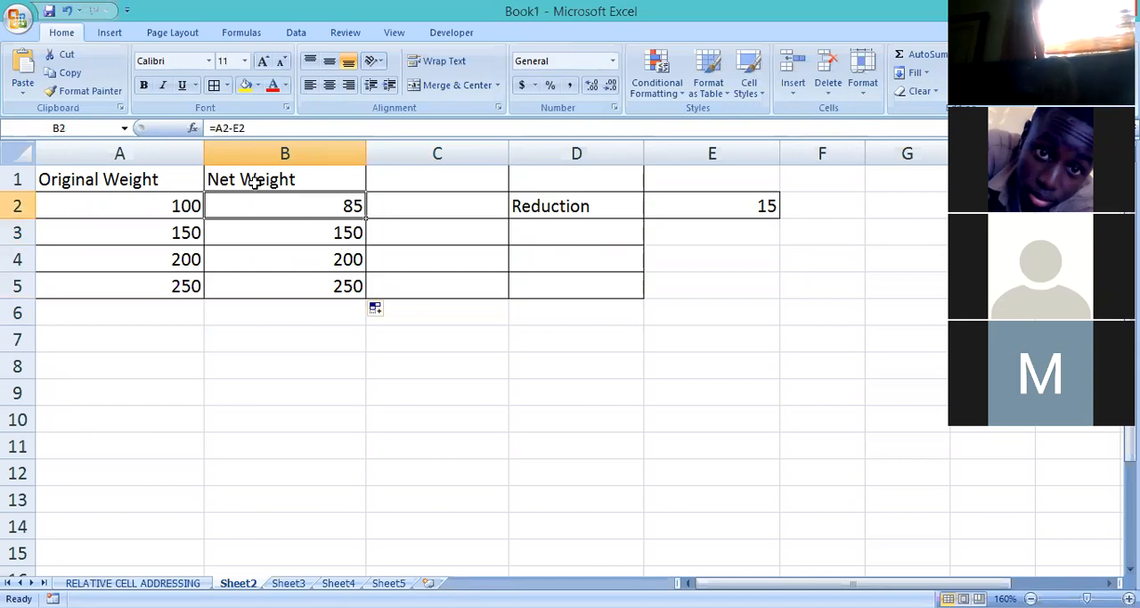
left_click(327, 234)
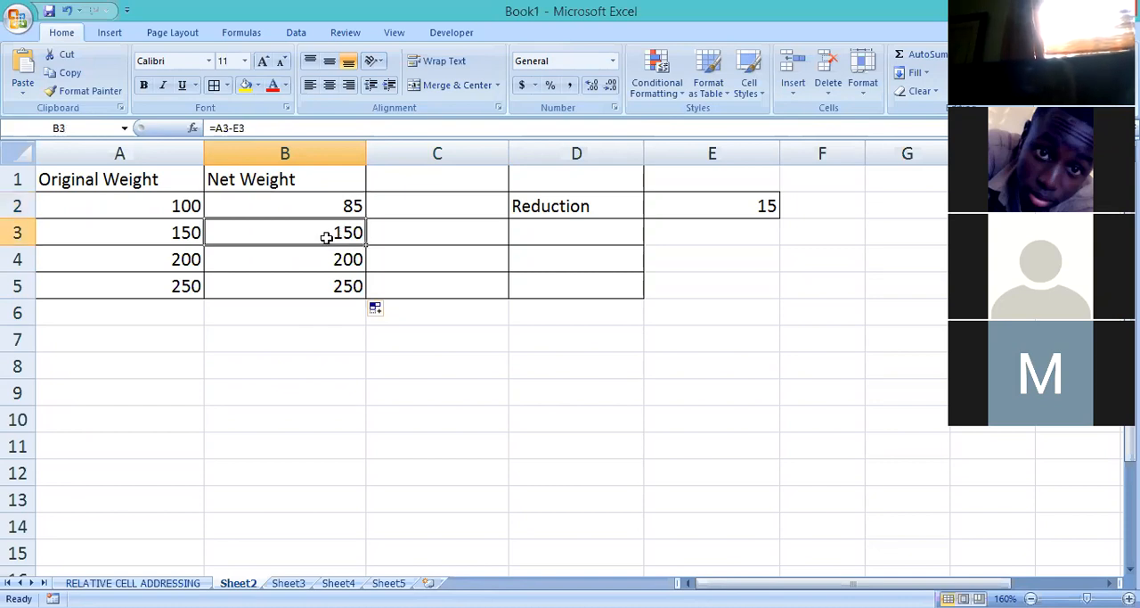
left_click(344, 206)
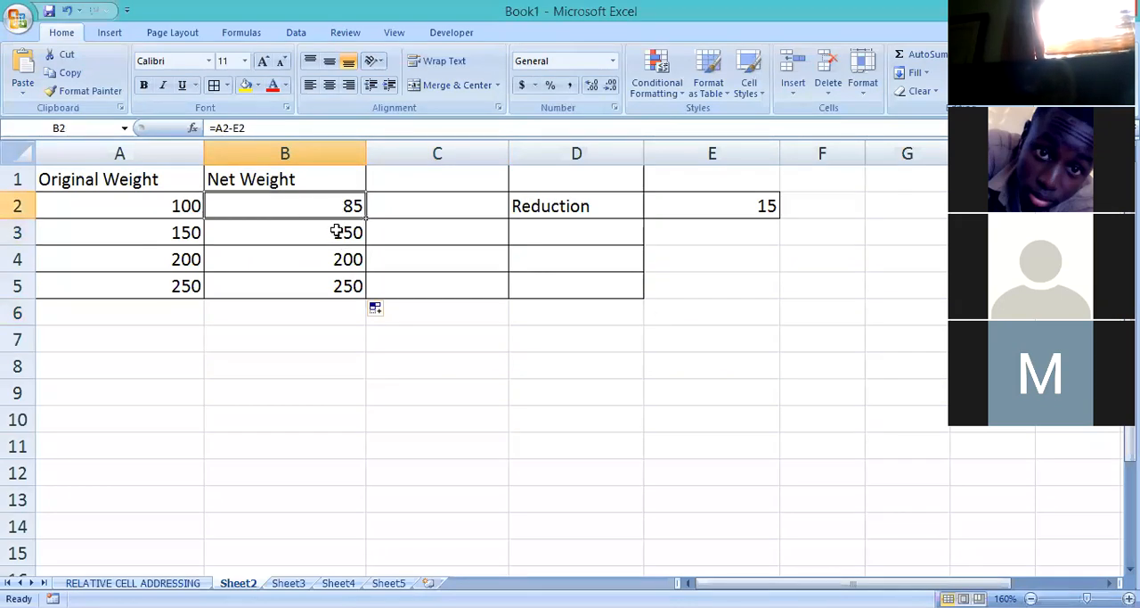
left_click(337, 232)
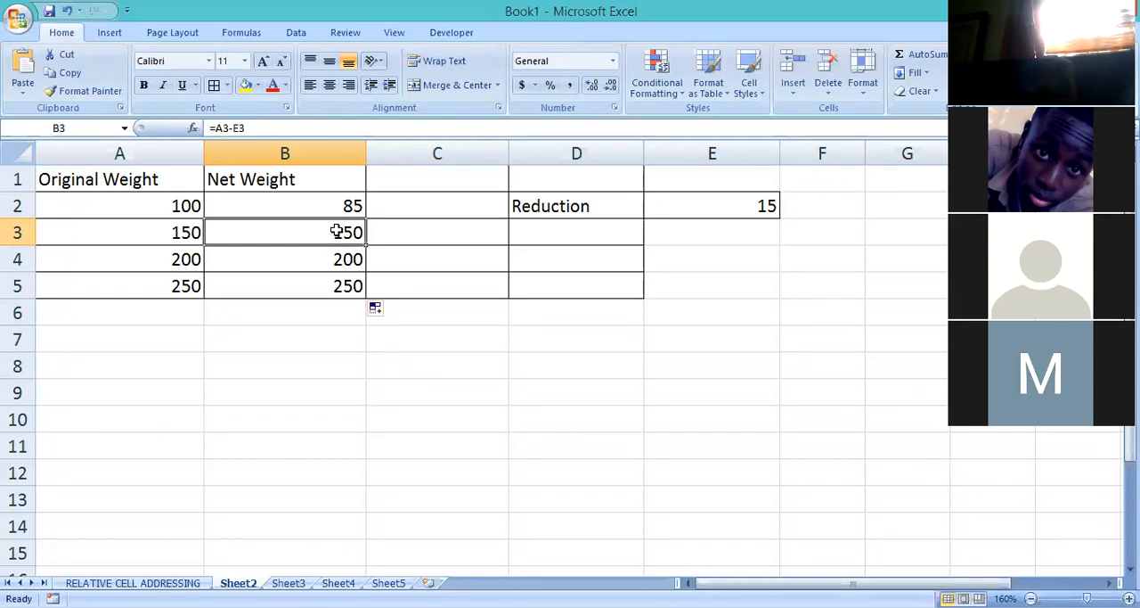
Compare the copied net weight formulas in B3:B5 with the cells E3:E5 that they reference.
left_click(342, 259)
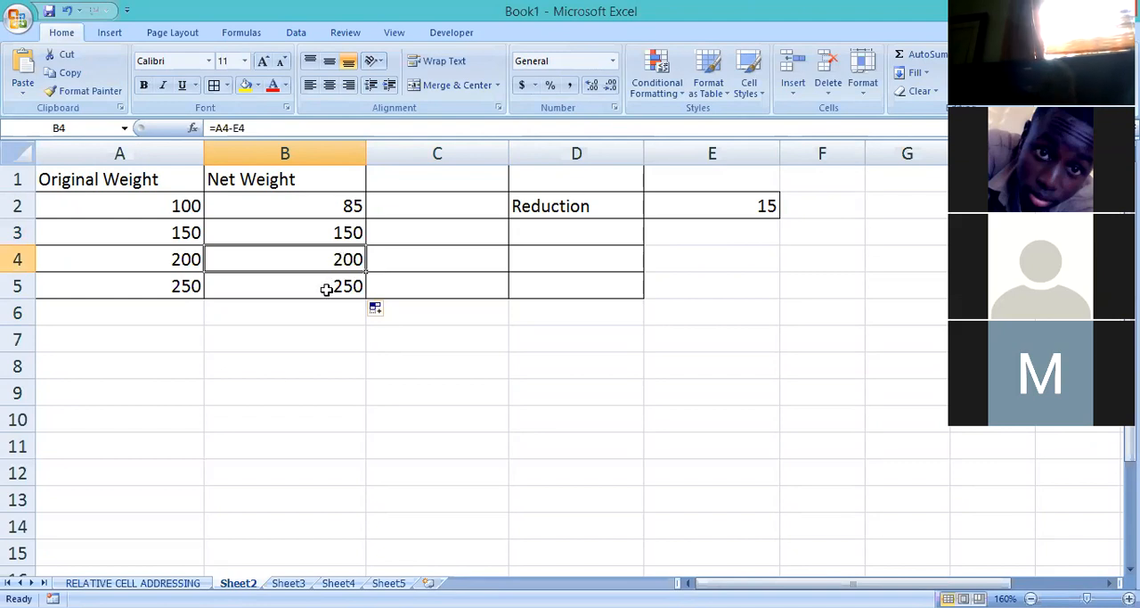
left_click(327, 289)
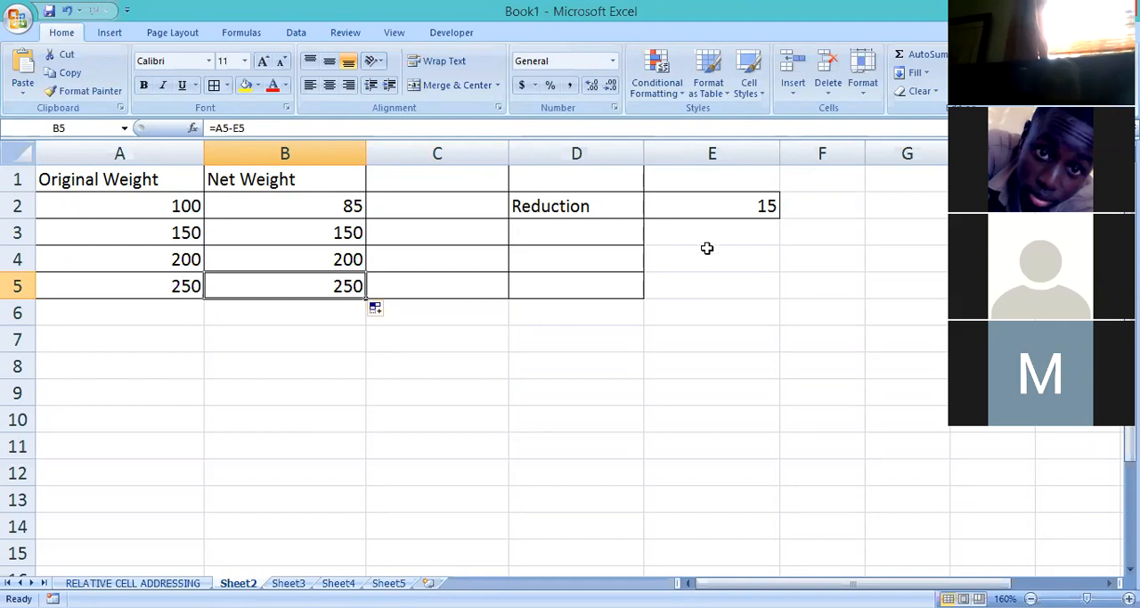
left_click(710, 288)
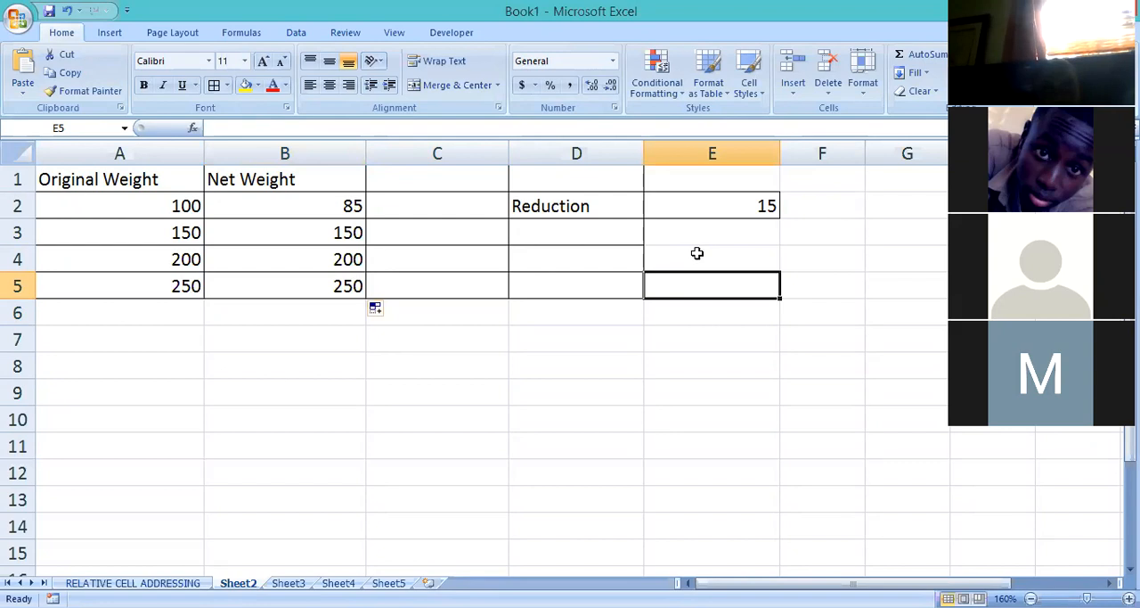
left_click(697, 253)
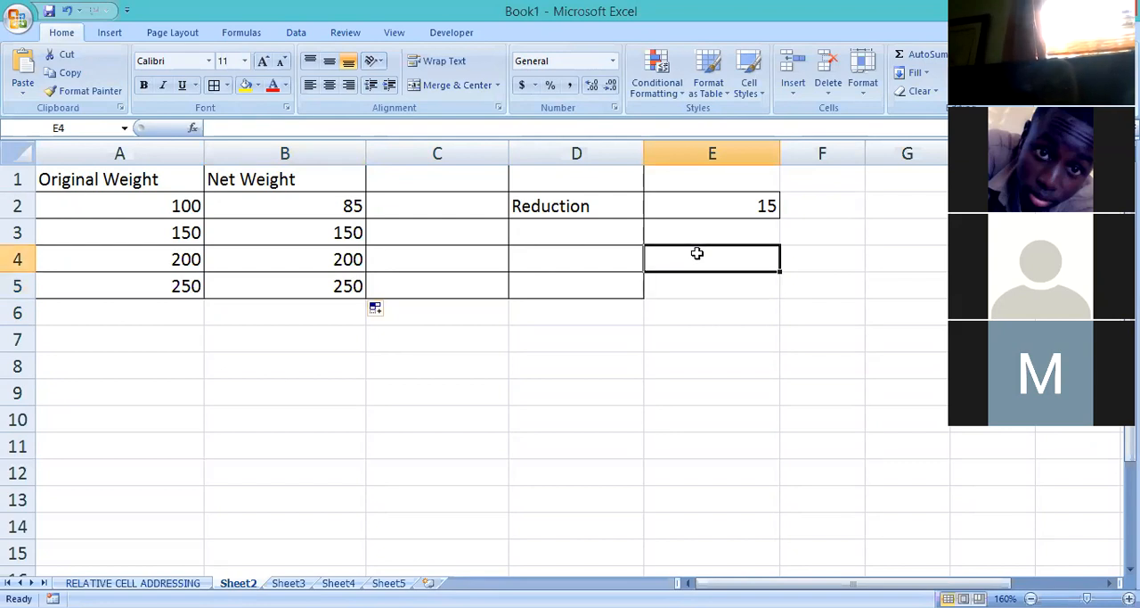
left_click(706, 227)
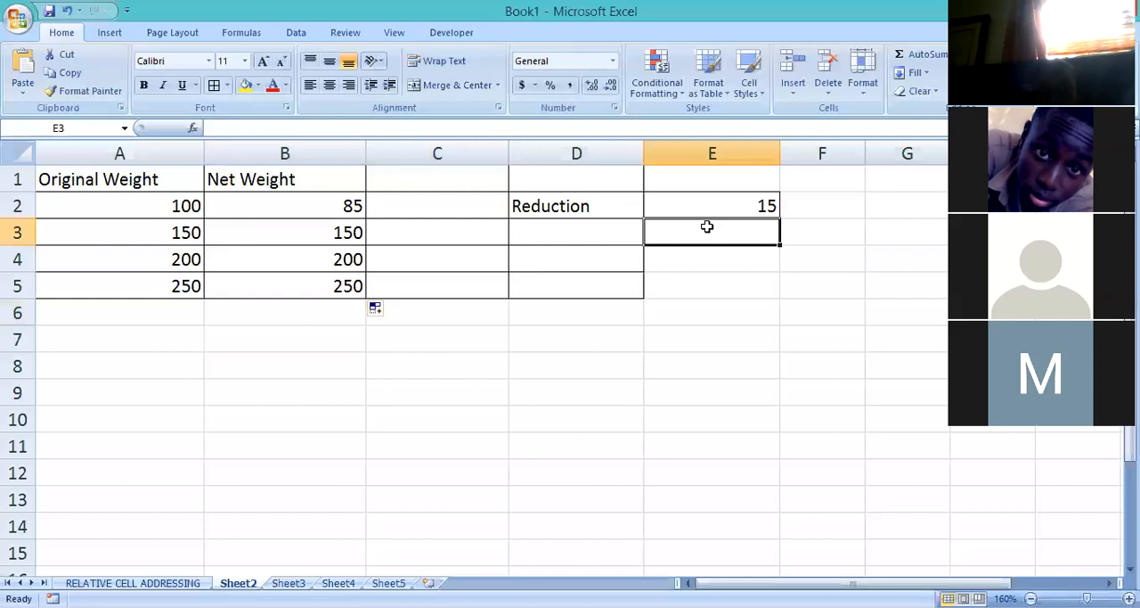
left_click(346, 229)
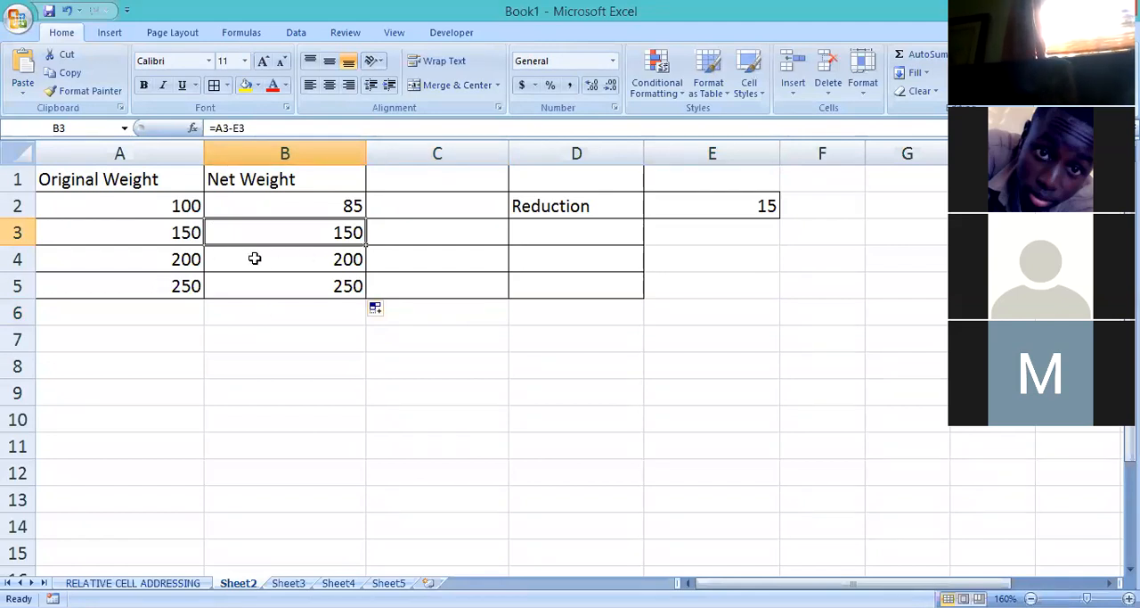
Clear the copied net weight formulas from B3, B4 and B5, keeping the one in B2.
left_click_drag(293, 234, 298, 287)
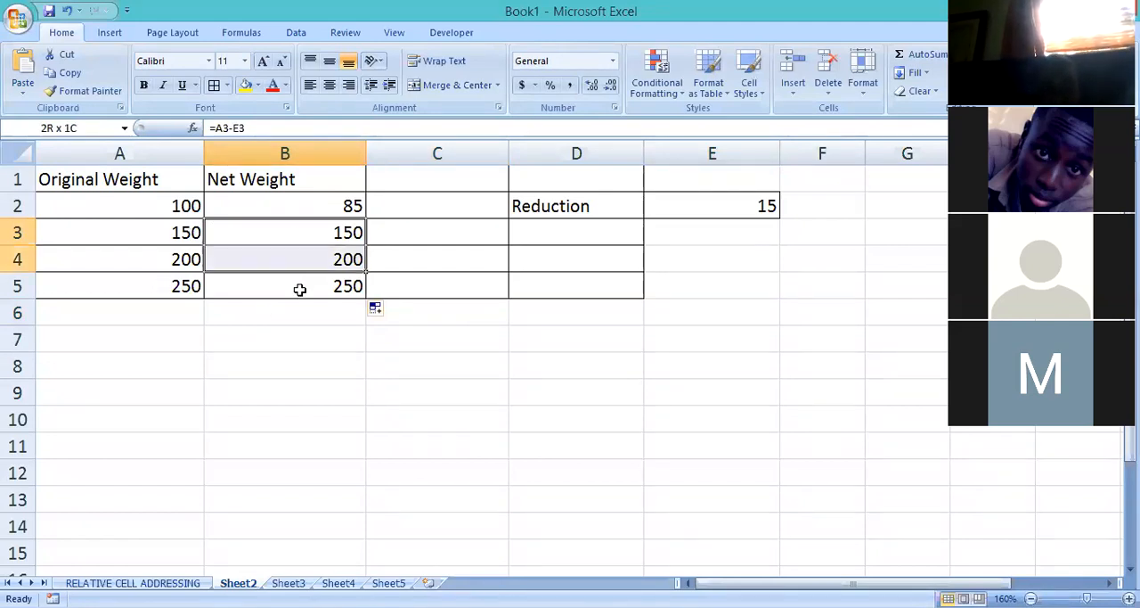
left_click(299, 289)
key("Delete")
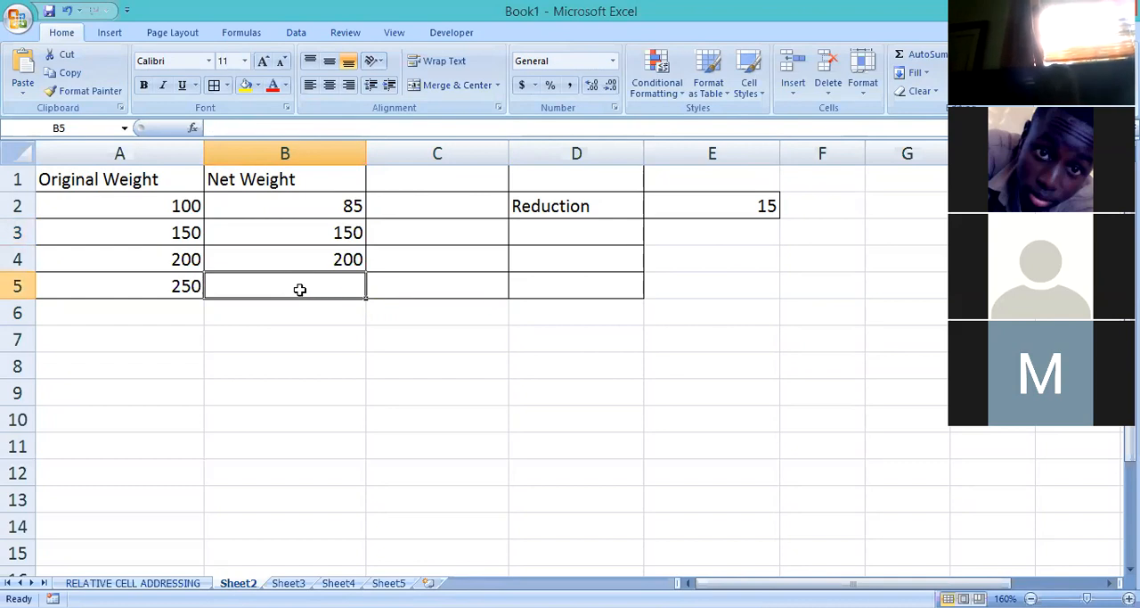
left_click(314, 235)
key("Delete")
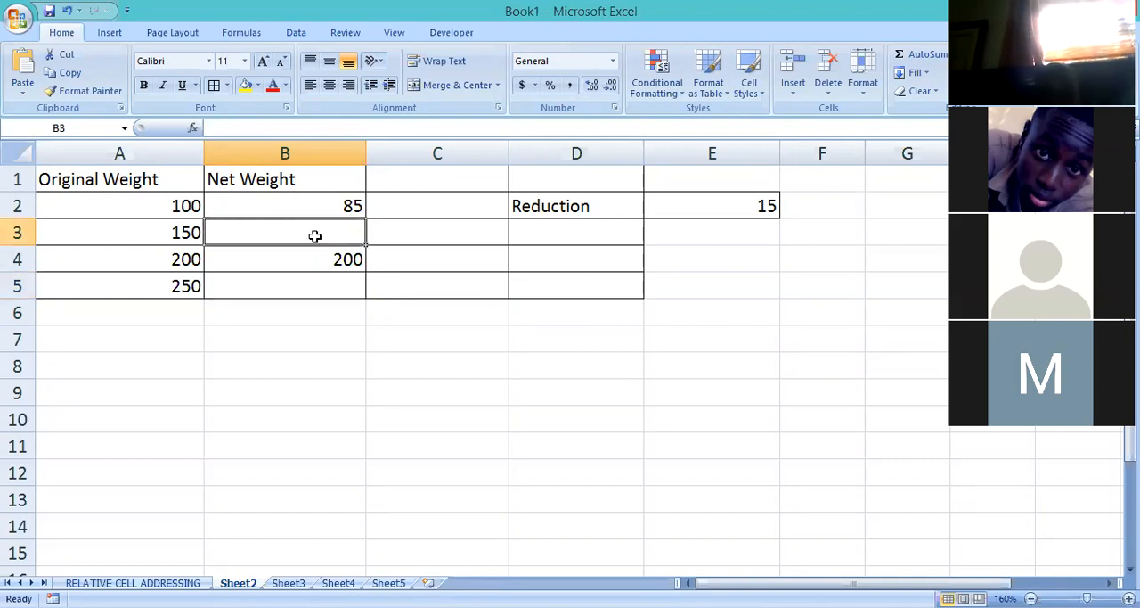
left_click(329, 257)
key("Delete")
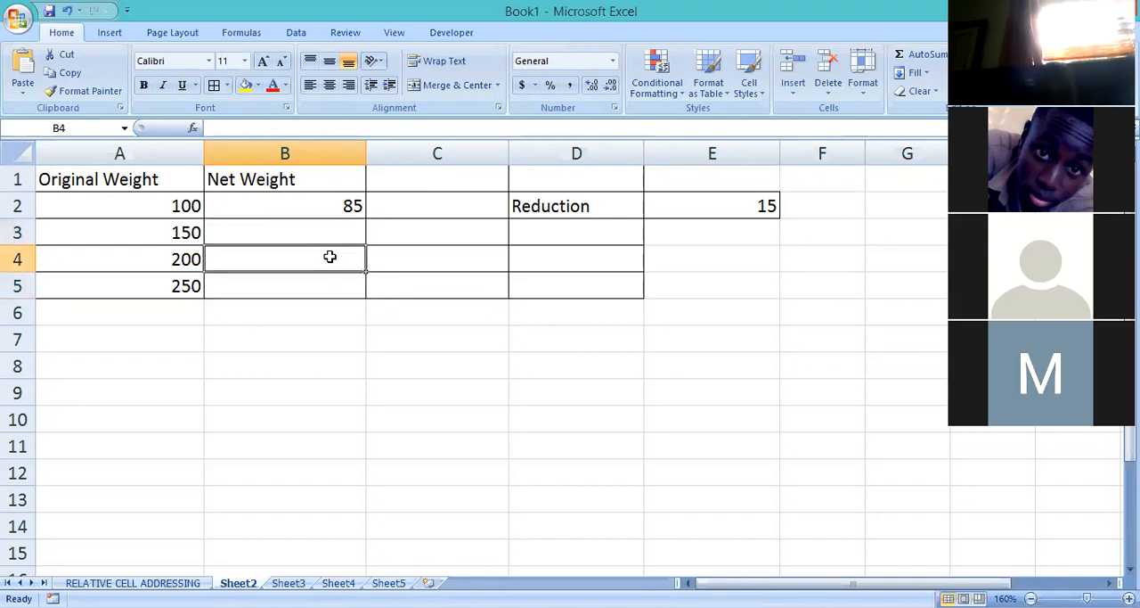
Make the Reduction reference in B2 absolute so that the net weight formula reads =A2-$E$2.
left_click(358, 205)
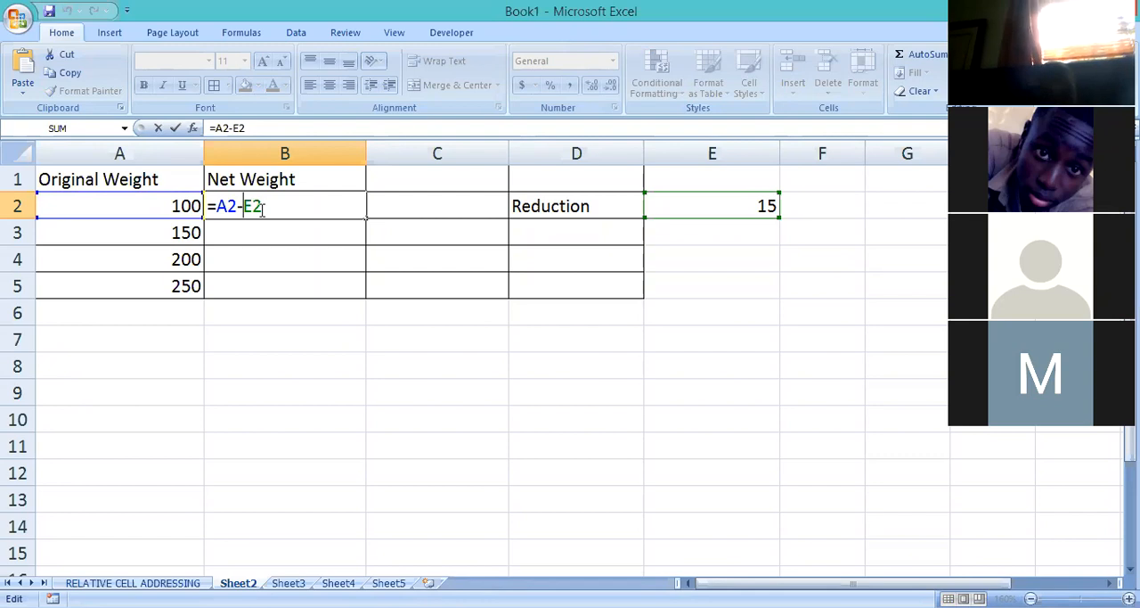
type("$E")
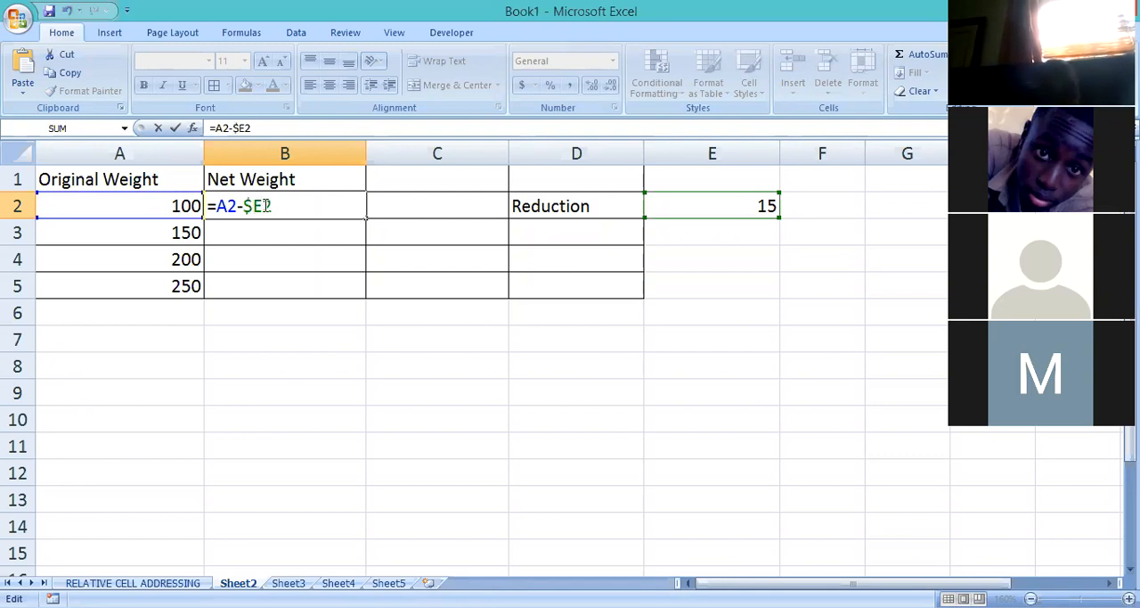
type("$")
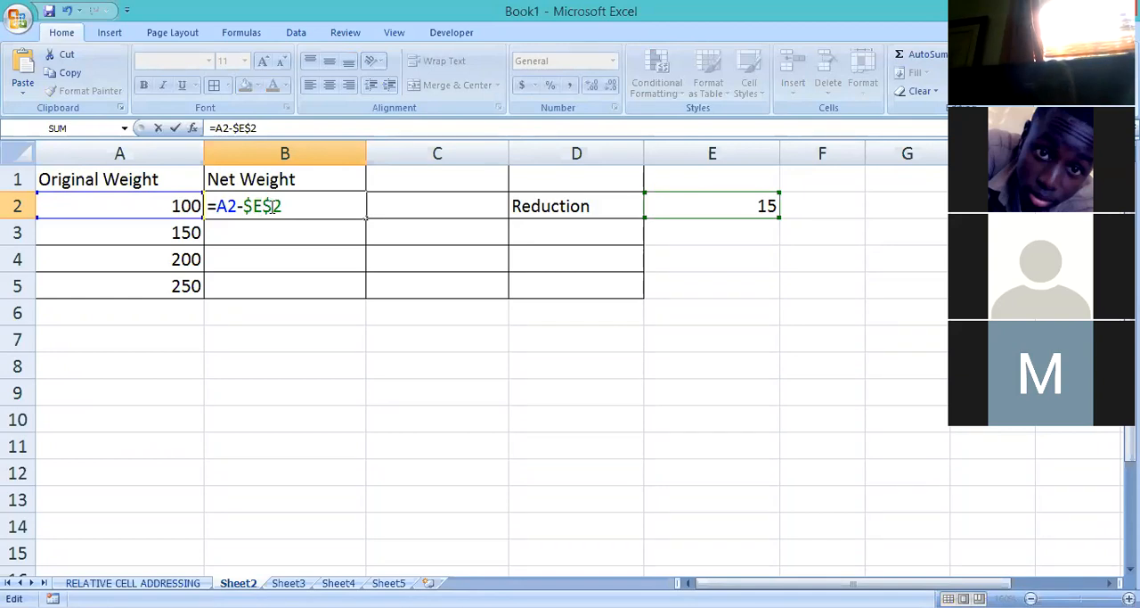
key("Return")
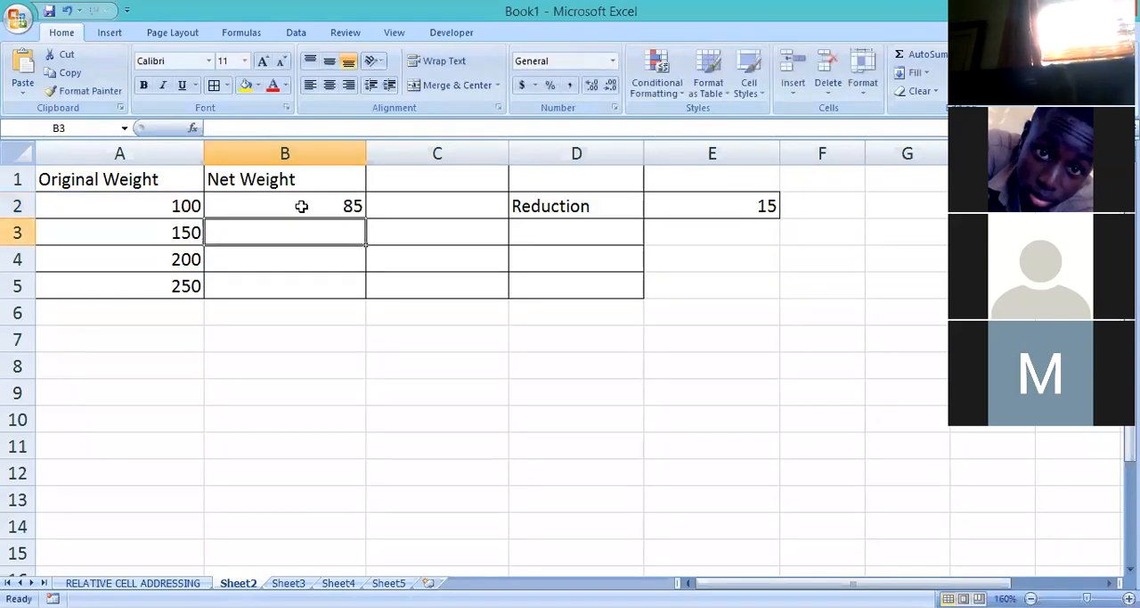
Fill the absolute-reference net weight formula in B2 down through B5.
left_click(327, 212)
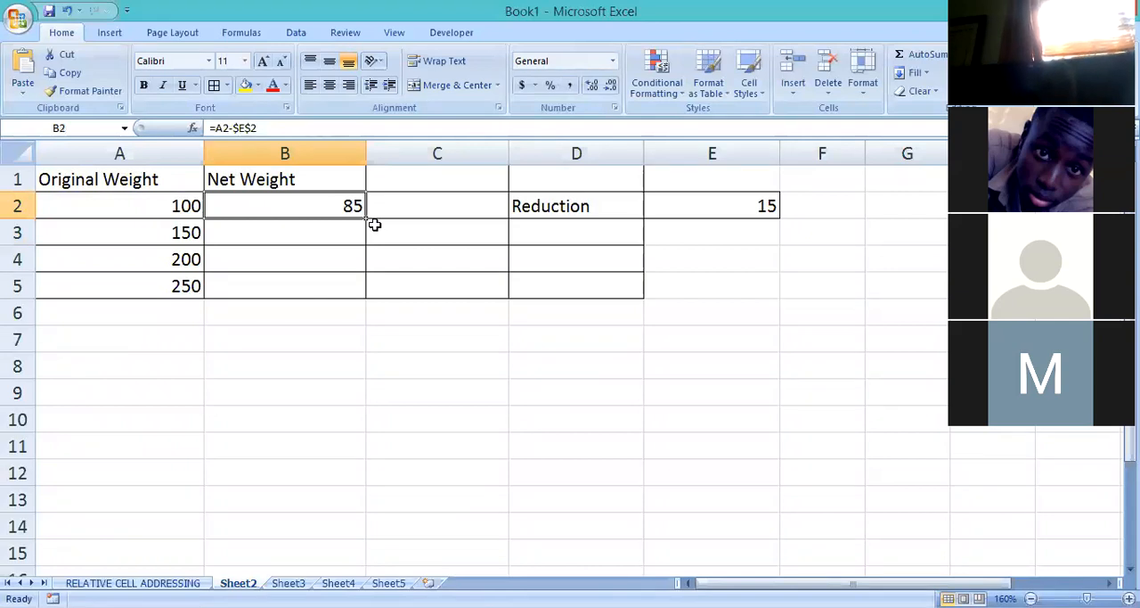
left_click_drag(367, 217, 362, 299)
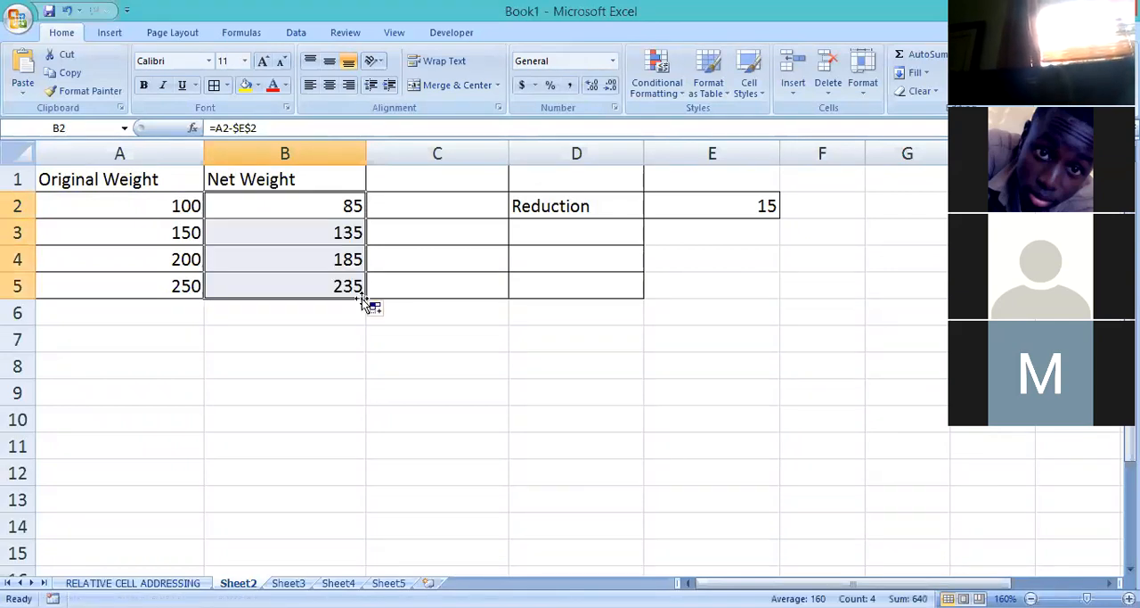
left_click(473, 265)
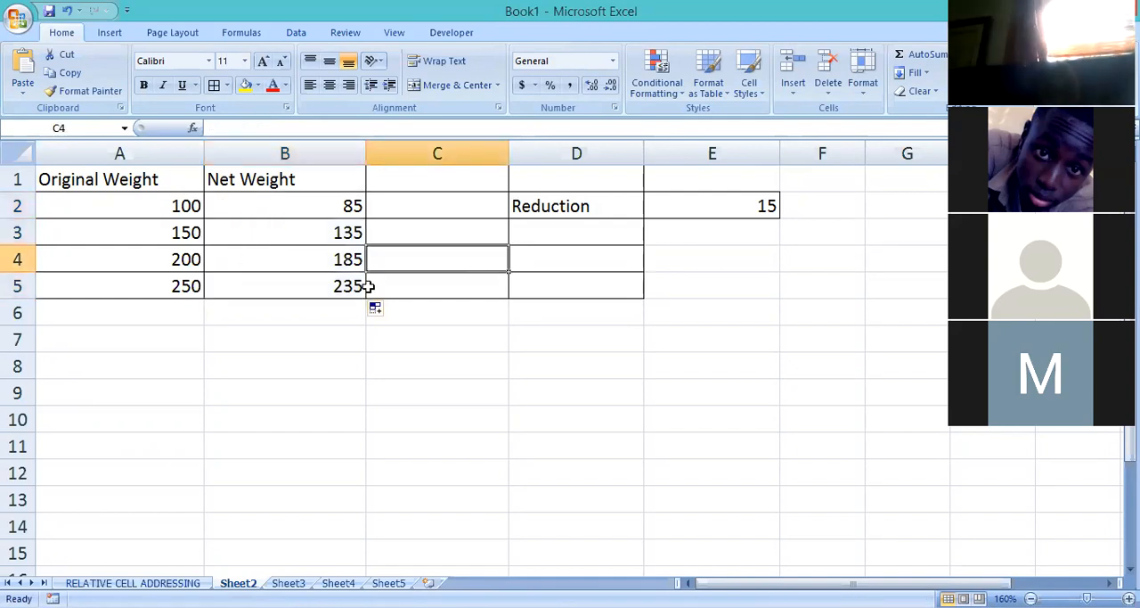
Inspect the references in the filled net weight formulas in B3, B4 and B5.
double_click(339, 232)
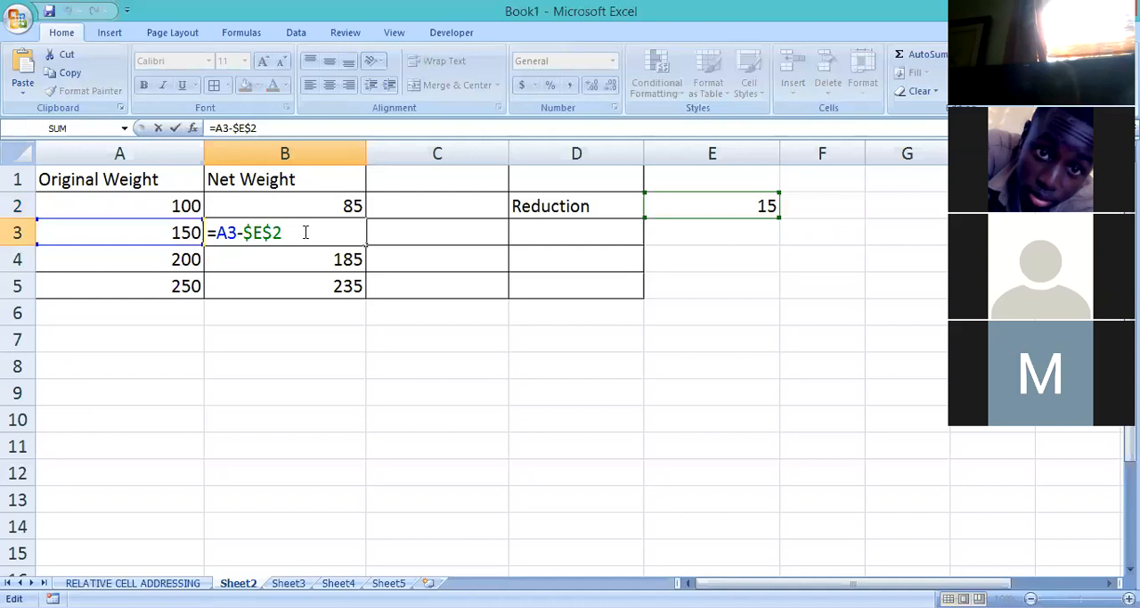
key("Return")
double_click(300, 267)
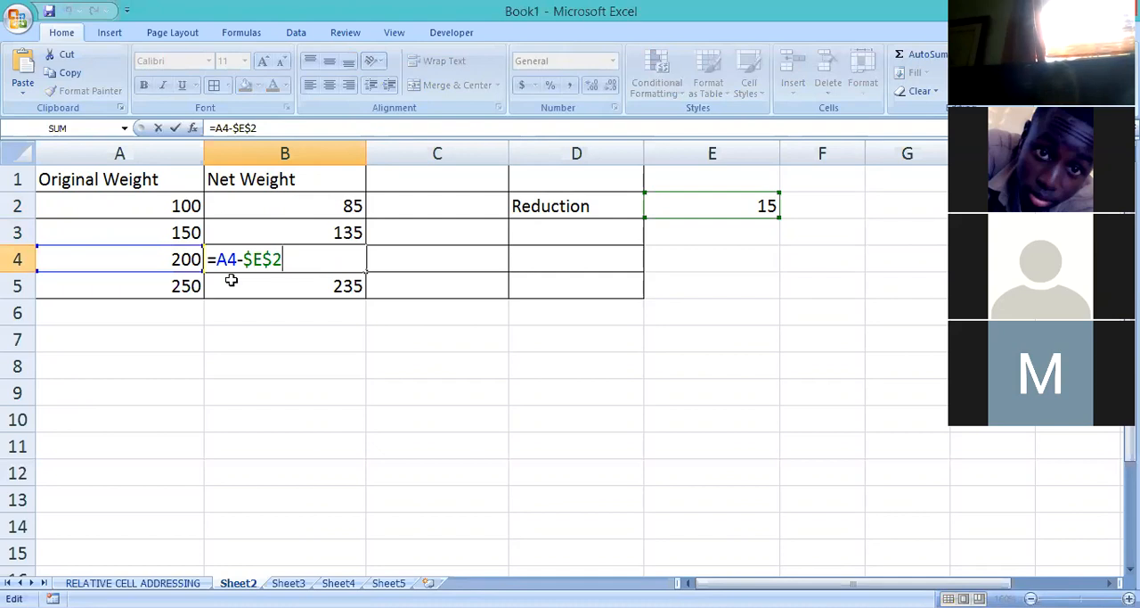
key("Return")
double_click(306, 283)
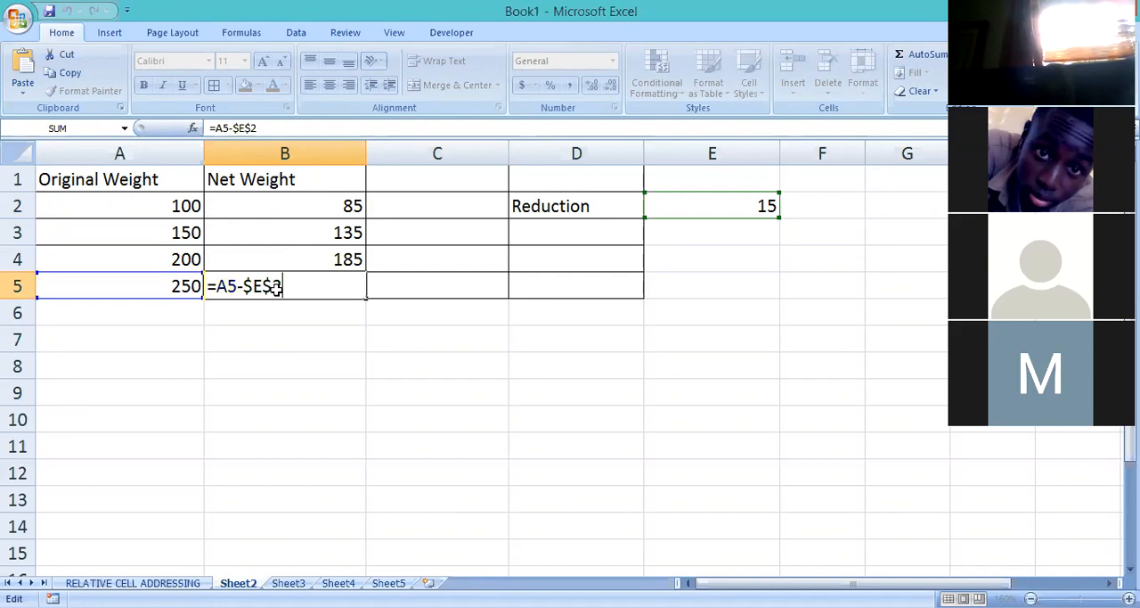
key("Return")
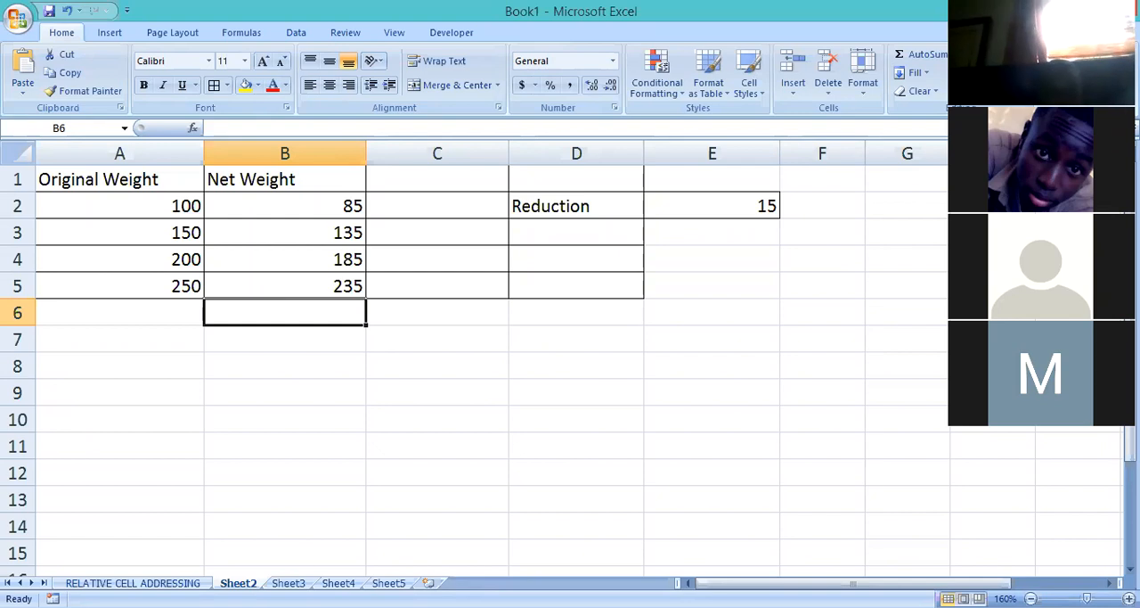
Rename Sheet2 as ABSOLTE CELL ADDRESSING.
right_click(237, 583)
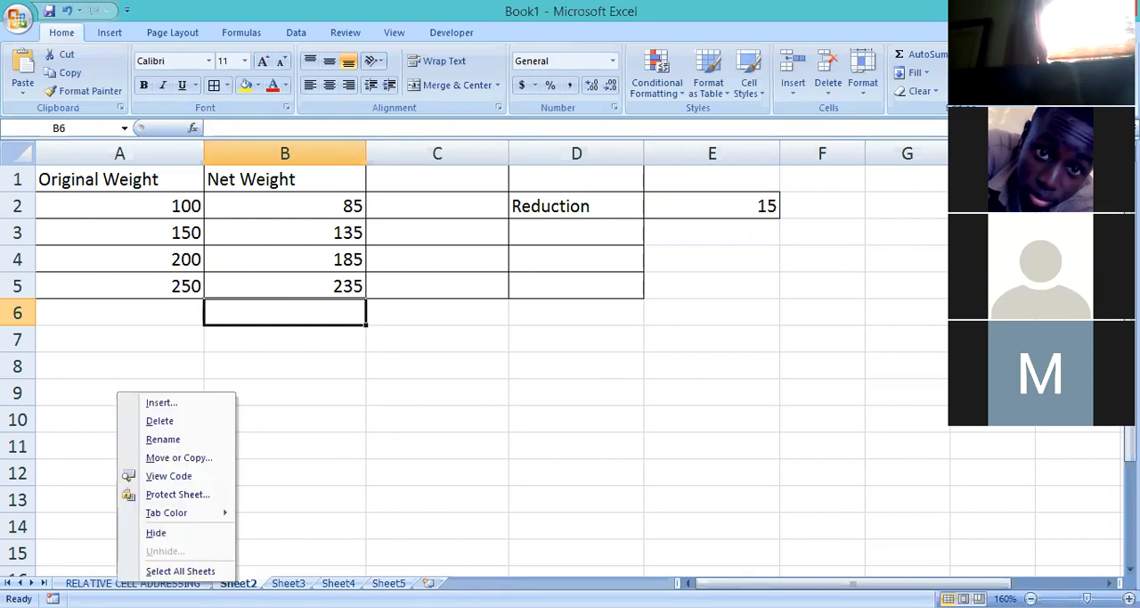
left_click(169, 442)
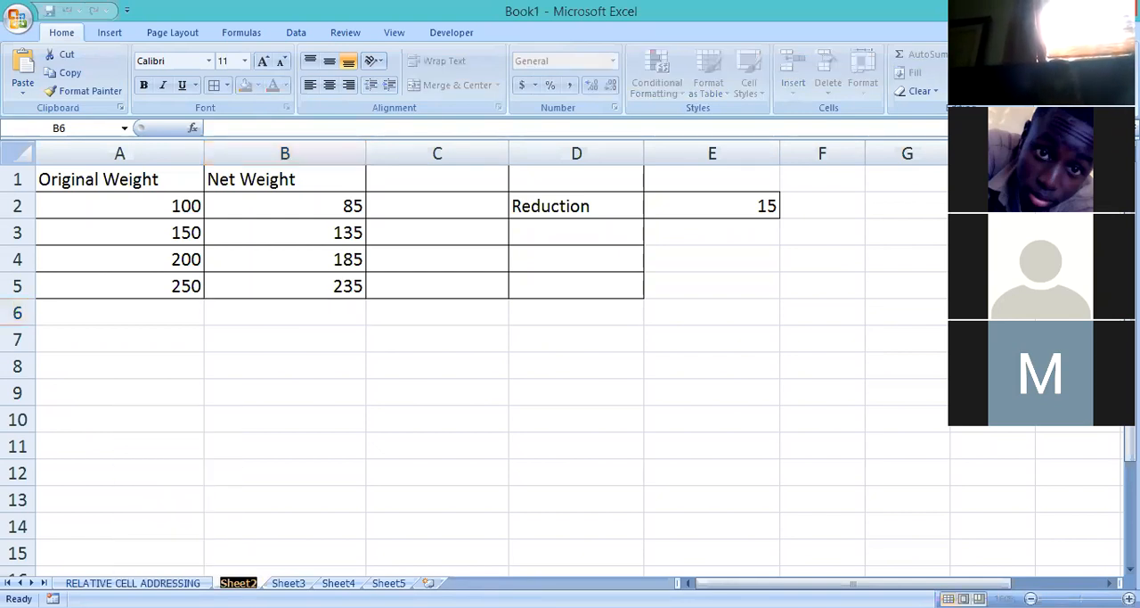
key("BackSpace")
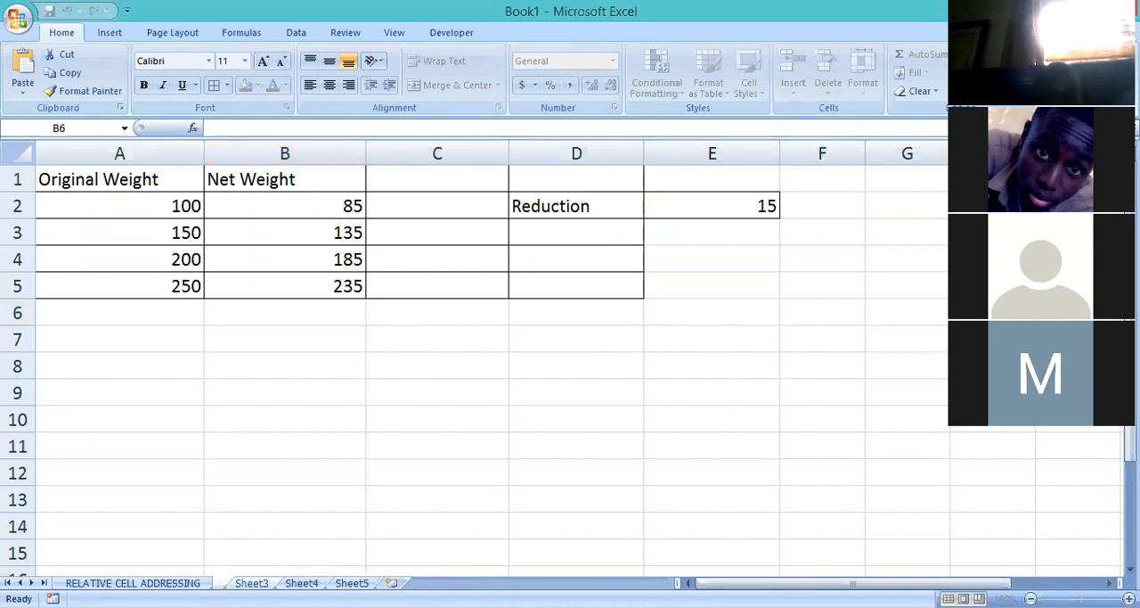
type("A")
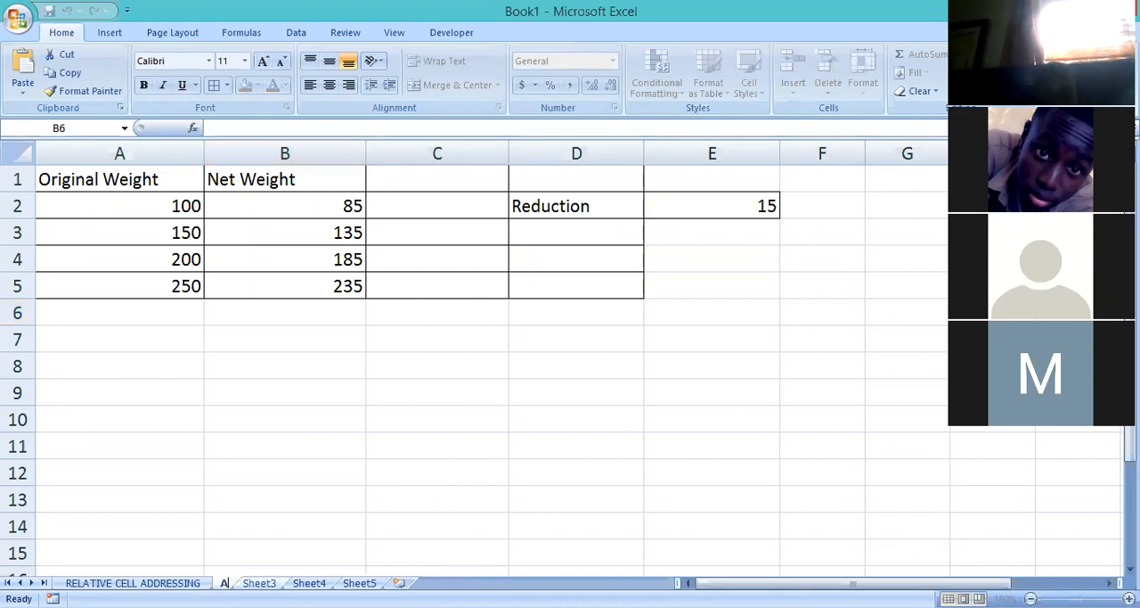
type("BSOL")
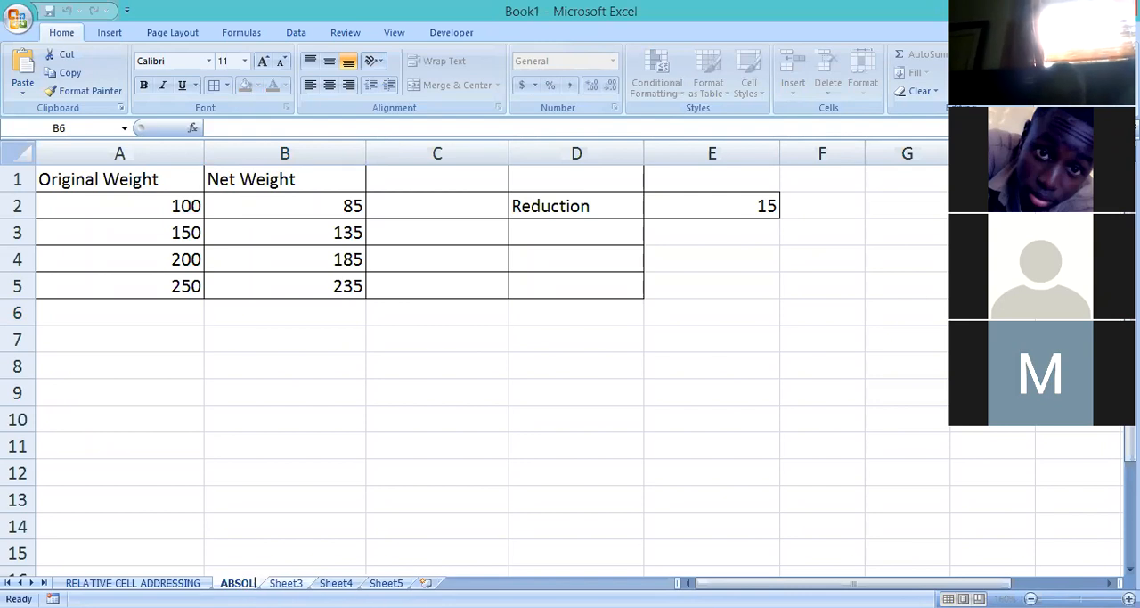
type("TE CELL")
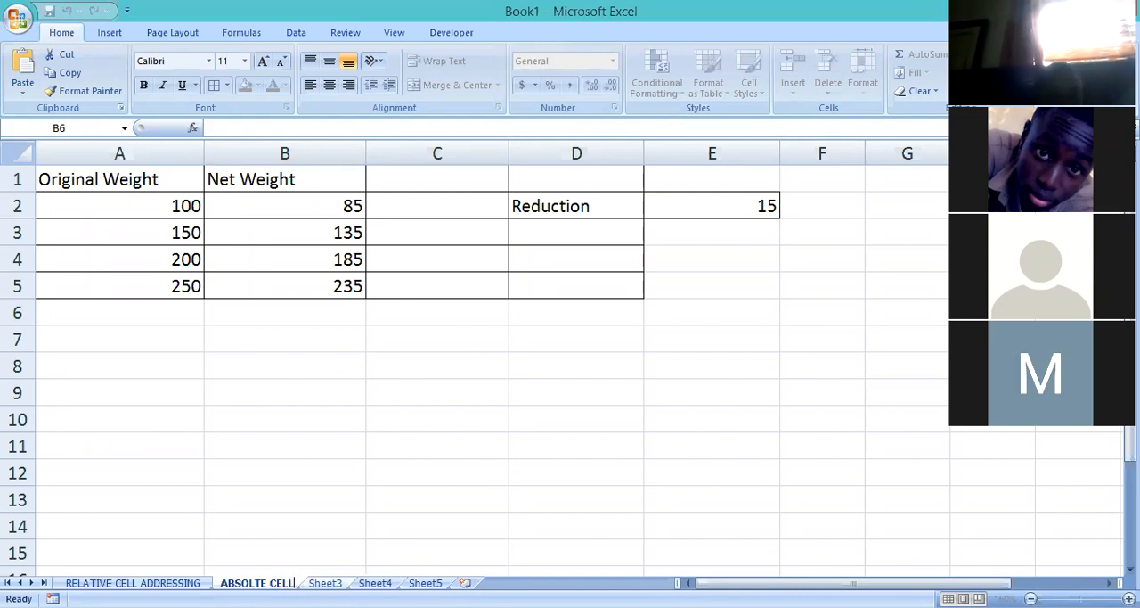
type(" ADDRESSI")
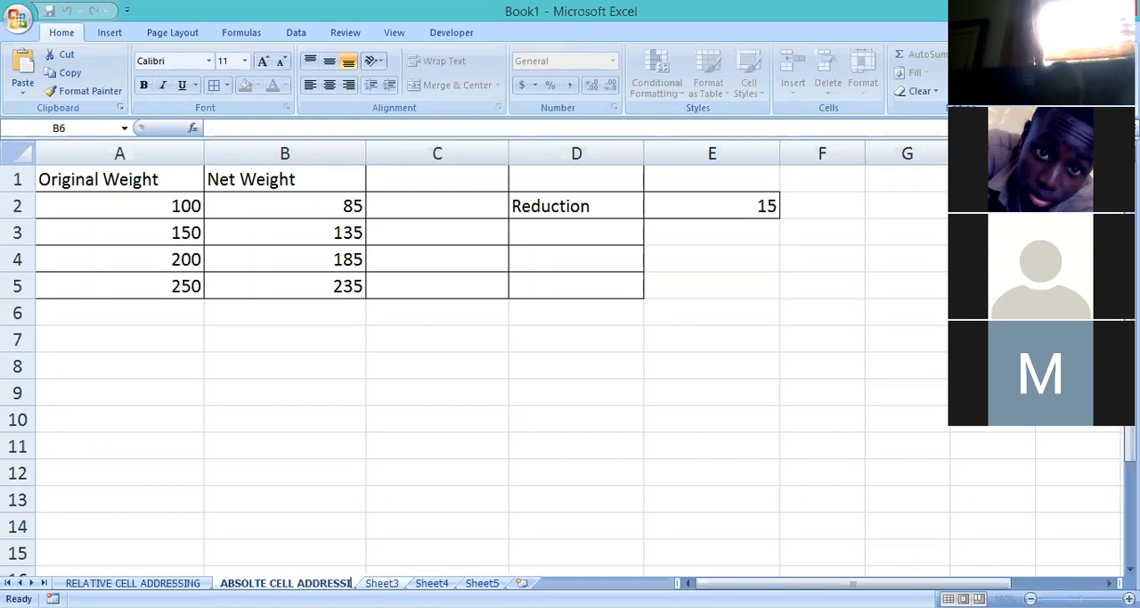
type("NG")
left_click(453, 514)
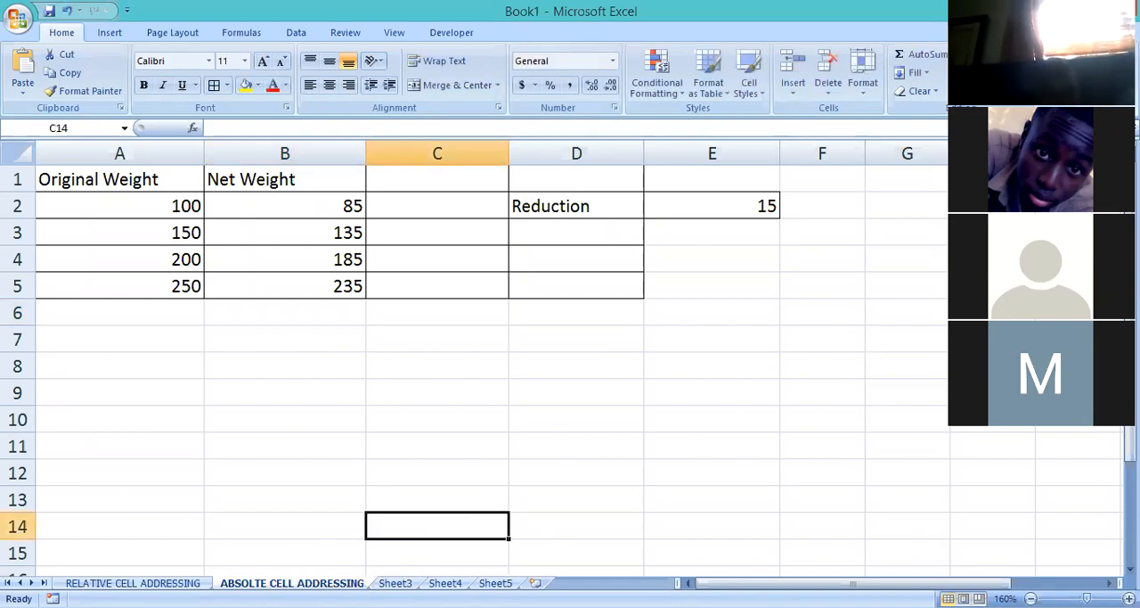
Correct the spelling in the current sheet's name so that it reads ABSOLUTE CELL ADDRESSING.
right_click(260, 584)
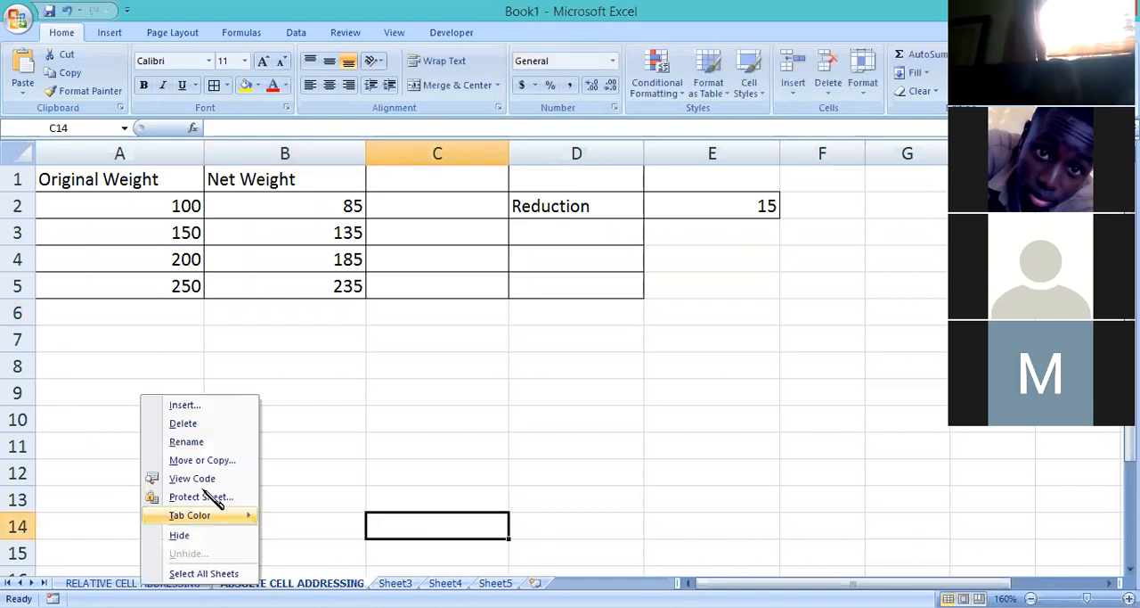
left_click(194, 439)
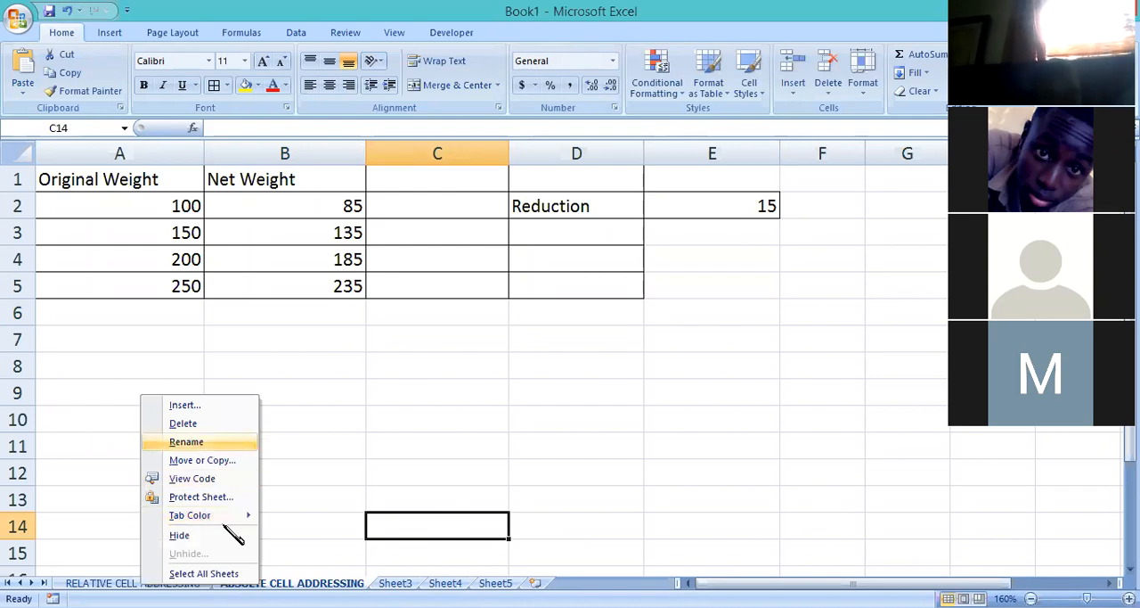
left_click(255, 583)
type("U")
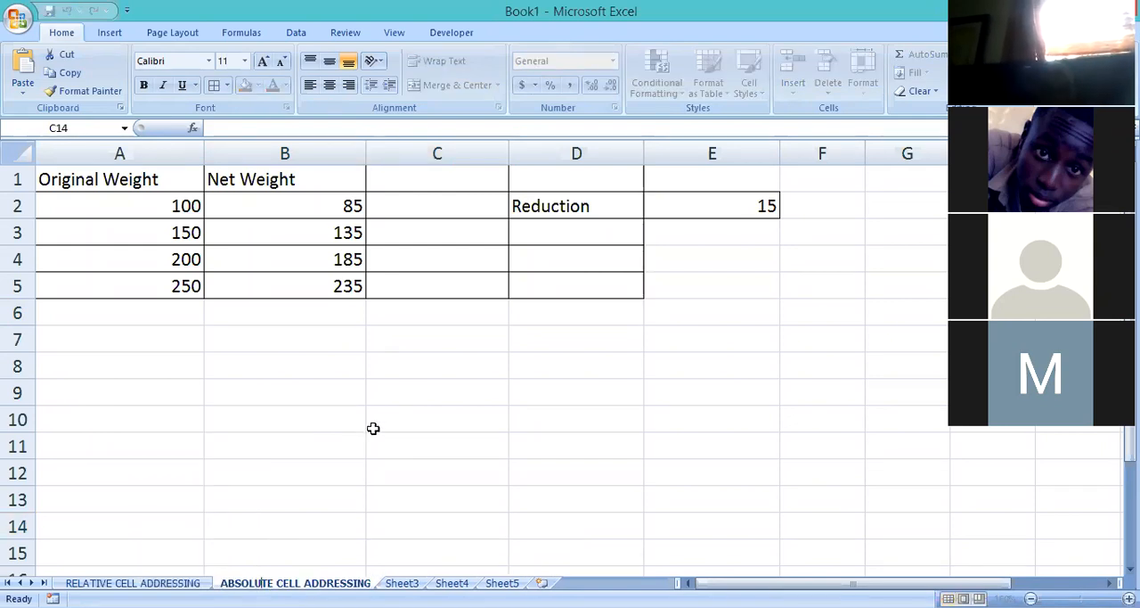
left_click(372, 427)
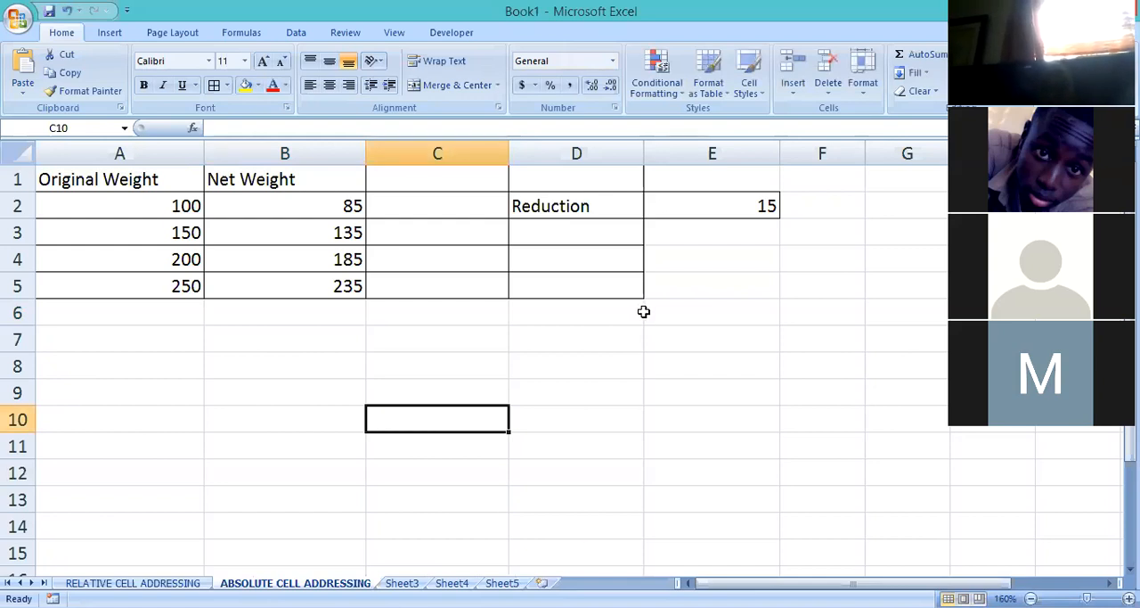